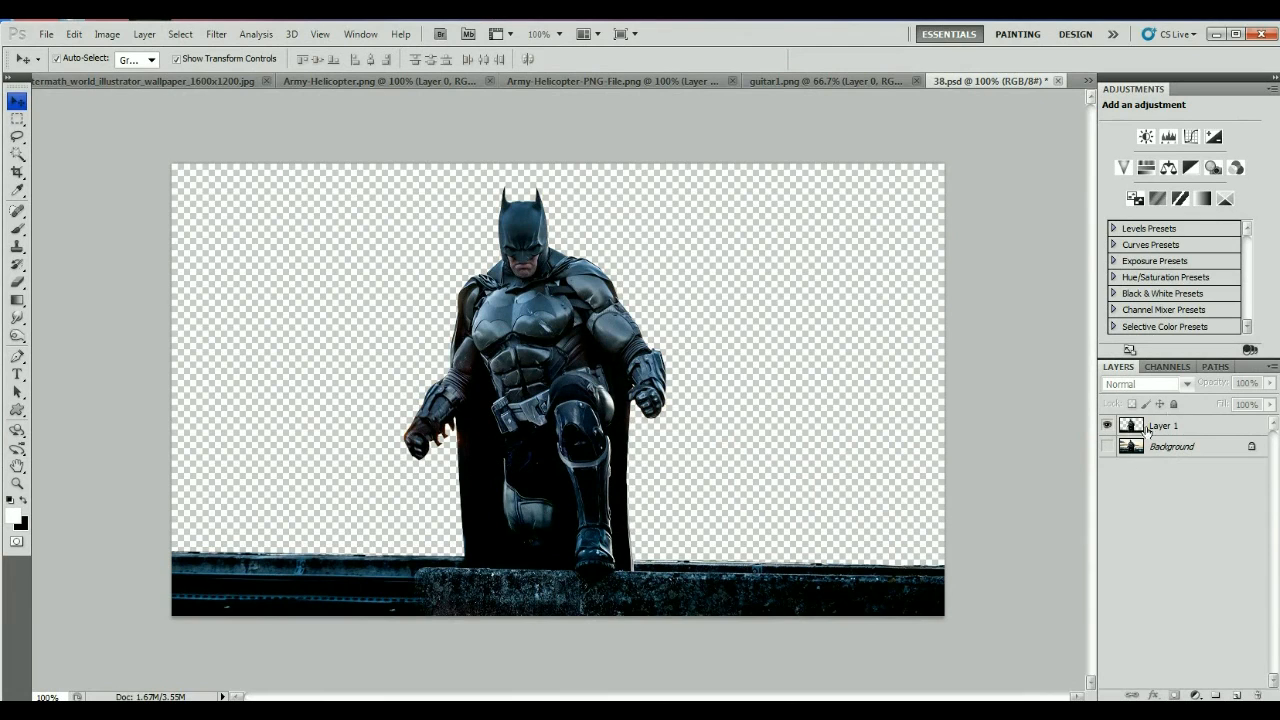
- Copy the entire Batman cutout layer from 38.psd and switch to the industrialized ruins wallpaper document
click(1175, 428)
key(ctrl+a)
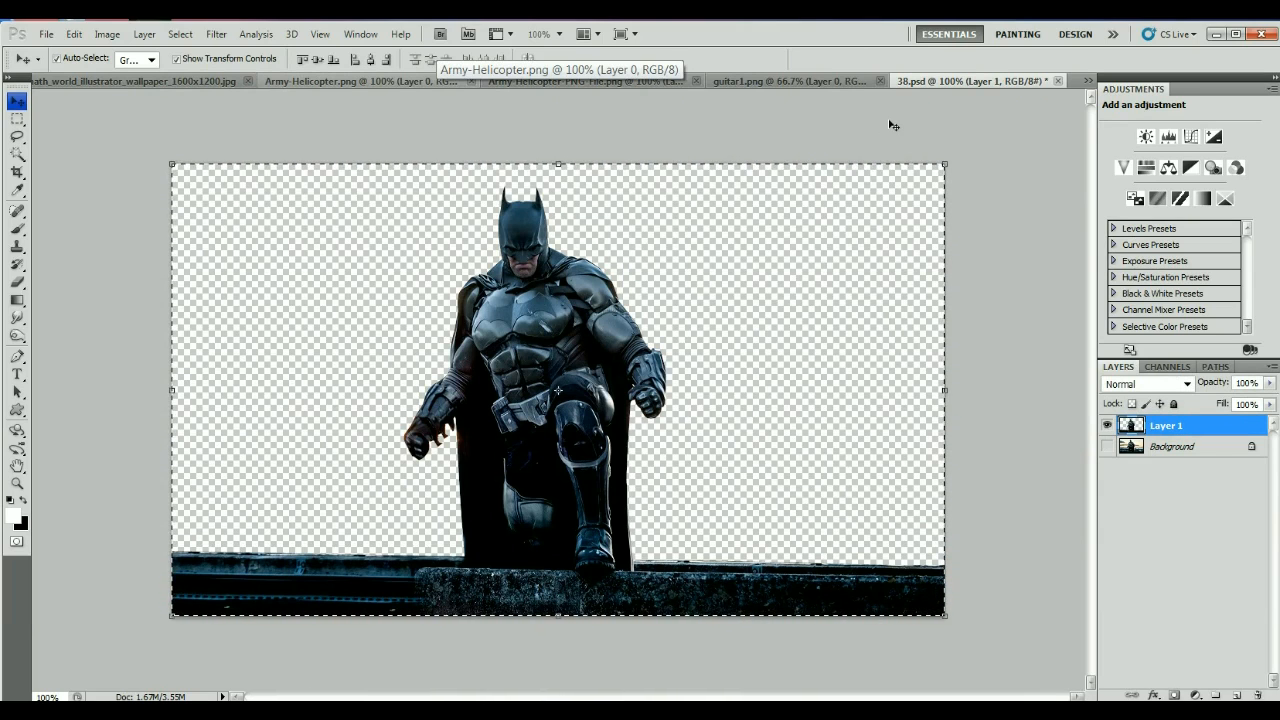
click(193, 84)
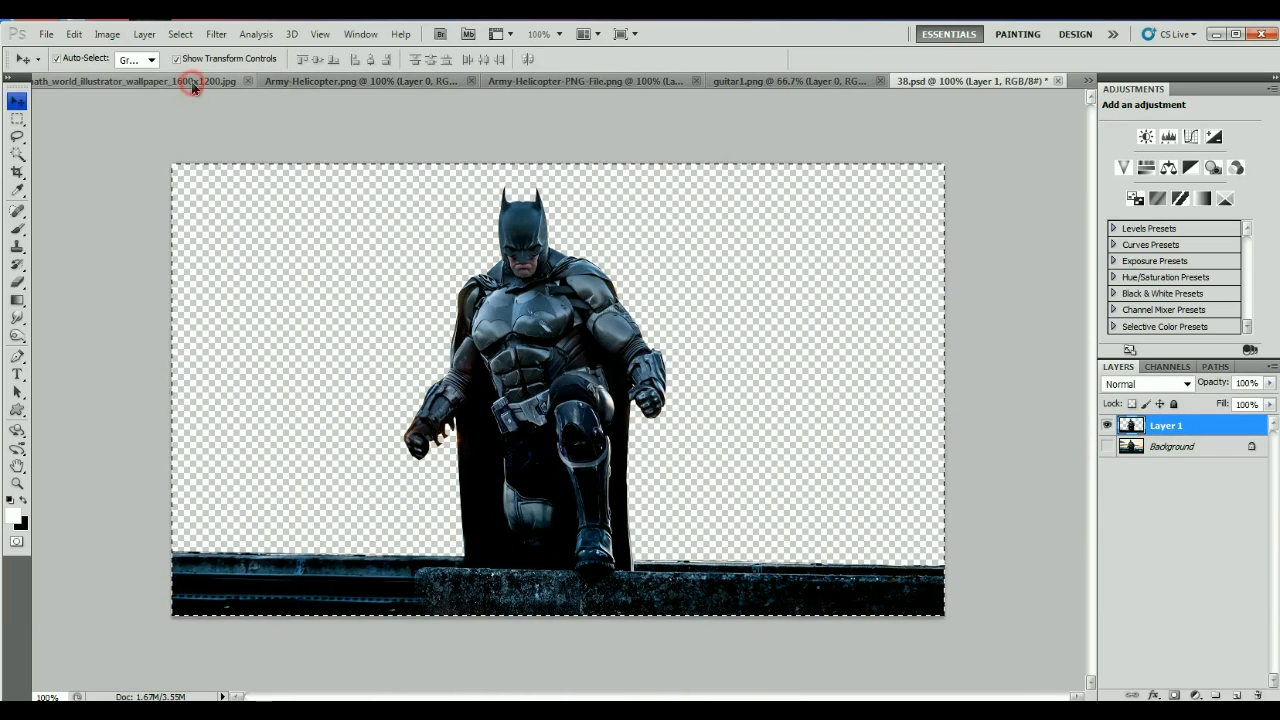
- Convert the ruins wallpaper's locked Background into a regular layer with the default settings
click(1201, 438)
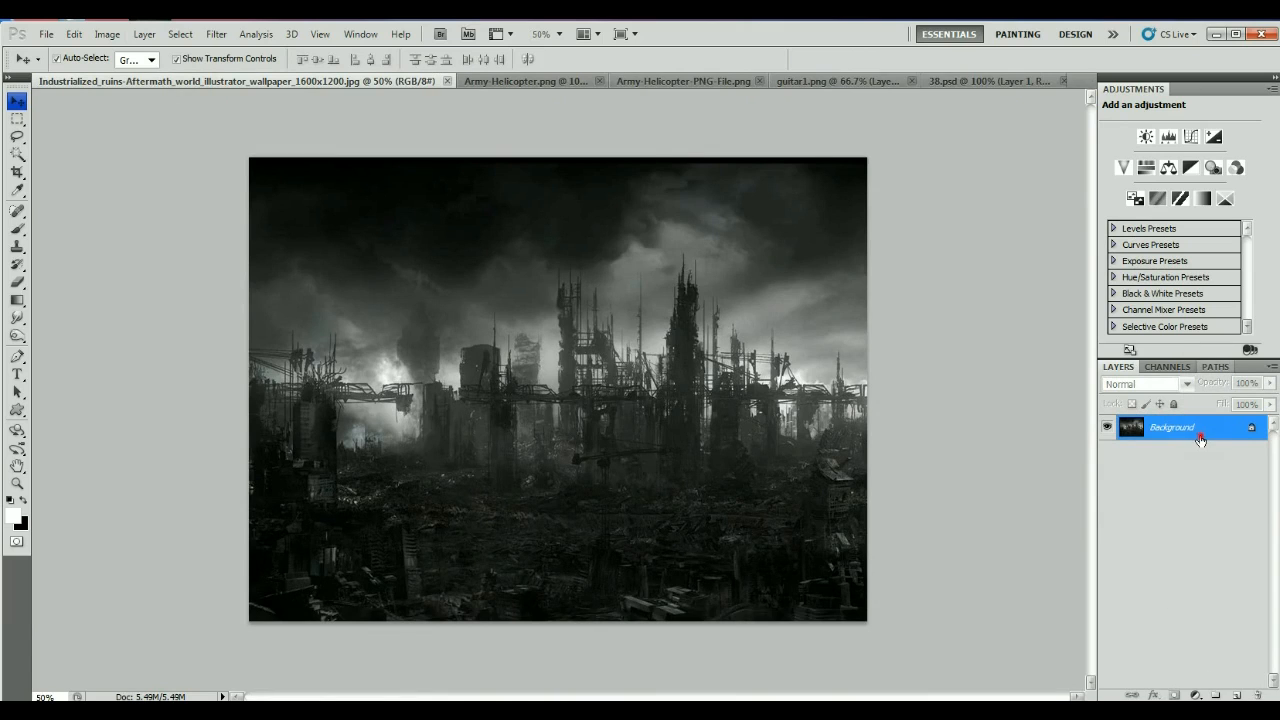
double_click(1201, 438)
click(635, 124)
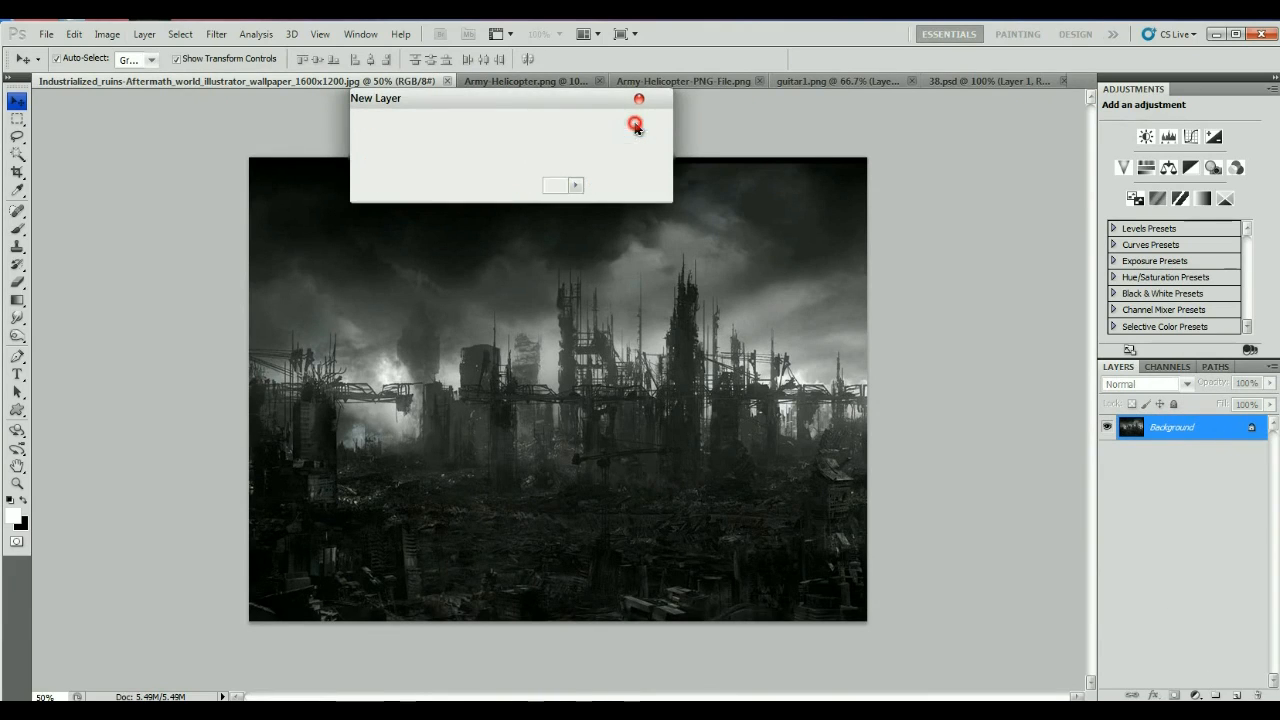
- Paste Batman onto a new layer and enlarge it to about 160% across the wallpaper's full width, with the ledge along the image's lower edge
click(1238, 695)
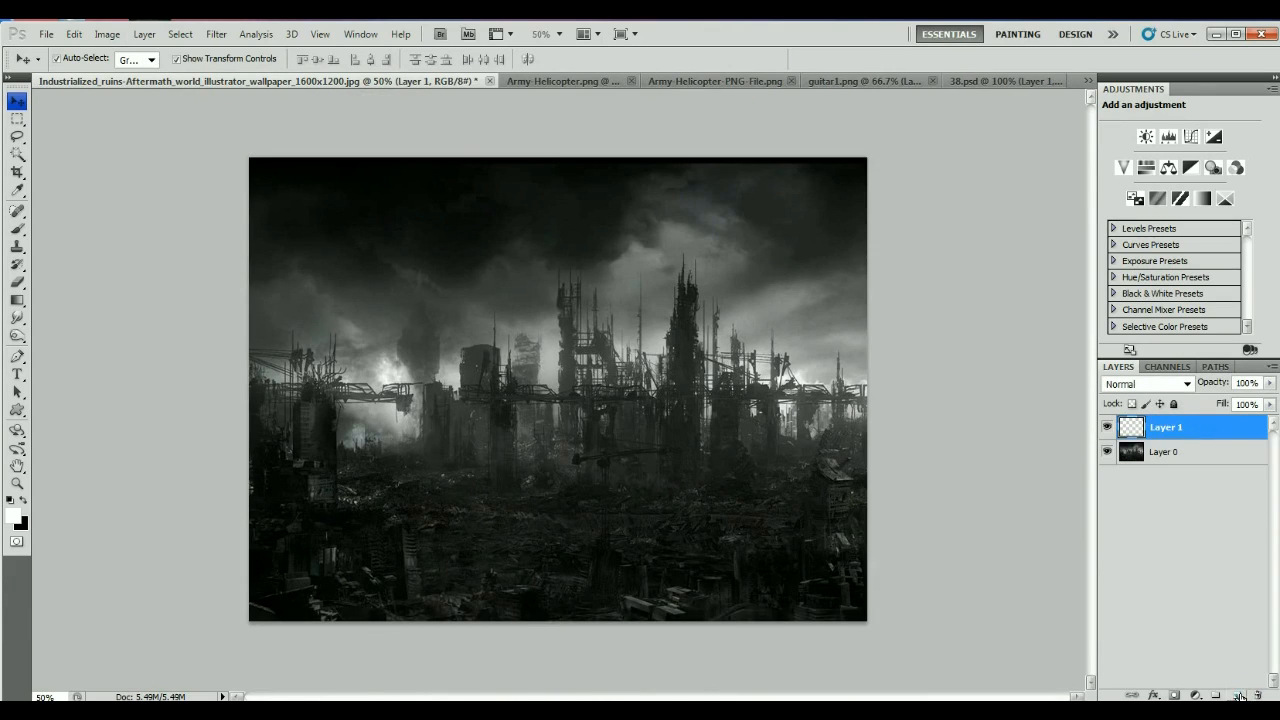
key(ctrl+v)
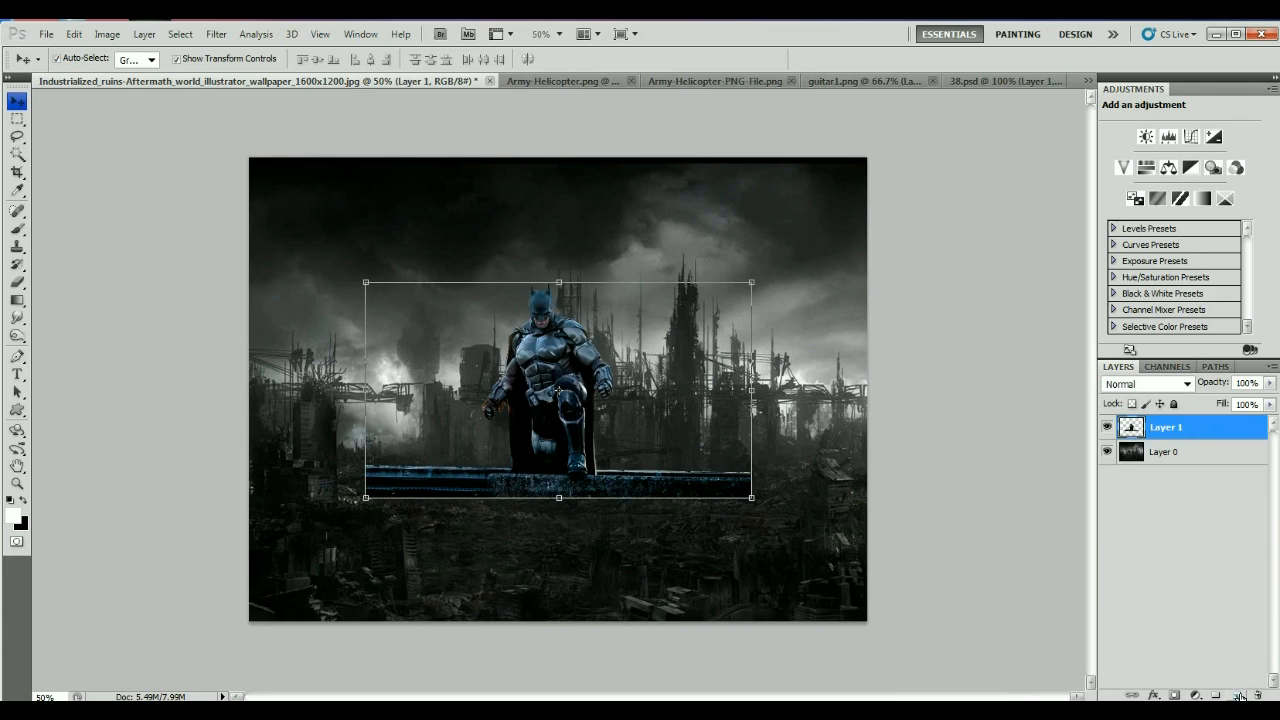
drag(561, 353, 471, 482)
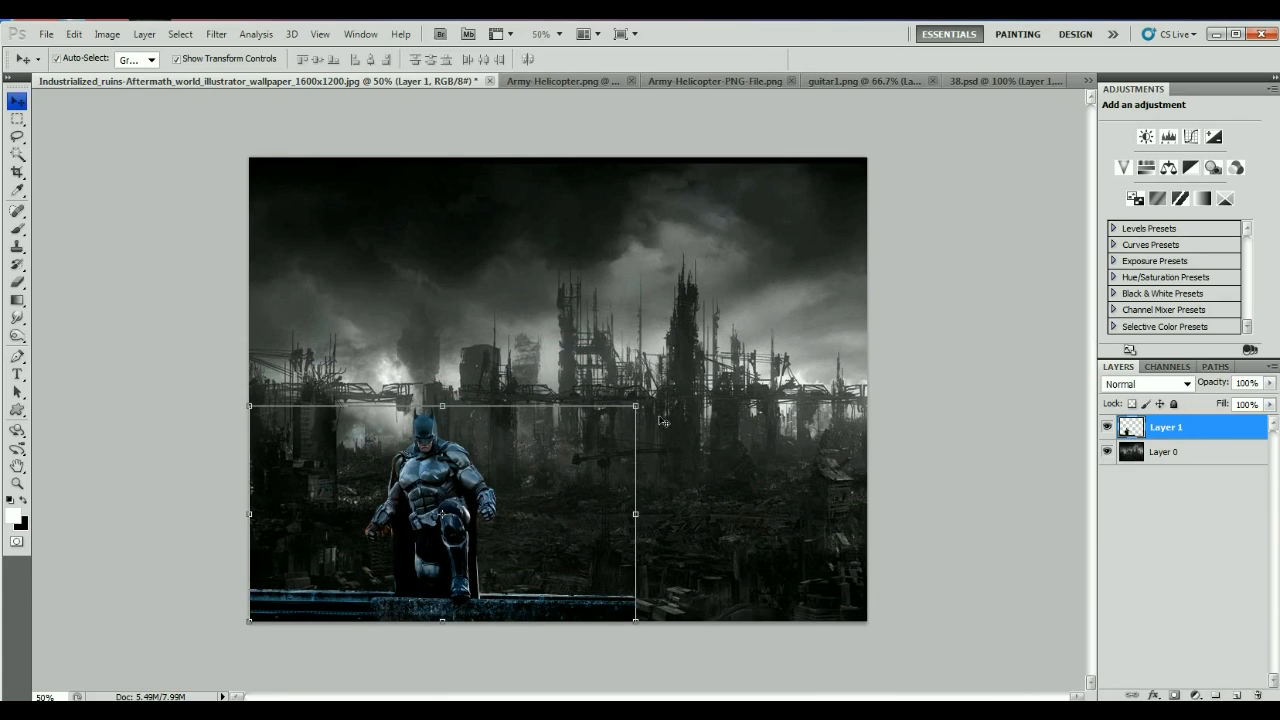
drag(636, 407, 845, 255)
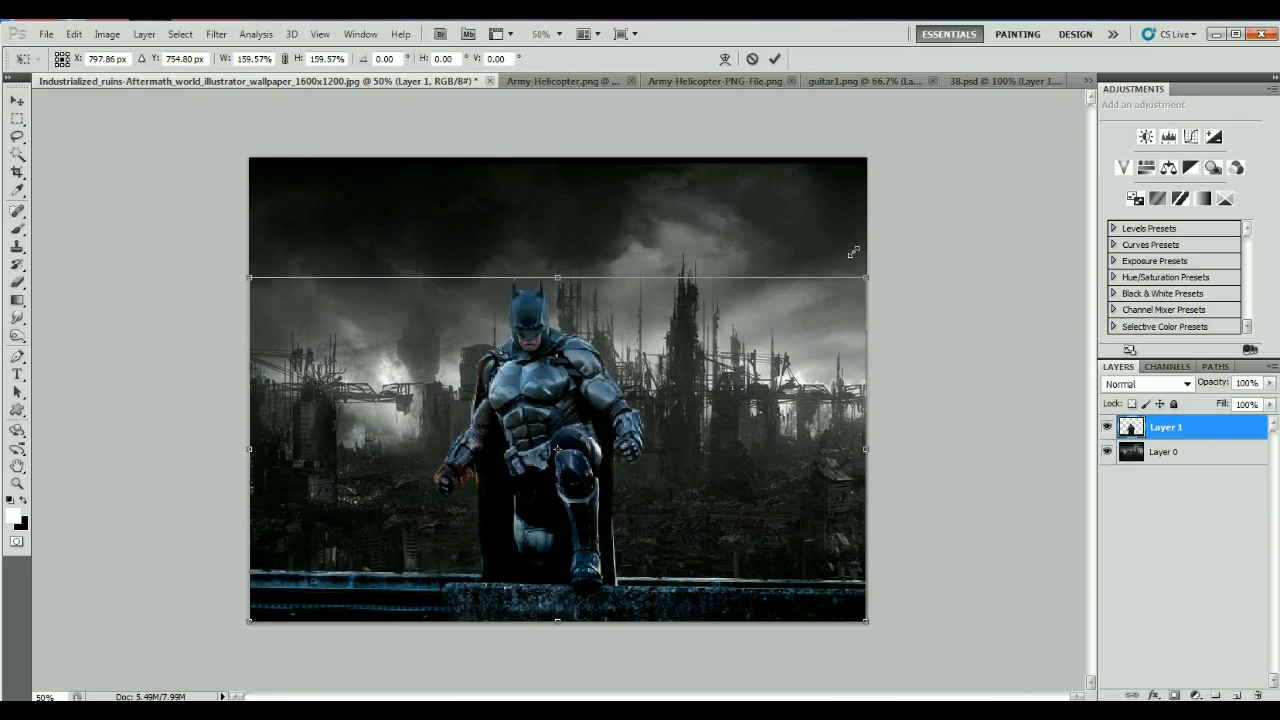
key(Return)
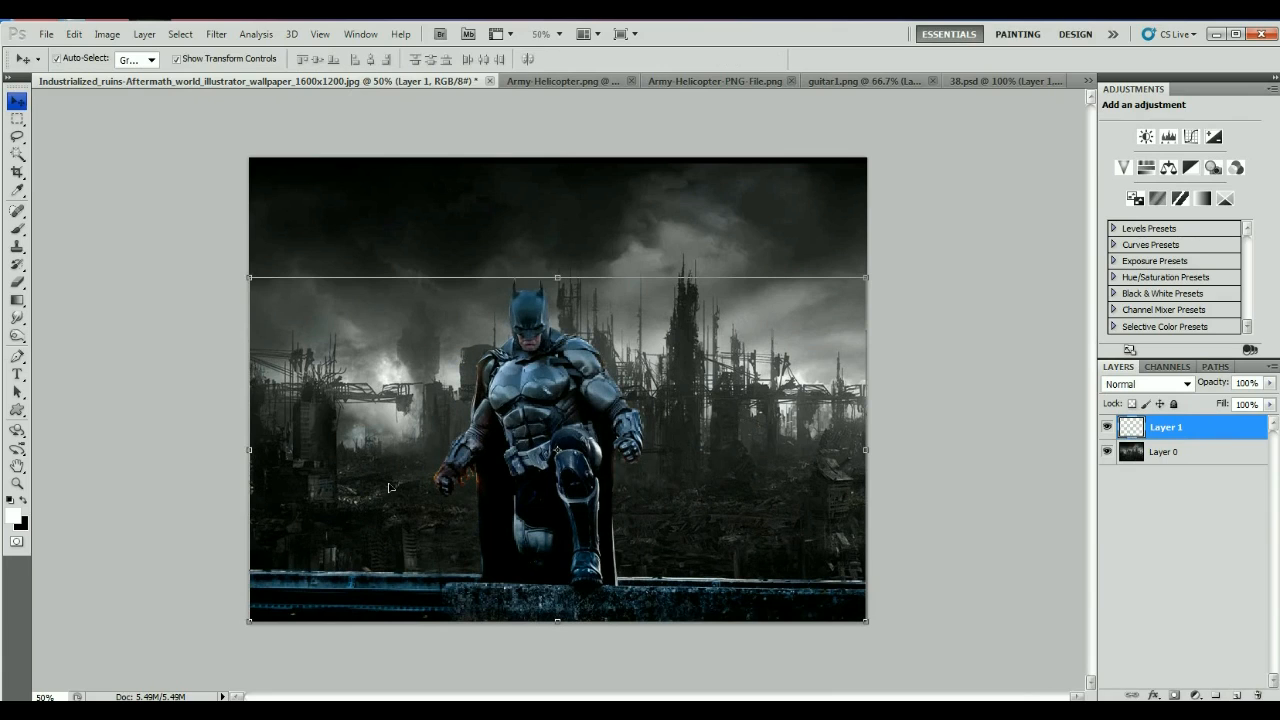
drag(575, 411, 571, 433)
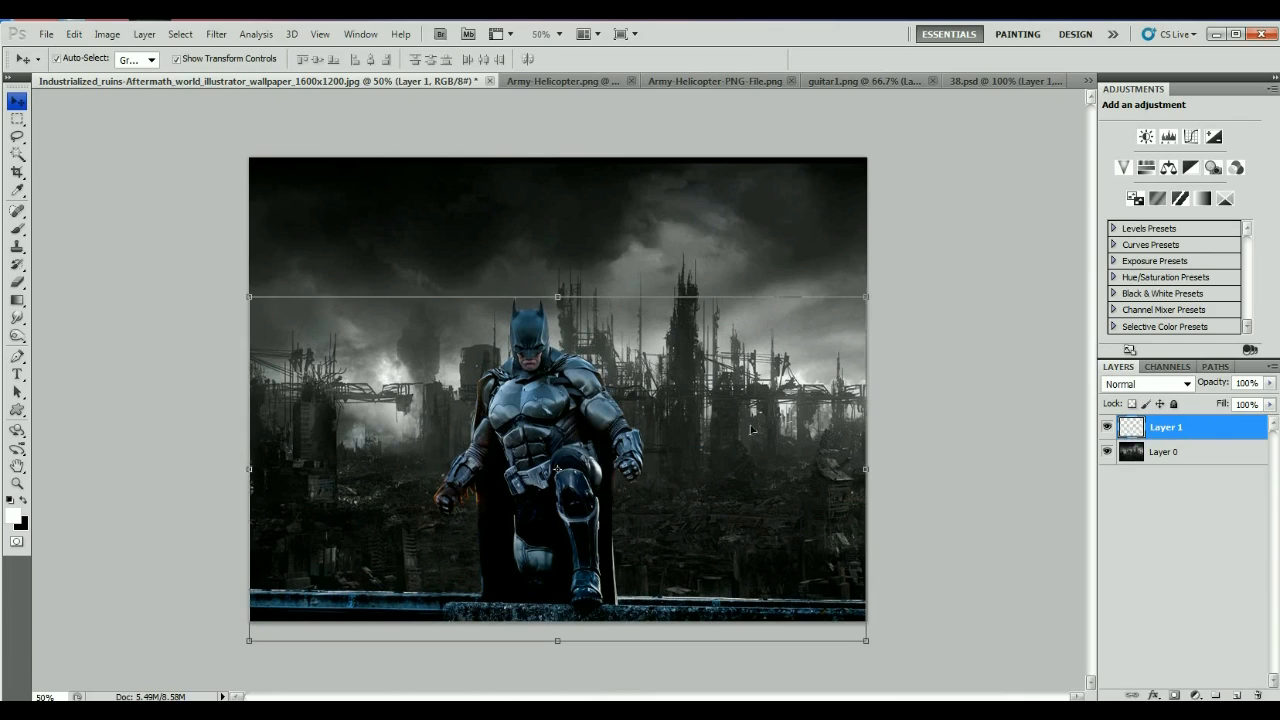
click(1034, 420)
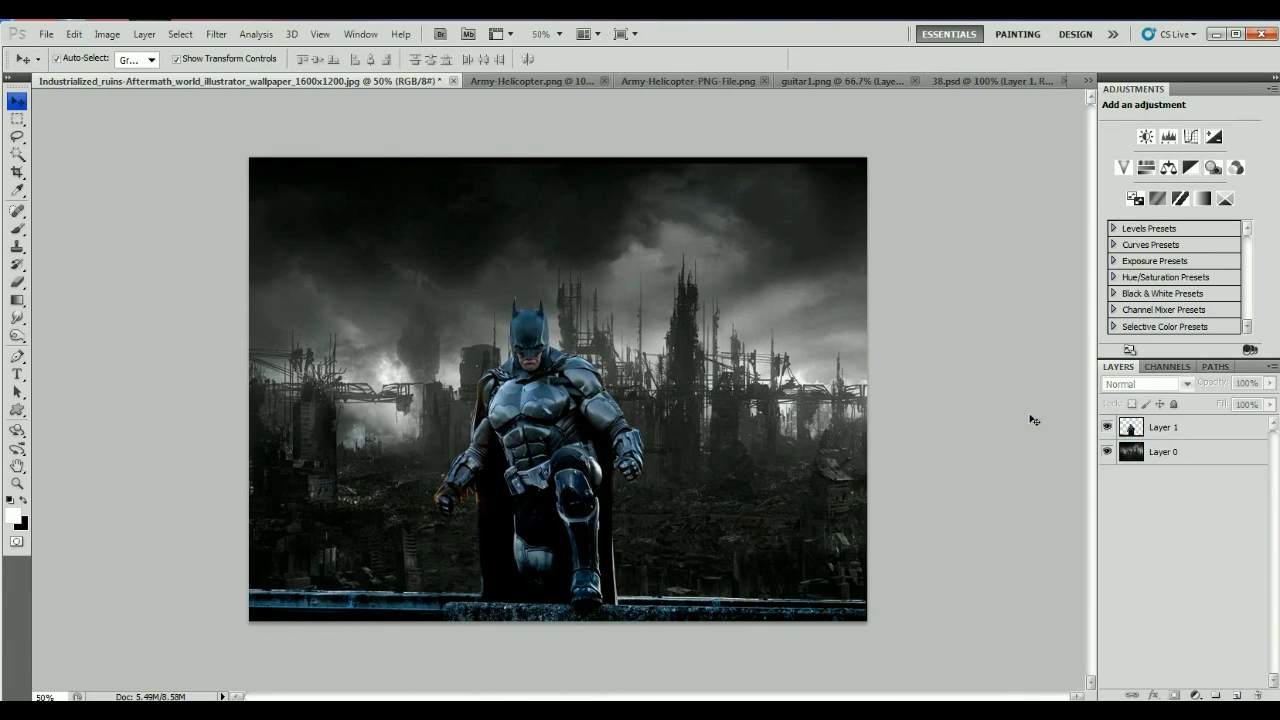
- Add a Brightness/Contrast adjustment clipped to the Batman layer, with brightness -21 and contrast -10
click(1190, 427)
click(1195, 695)
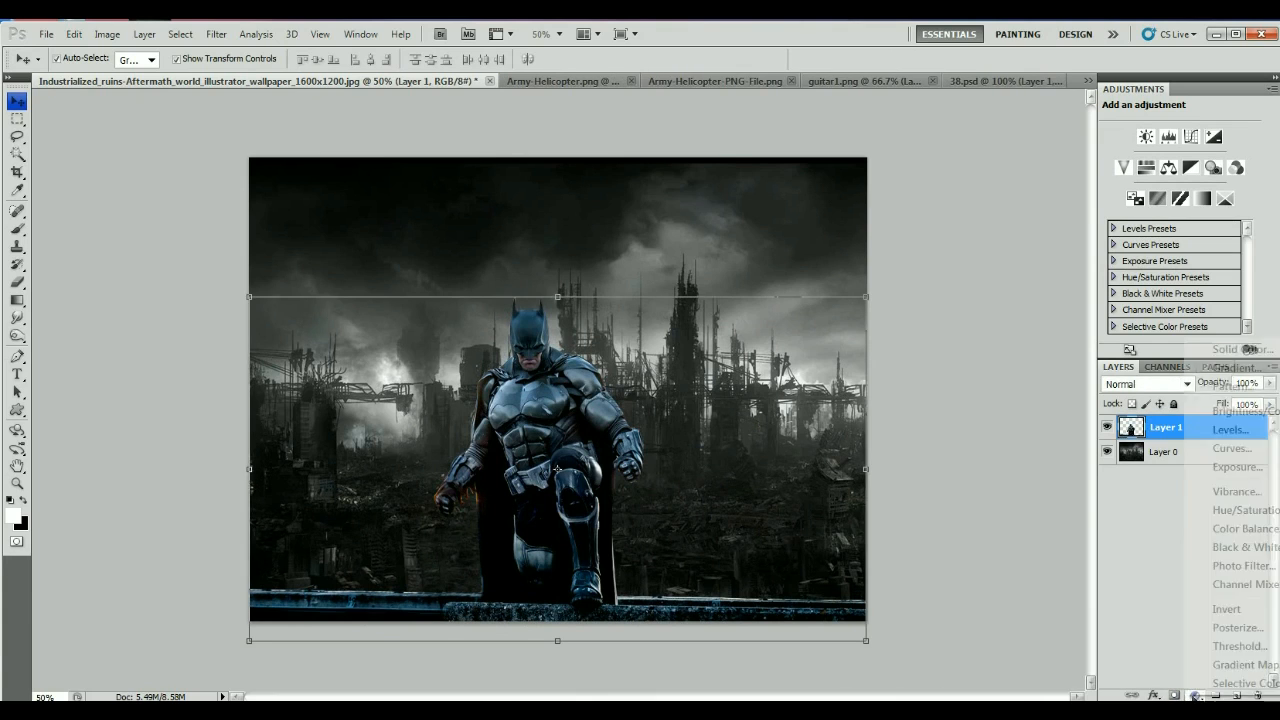
click(1244, 411)
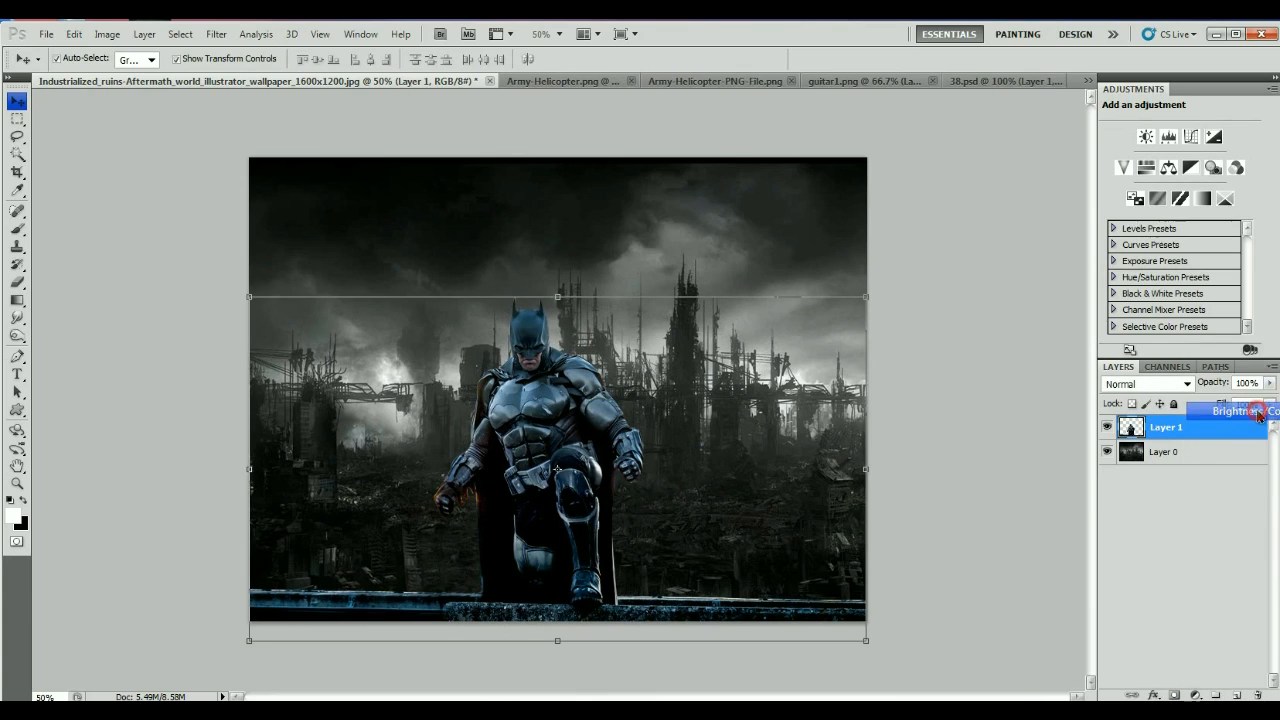
click(1240, 135)
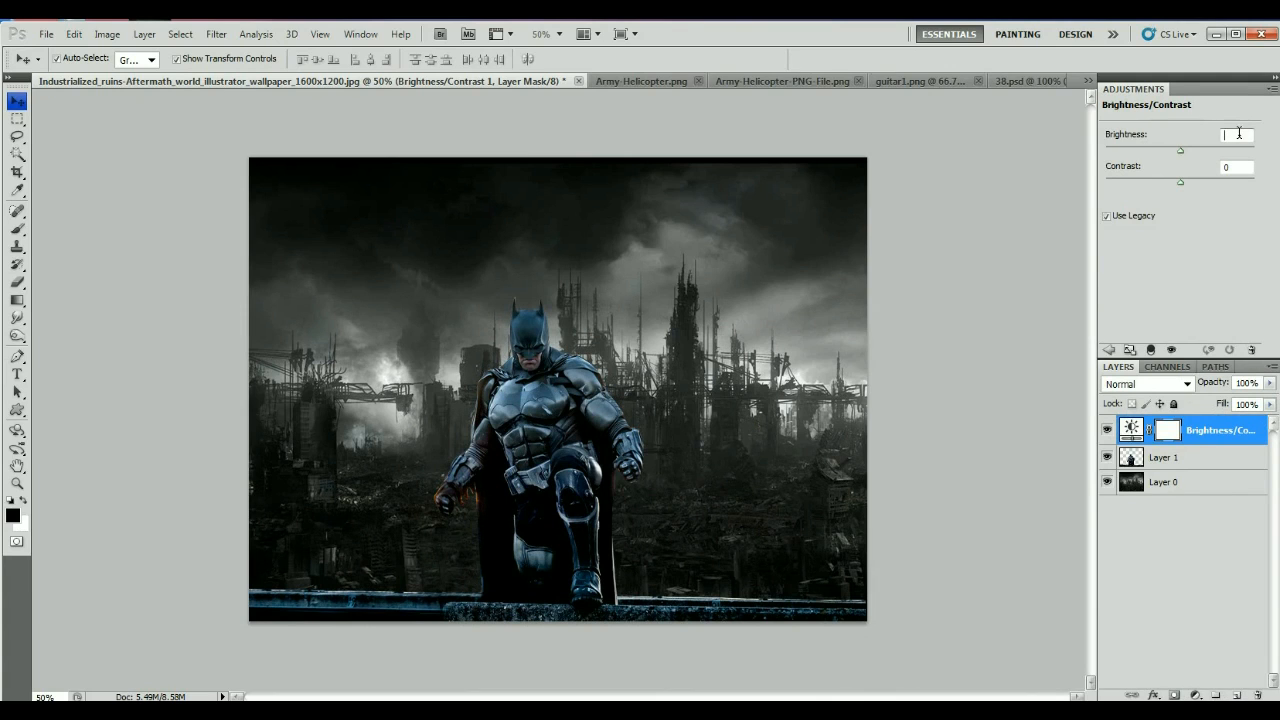
drag(1163, 149, 1173, 150)
click(1238, 137)
key(BackSpace)
text(21)
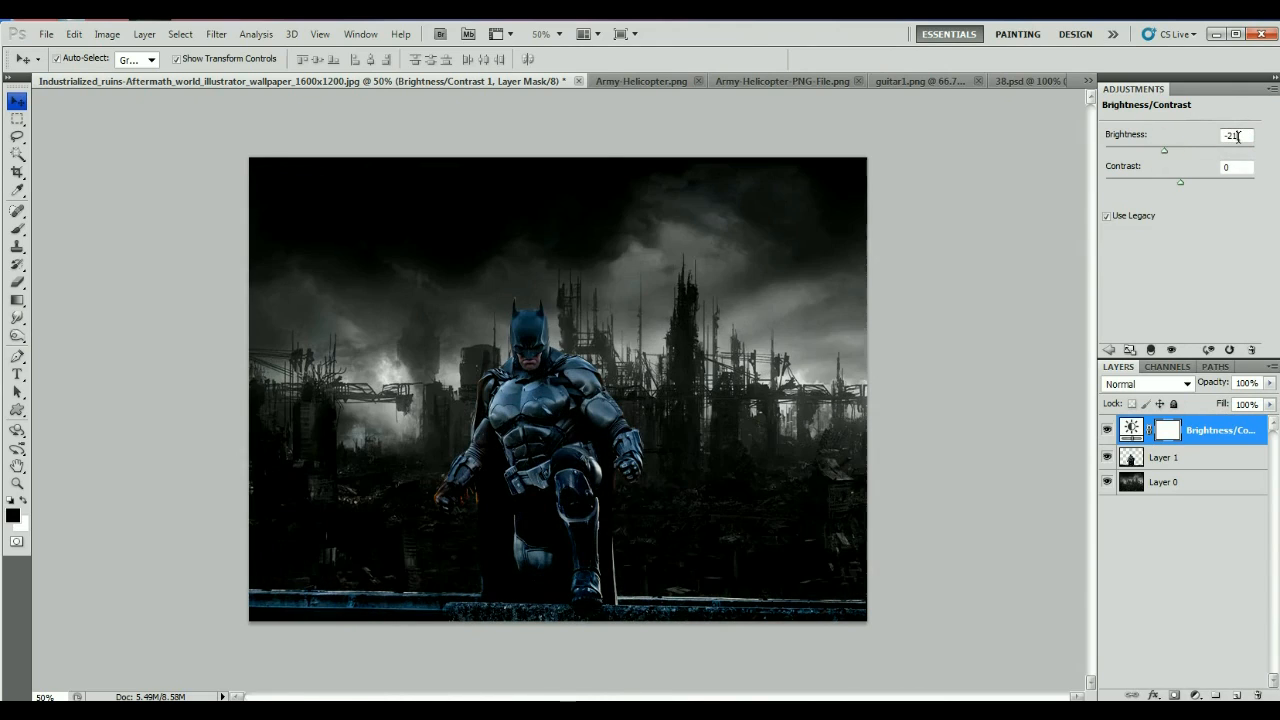
click(1236, 165)
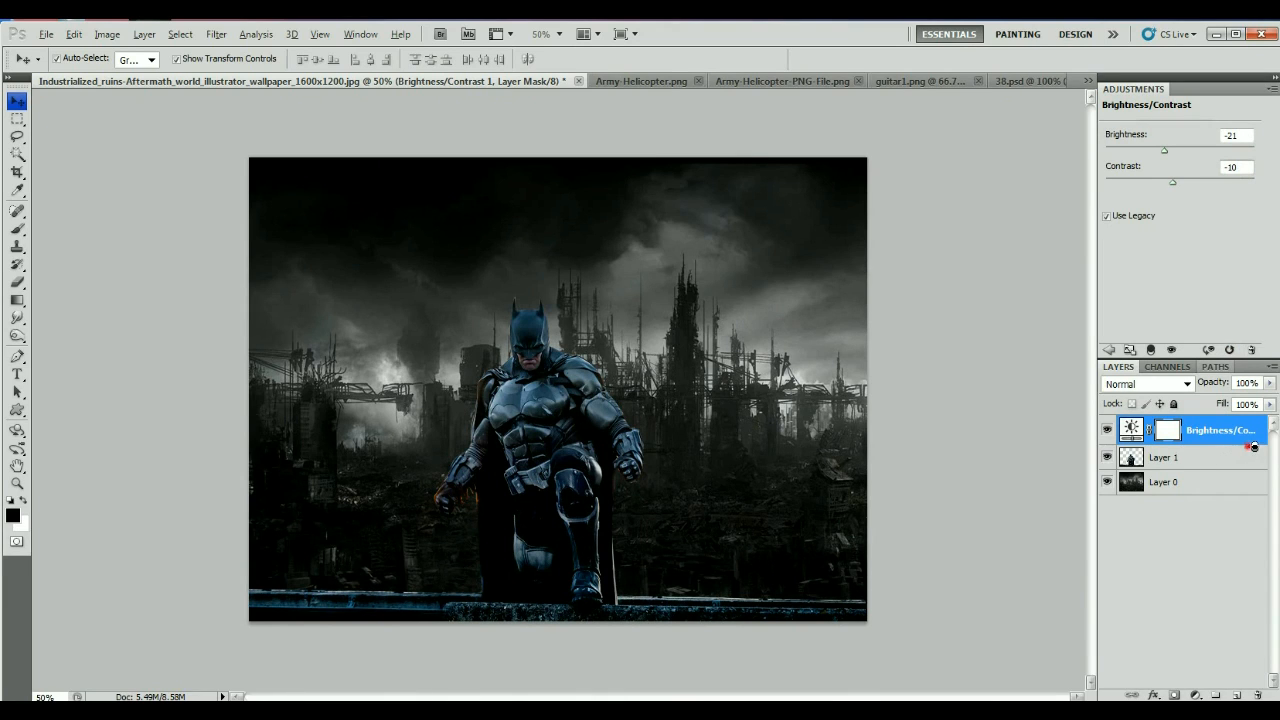
- Add a clipped Color Balance adjustment above Brightness/Contrast, with midtones Cyan-Red 16, Magenta-Green 19 and Yellow-Blue -3
click(1194, 695)
click(1266, 526)
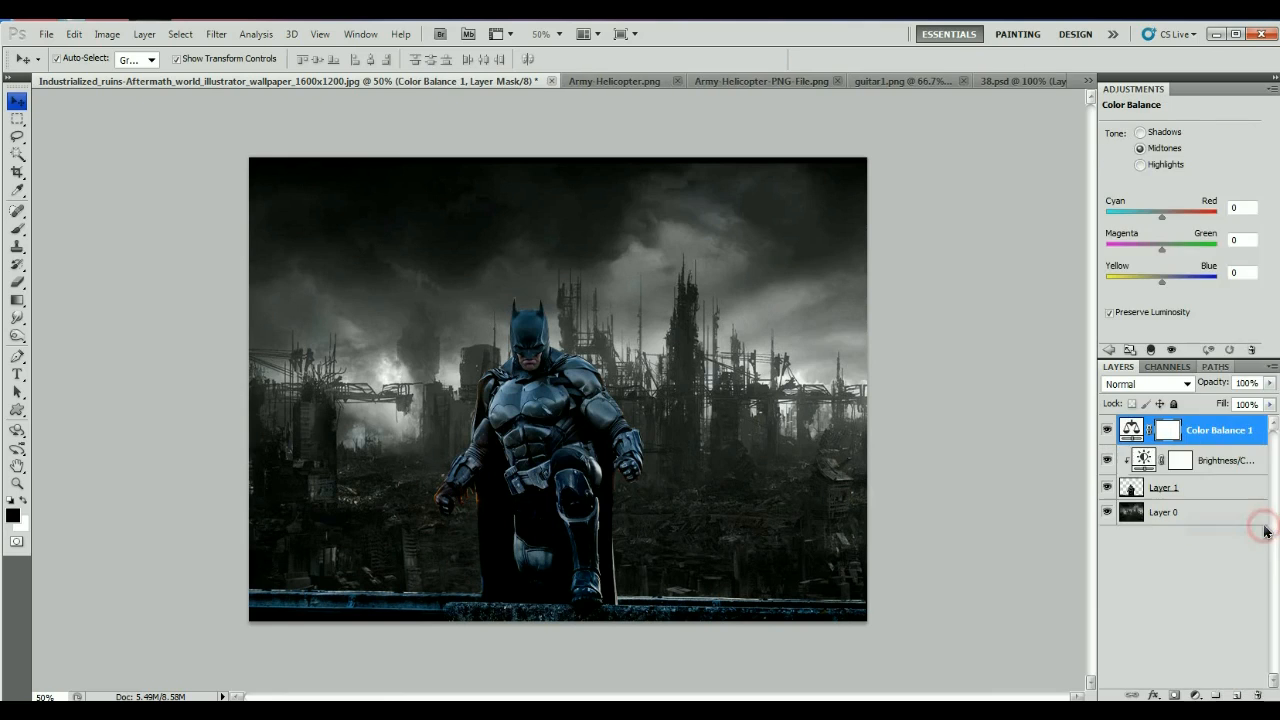
alt+click(1262, 446)
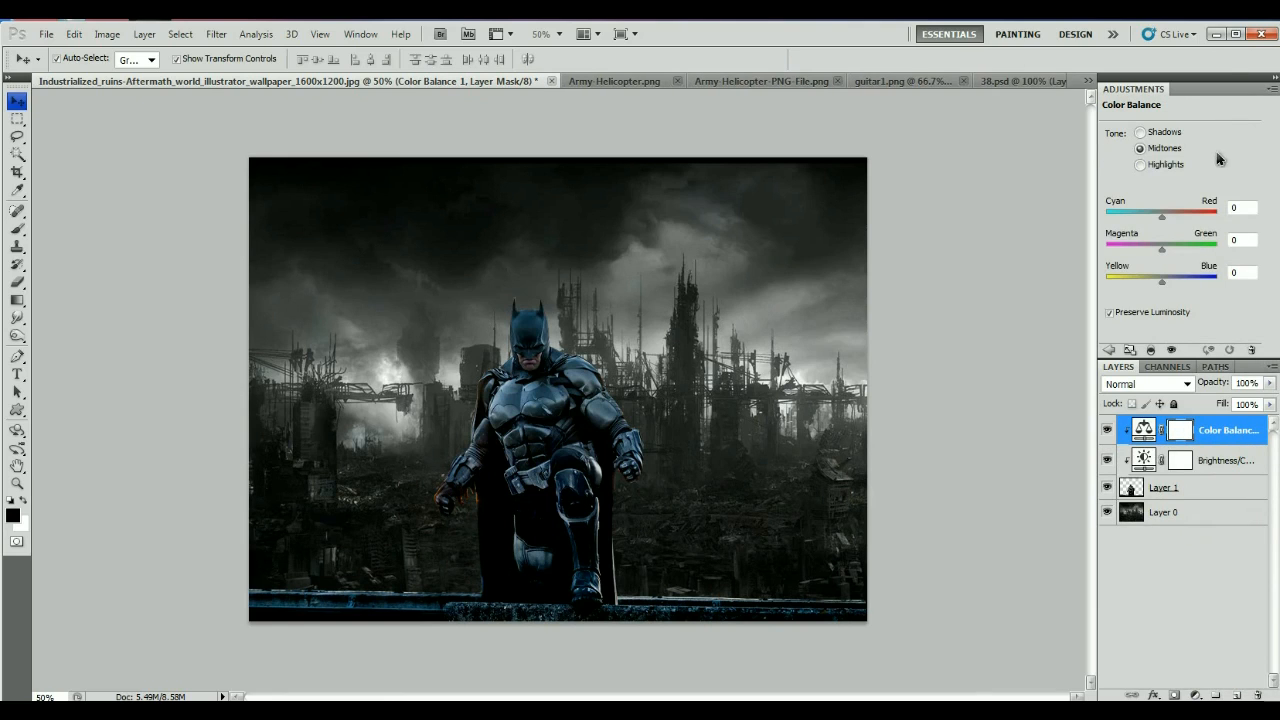
click(1246, 206)
key(BackSpace)
text(19)
click(1245, 272)
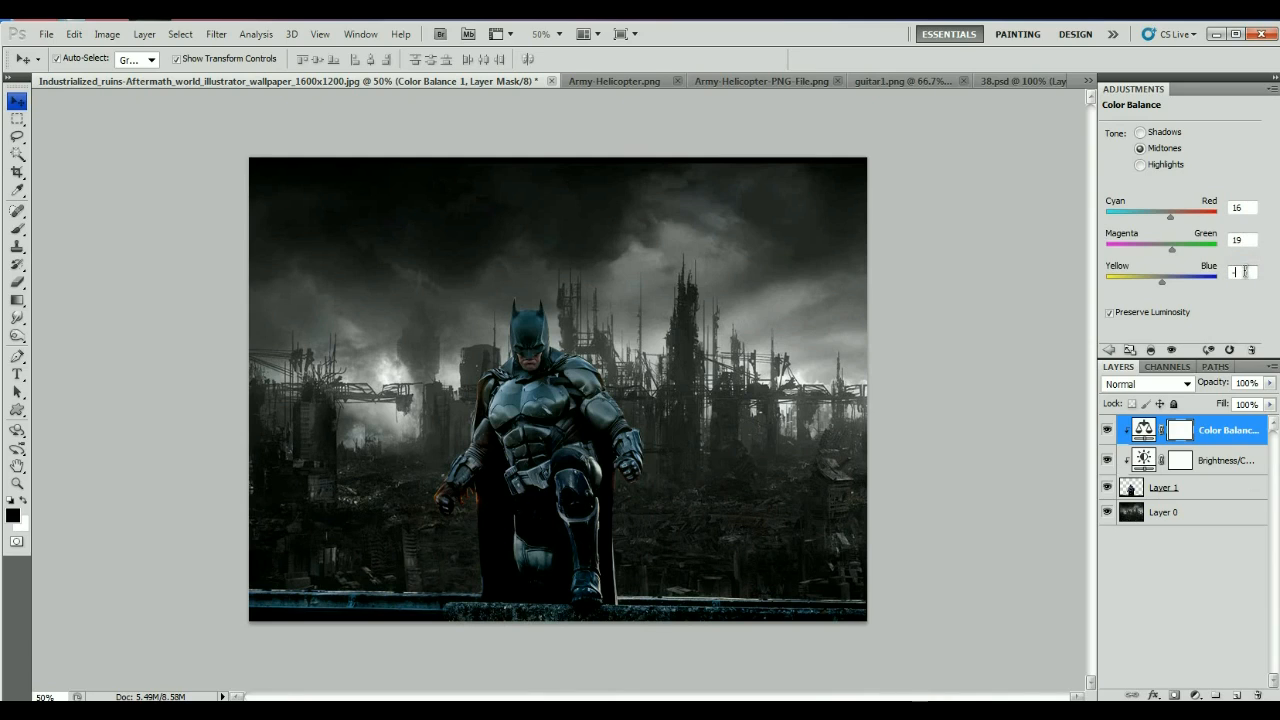
text(-3)
- Set the Cyan-Red value of the Color Balance shadows to 24
click(1141, 133)
click(1242, 209)
key(BackSpace)
text(24)
click(1037, 374)
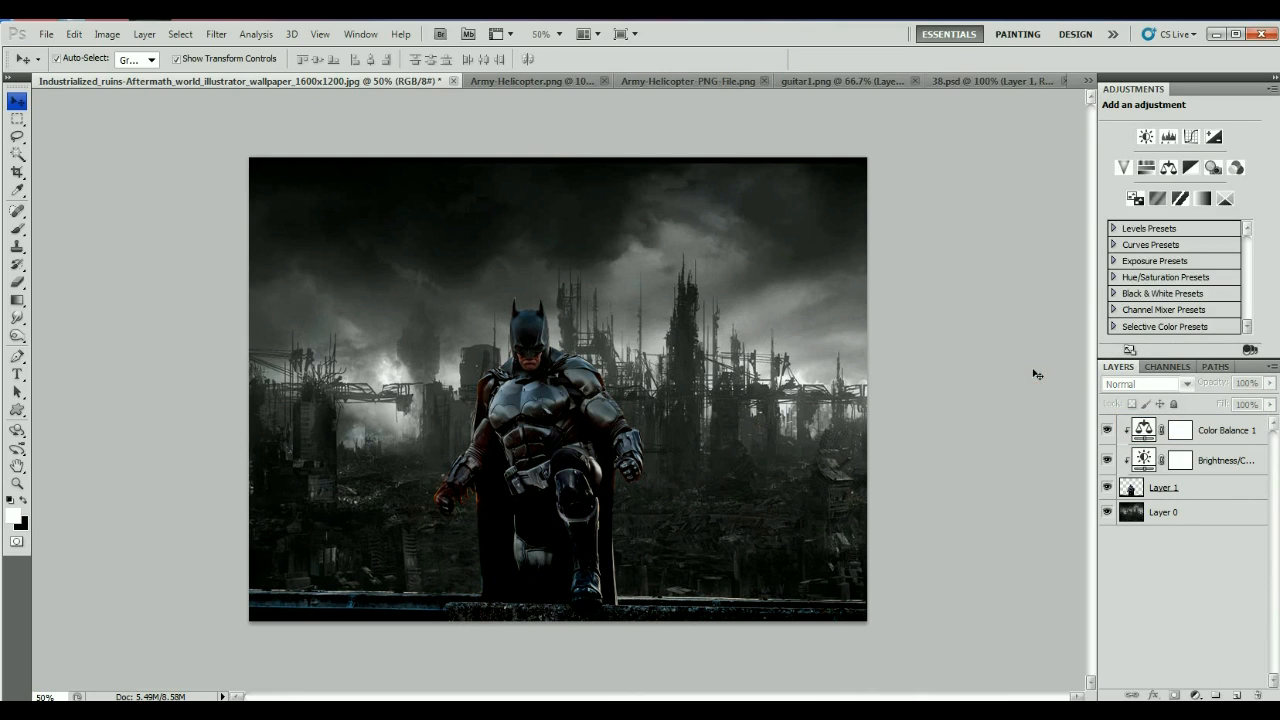
click(1236, 431)
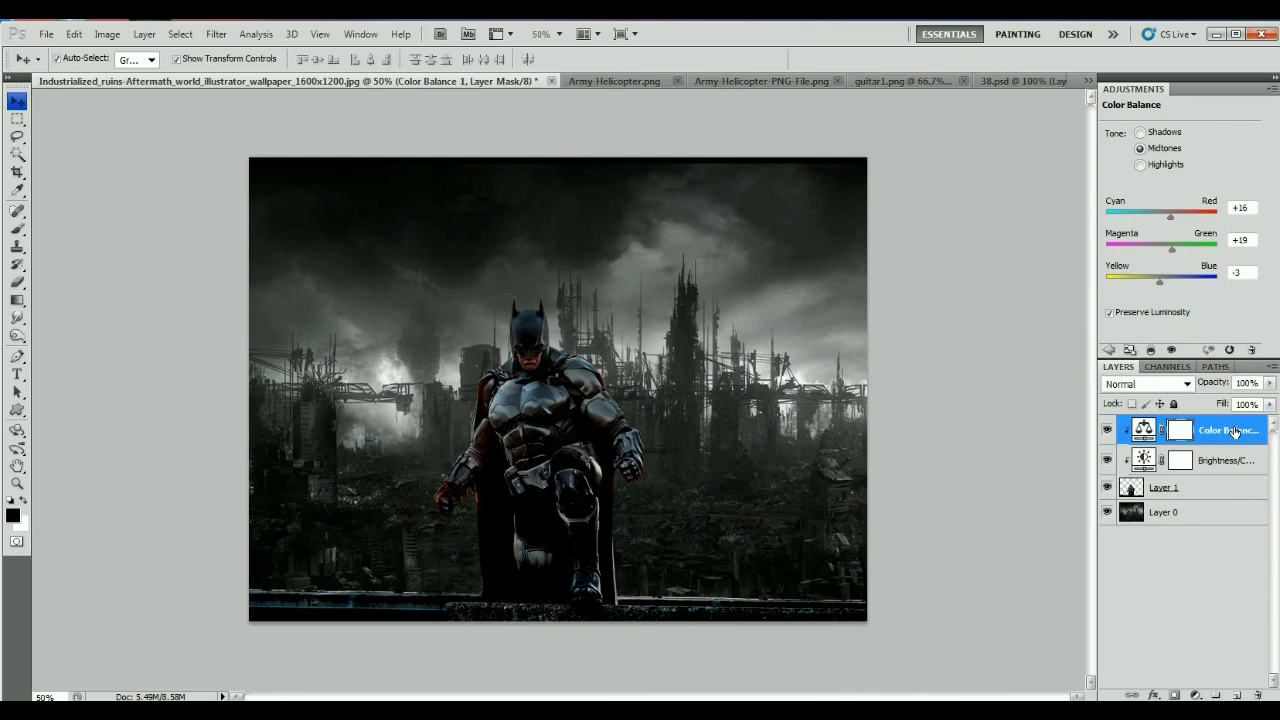
- Add a Levels adjustment directly above the ruins layer and darken its midtones to 0.84
click(1208, 512)
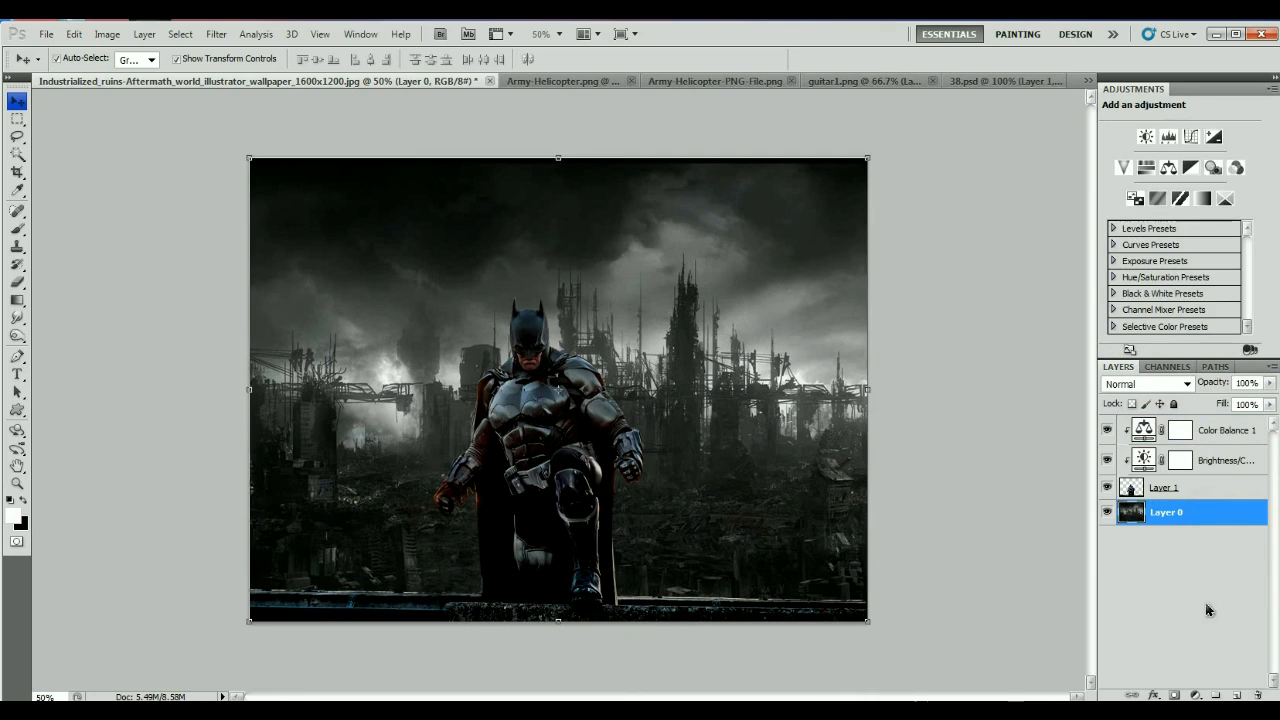
click(1196, 696)
click(1248, 436)
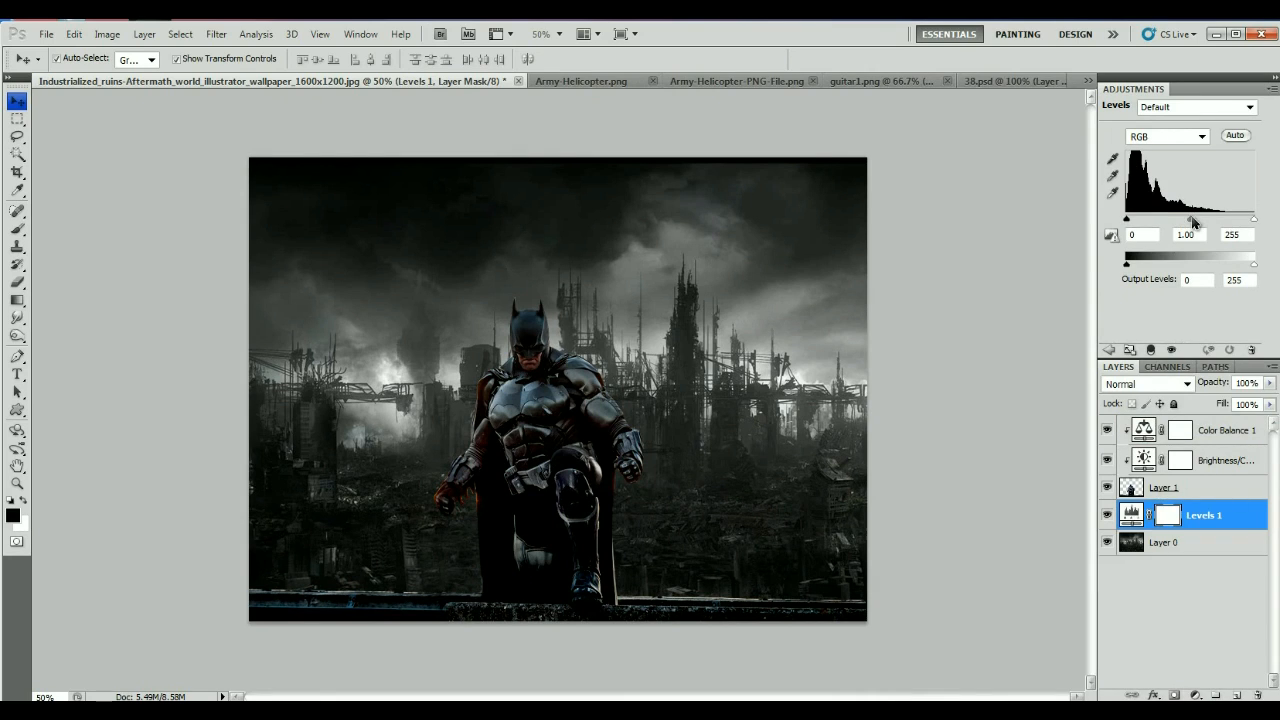
drag(1192, 220, 1198, 222)
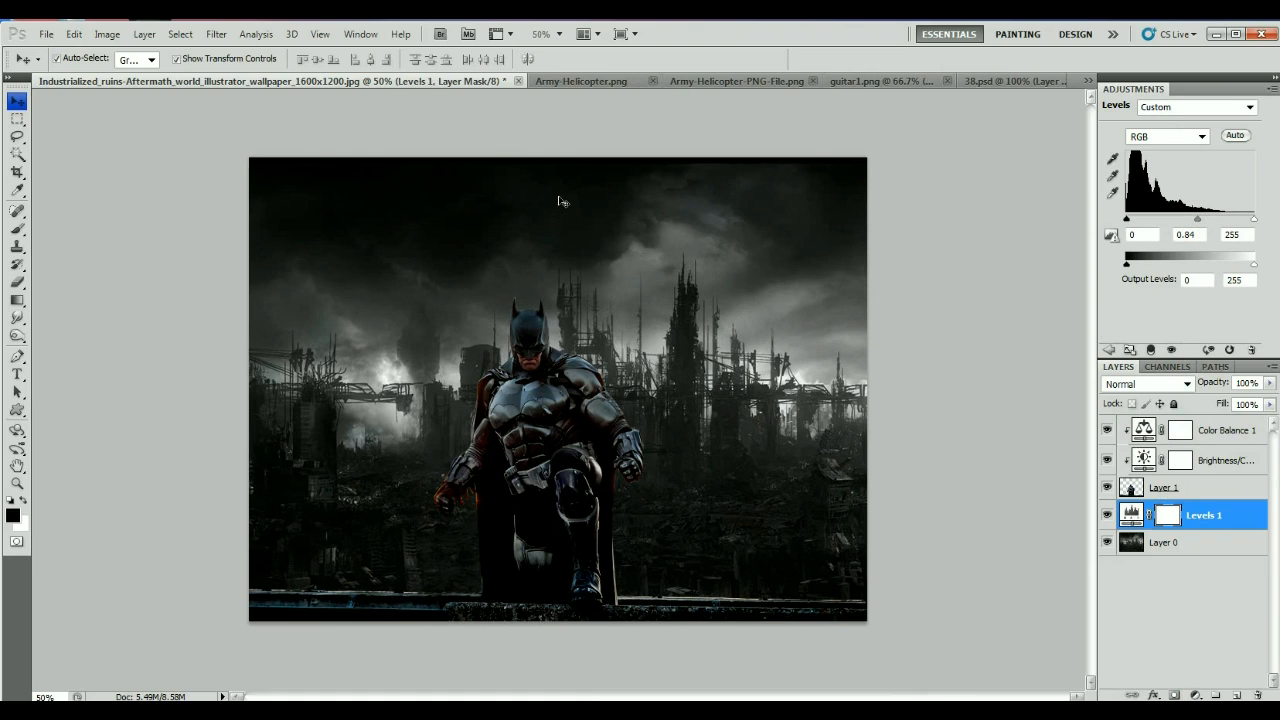
- Copy the flames from guitar1.png and paste them onto a new layer above Levels in the ruins composition
click(905, 86)
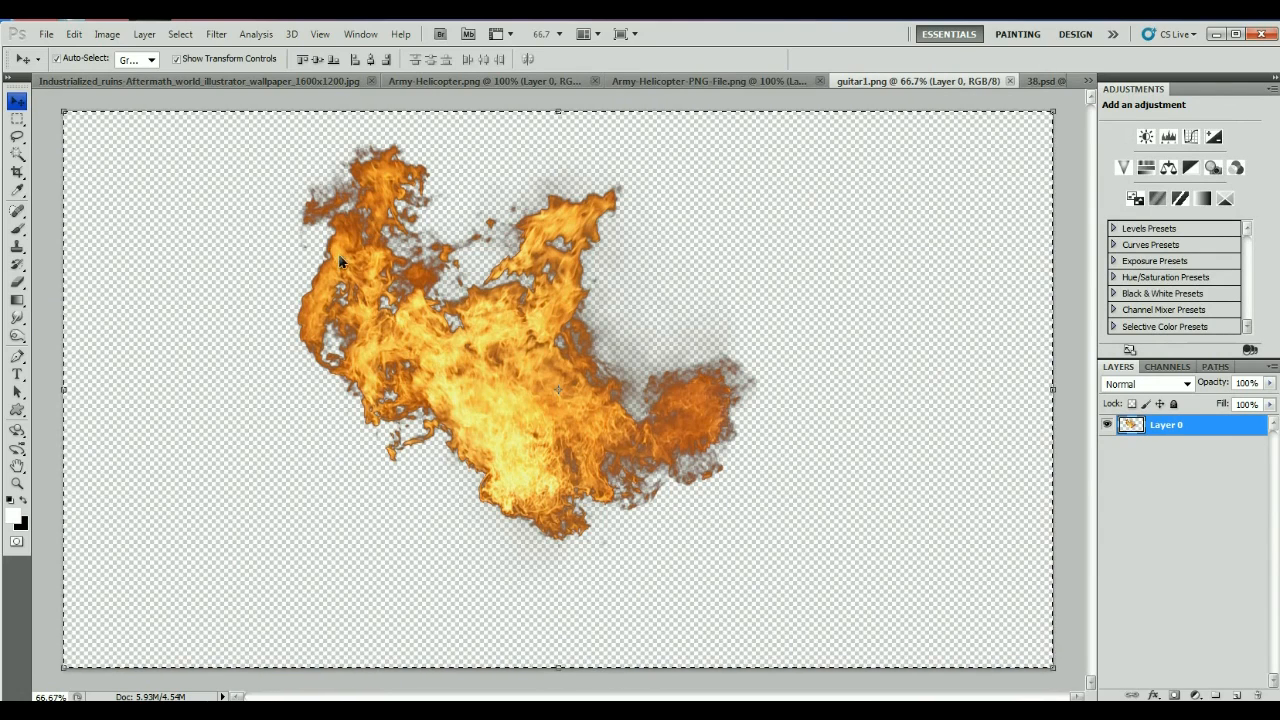
click(218, 80)
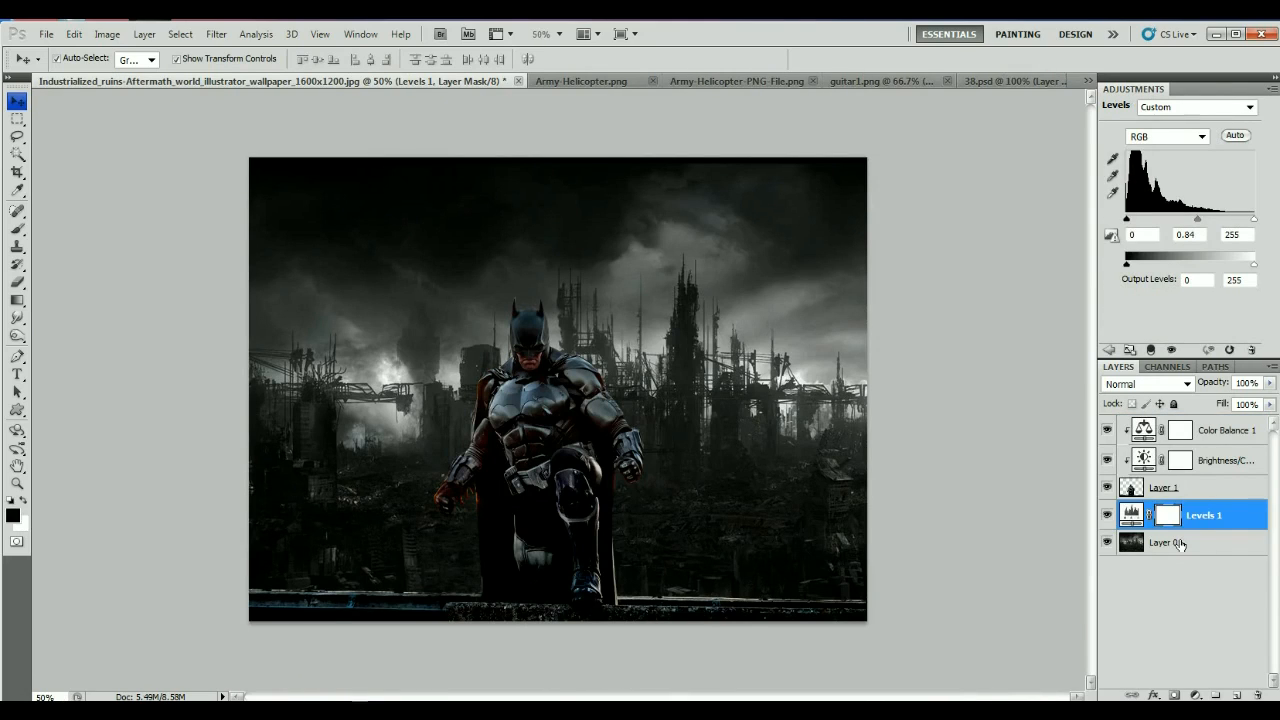
click(1235, 694)
key(ctrl+v)
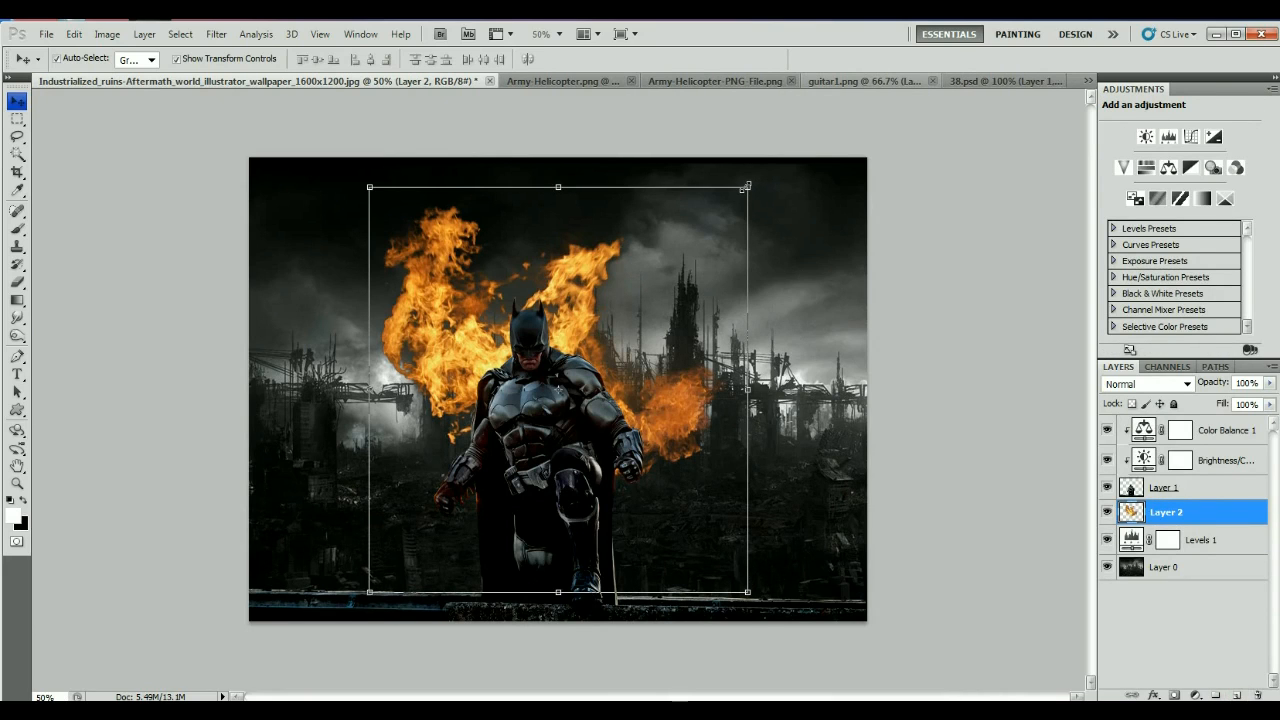
- Shrink the flames to roughly half size and place them low behind Batman, beside the cape and lowered fist
drag(749, 184, 574, 374)
drag(450, 452, 446, 537)
key(Return)
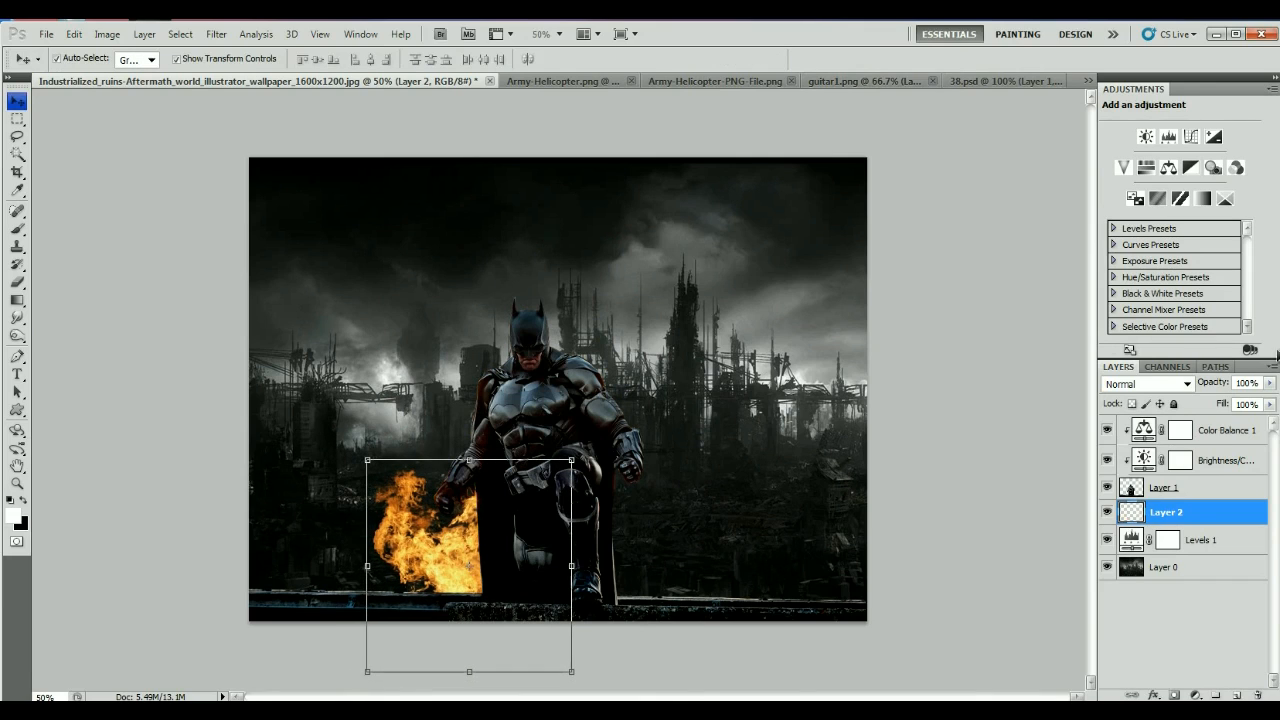
drag(1226, 388, 1216, 403)
click(1000, 335)
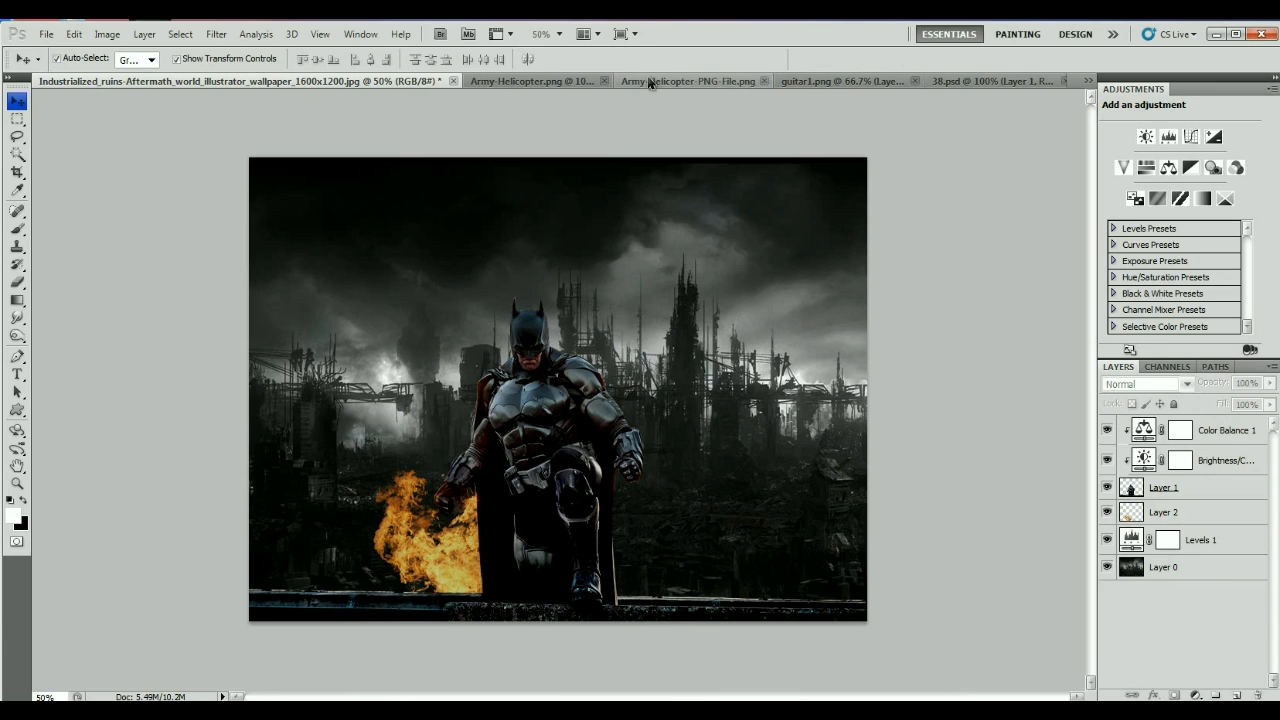
- Copy the helicopter from Army-Helicopter.png and paste it onto a new layer above Color Balance in the ruins composition
click(563, 80)
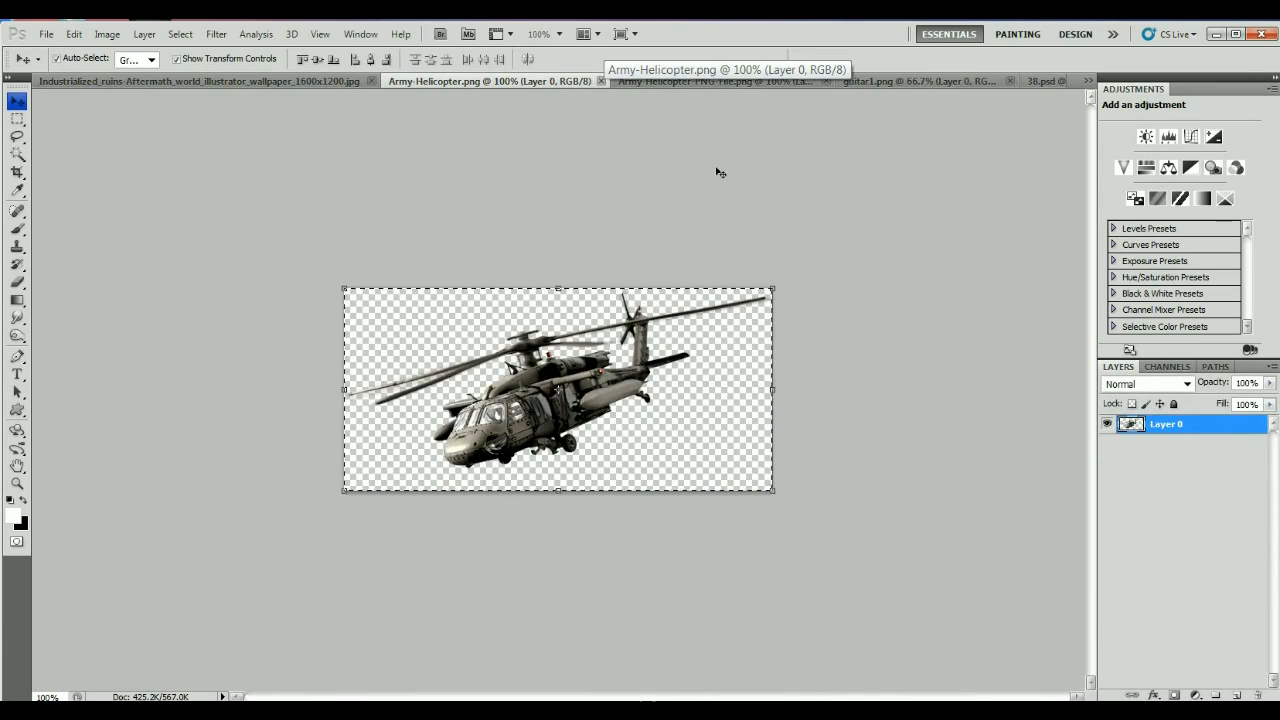
click(310, 80)
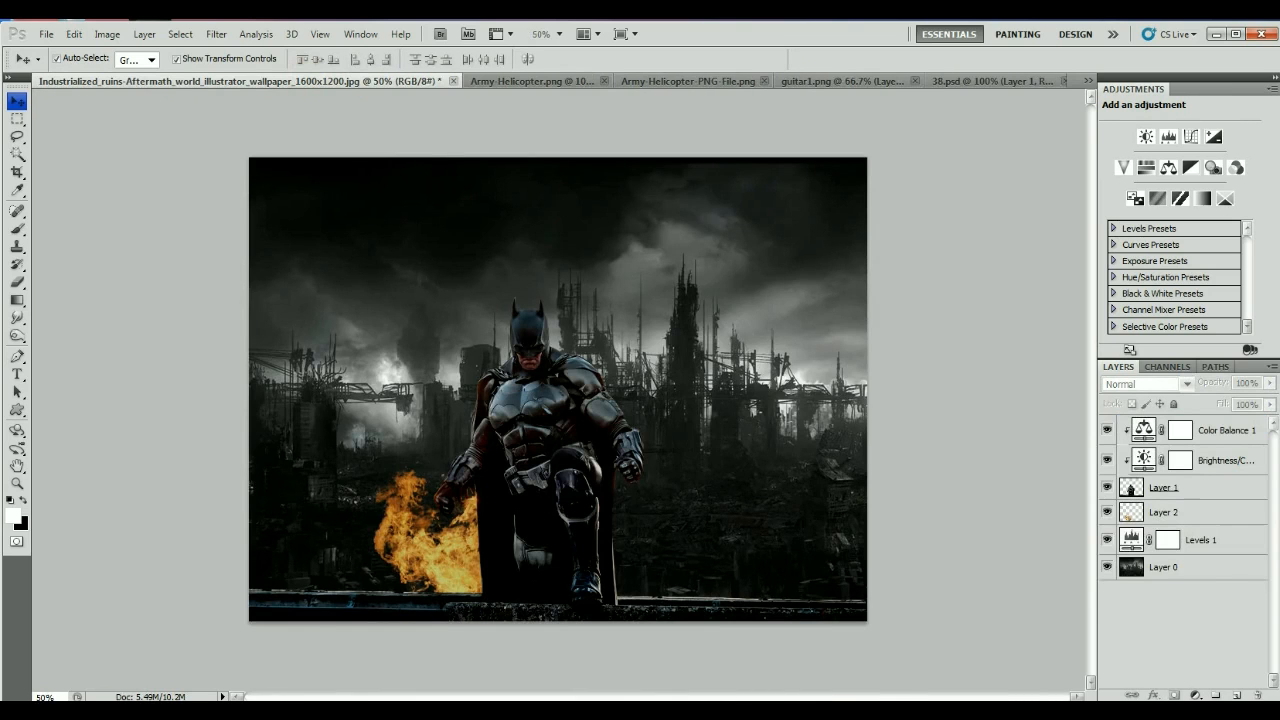
click(1250, 438)
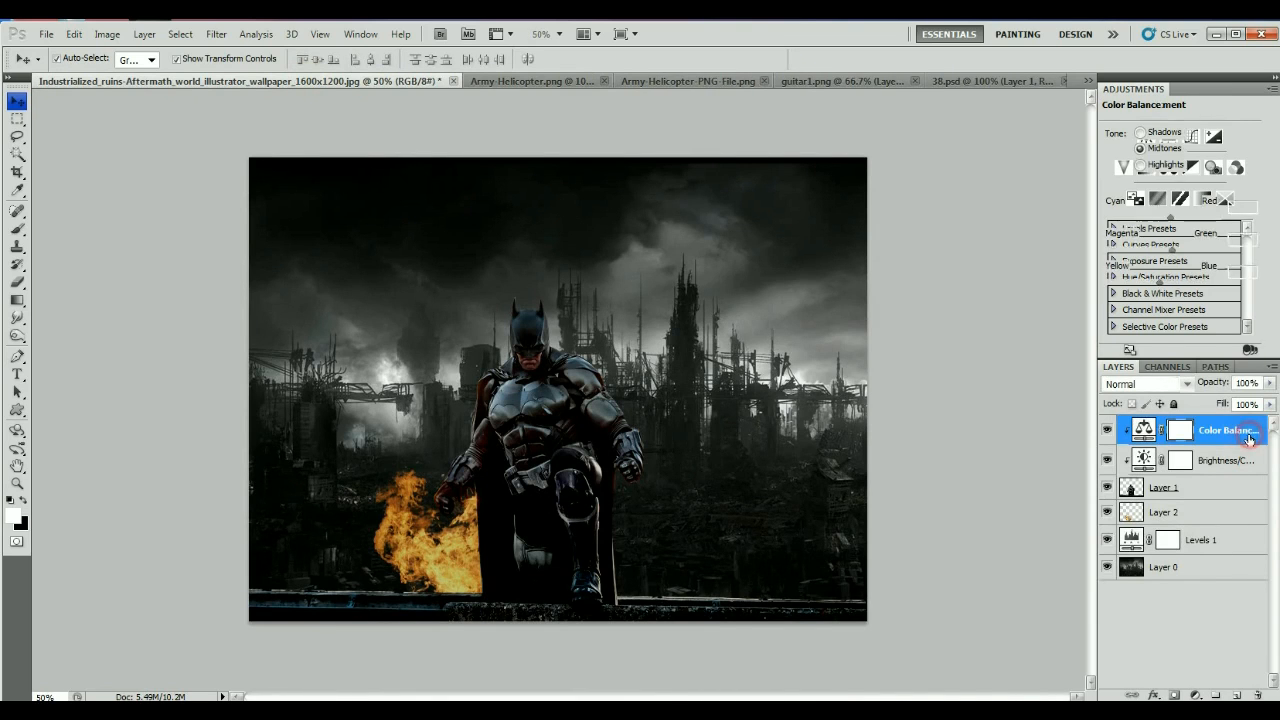
click(1238, 696)
key(ctrl+v)
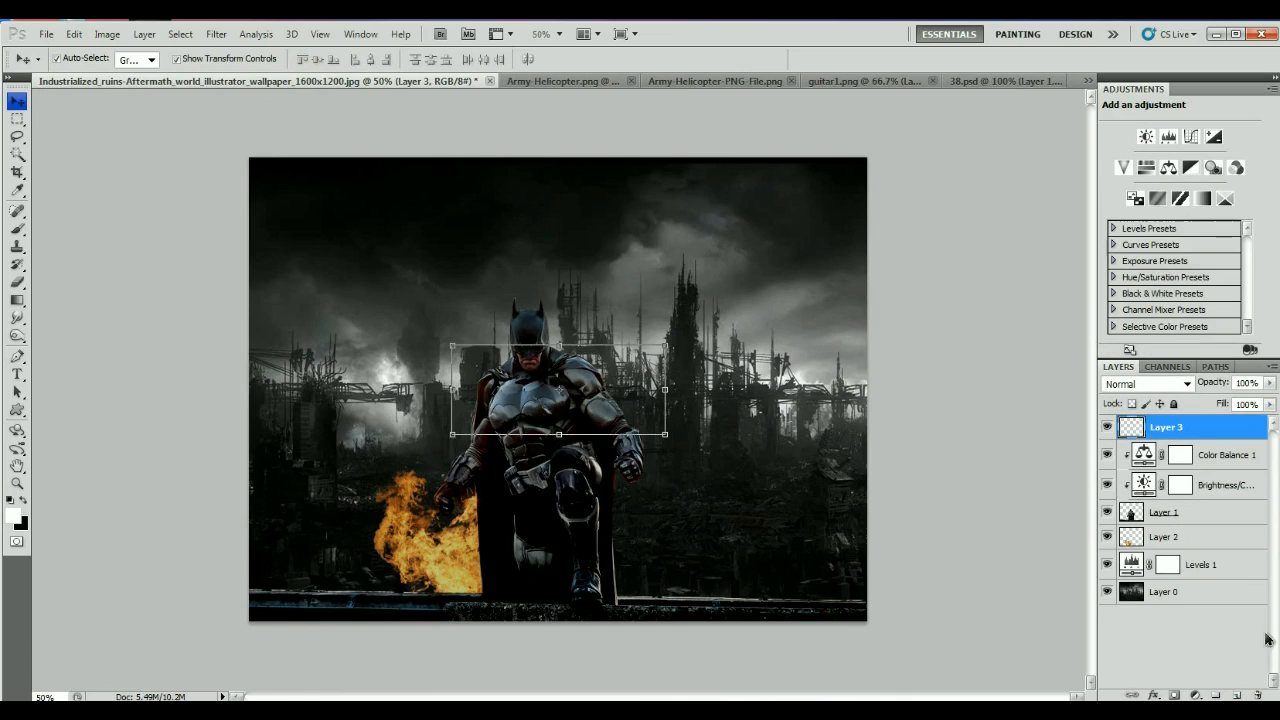
- Shrink the pasted helicopter to a little over a third of its size and place it in the sky beside Batman's head
key(ctrl+t)
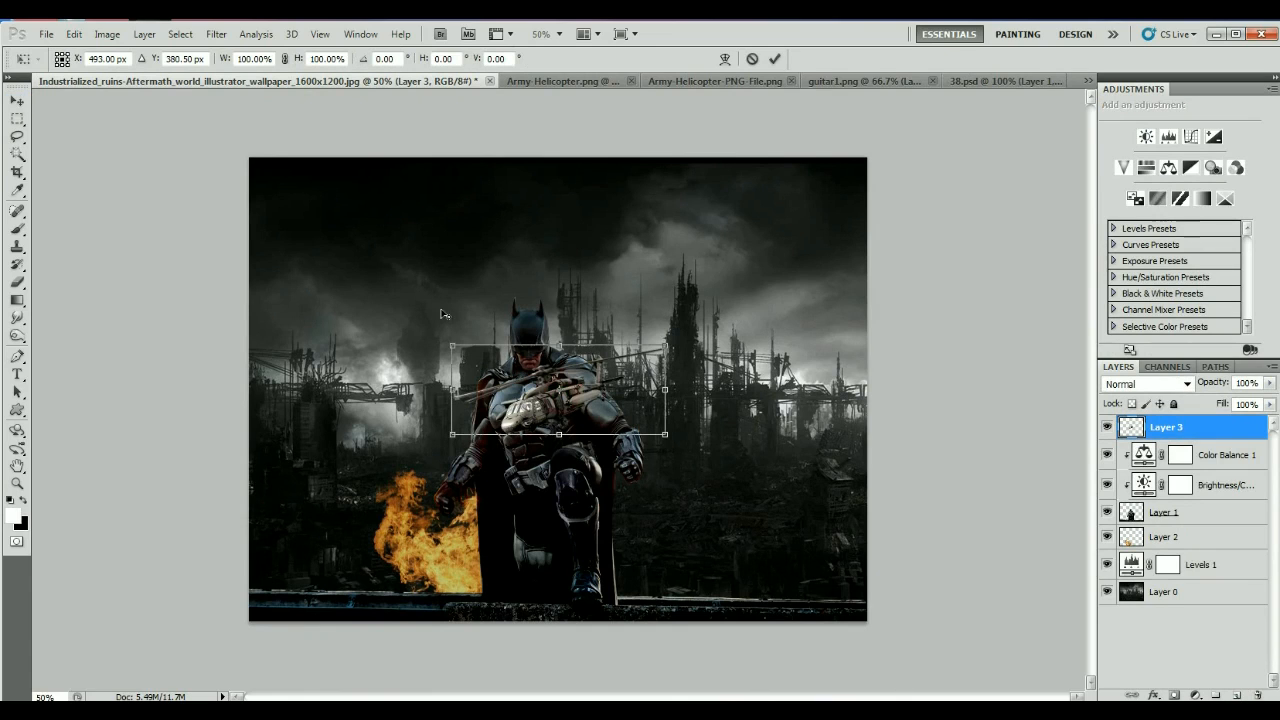
drag(549, 406, 431, 310)
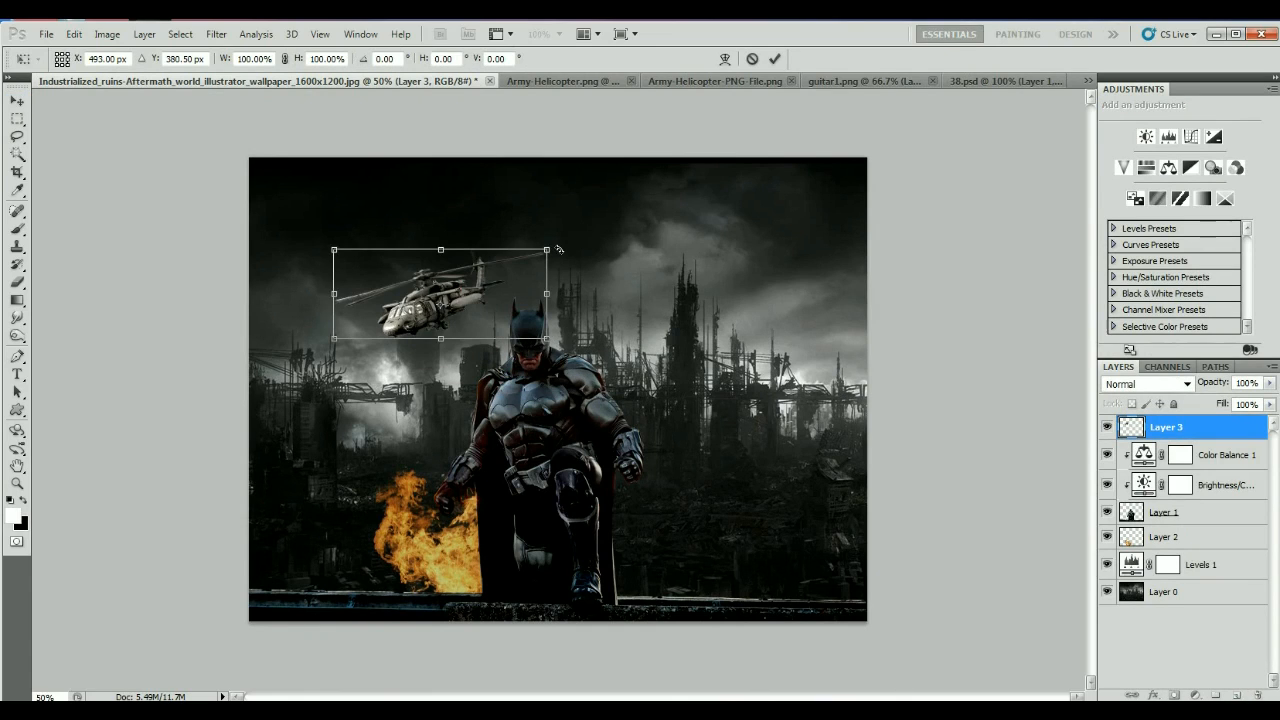
drag(540, 262, 454, 313)
key(Return)
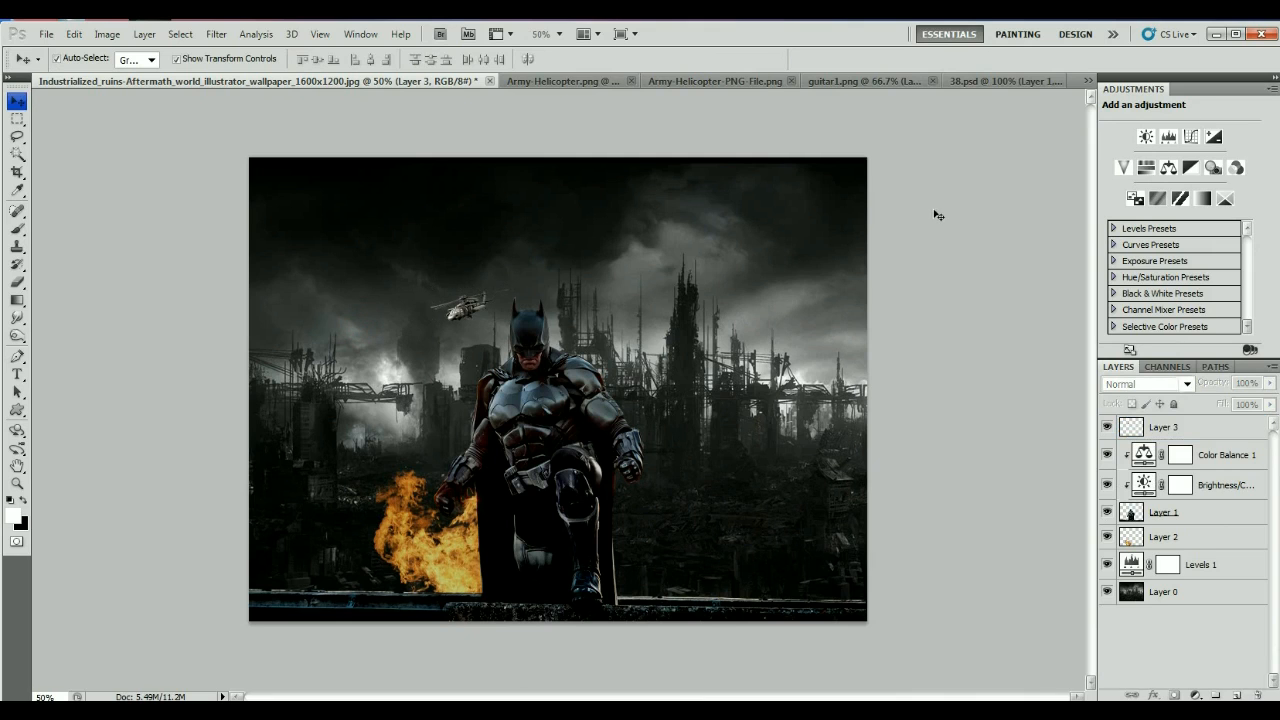
- Copy the helicopter from Army-Helicopter-PNG-File.png and paste it onto a new layer above Layer 3 in the ruins composition
click(697, 84)
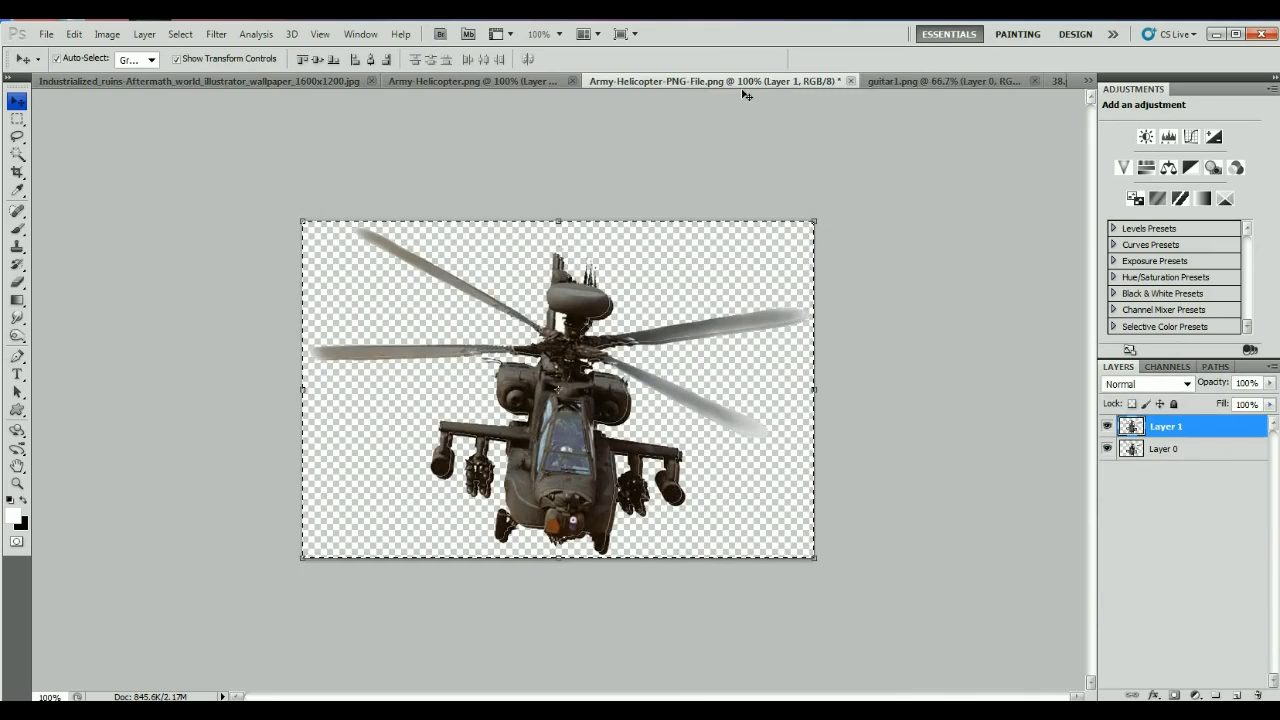
click(128, 84)
click(1222, 426)
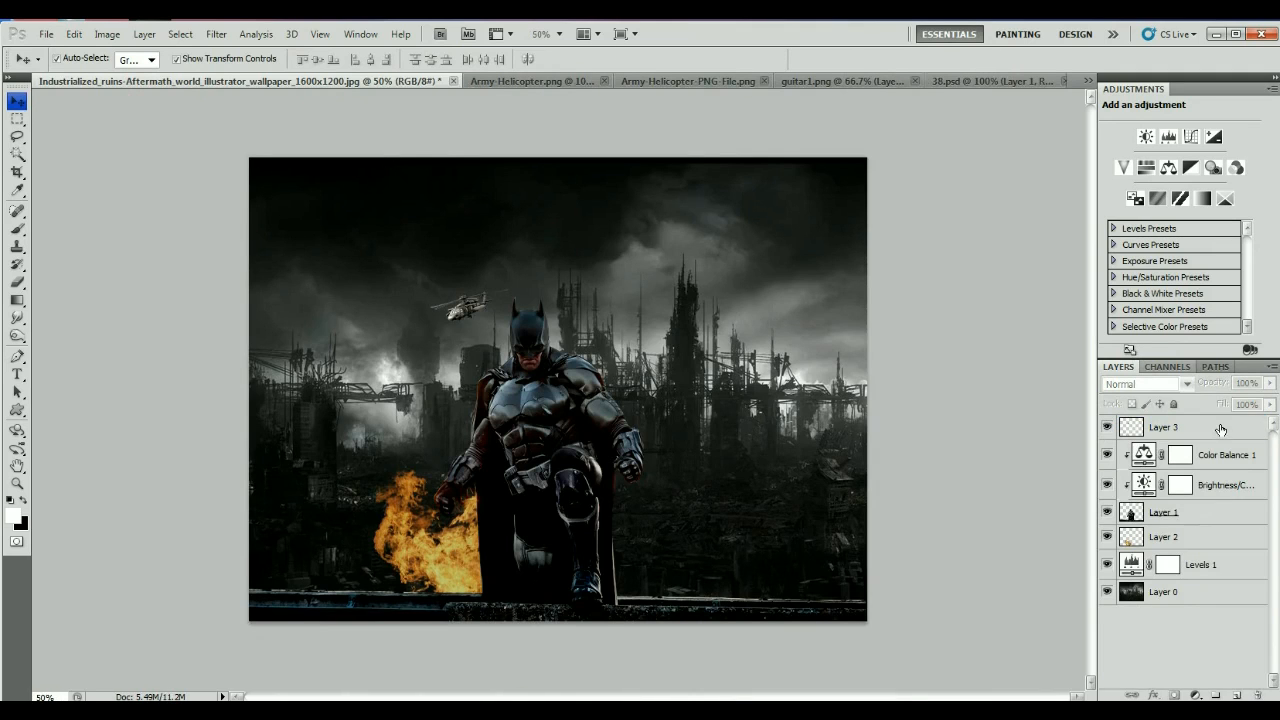
click(1240, 694)
key(ctrl+v)
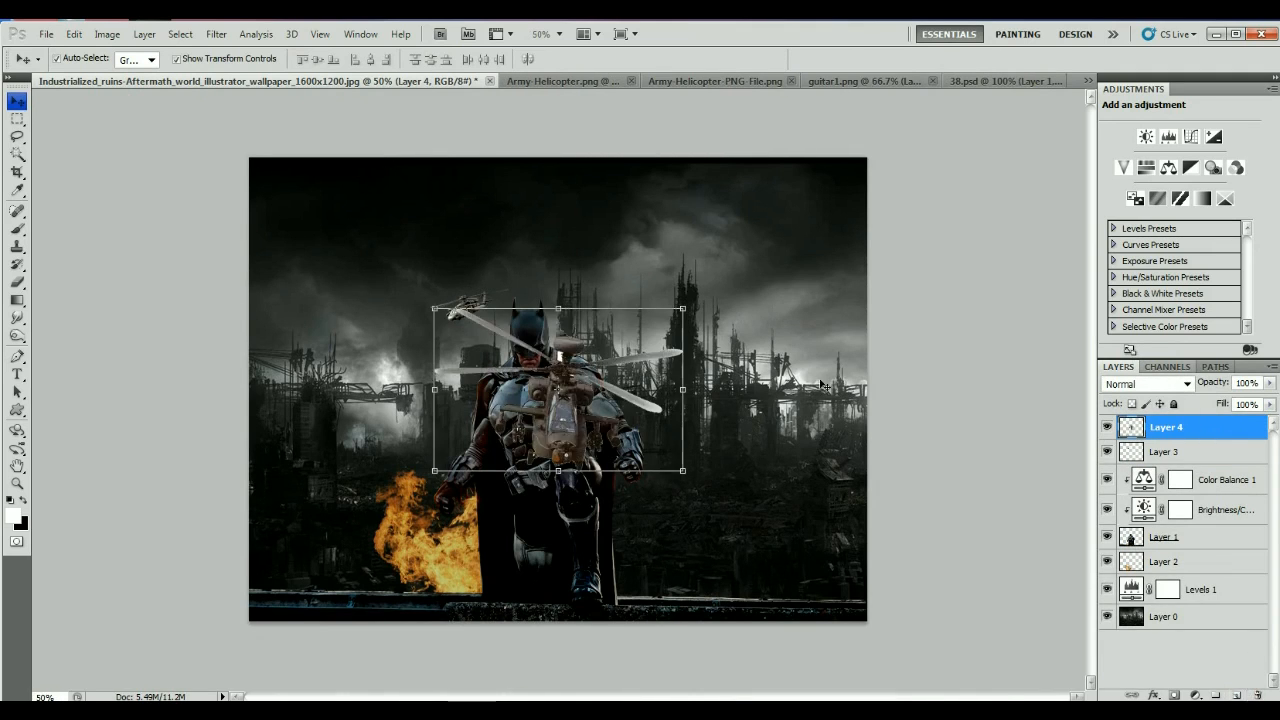
- Scale the second helicopter to about 20% and place it in the sky right of the tall ruined tower
drag(683, 469, 775, 304)
key(ctrl+z)
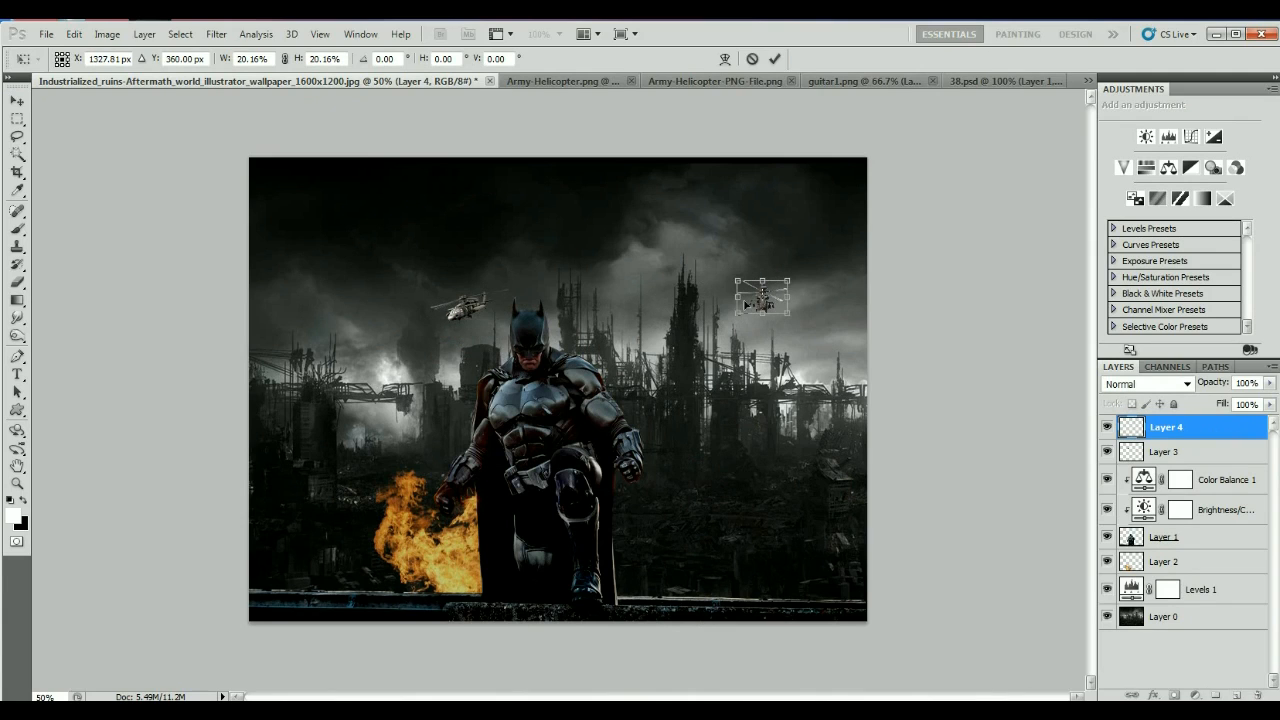
key(Return)
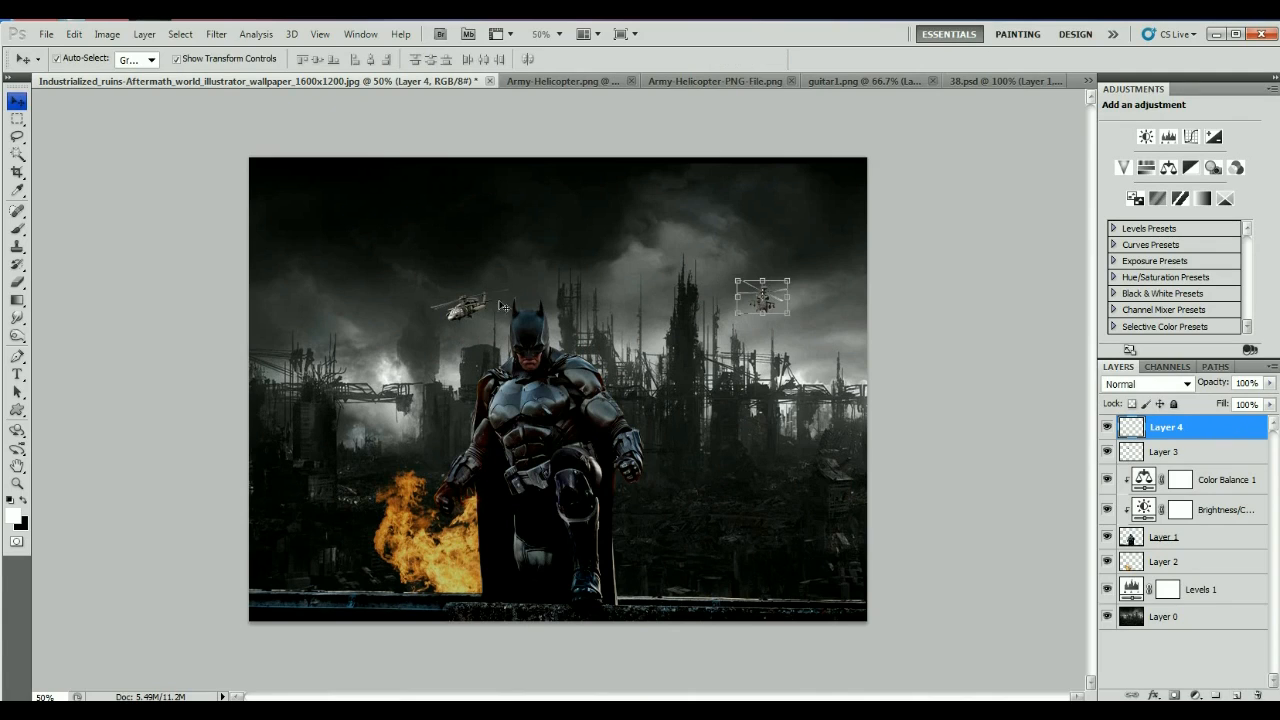
- Move the first helicopter further left and slightly higher in the sky, away from Batman's head
drag(478, 305, 413, 289)
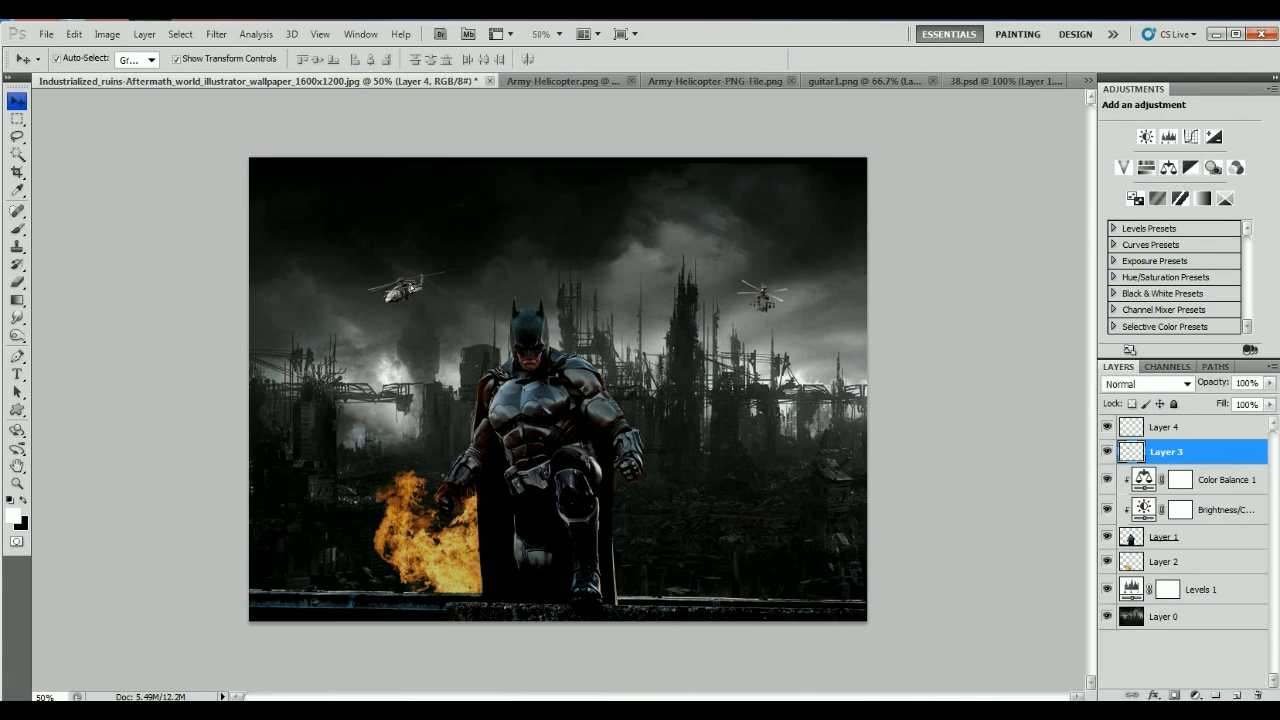
key(ctrl+t)
key(Return)
click(839, 325)
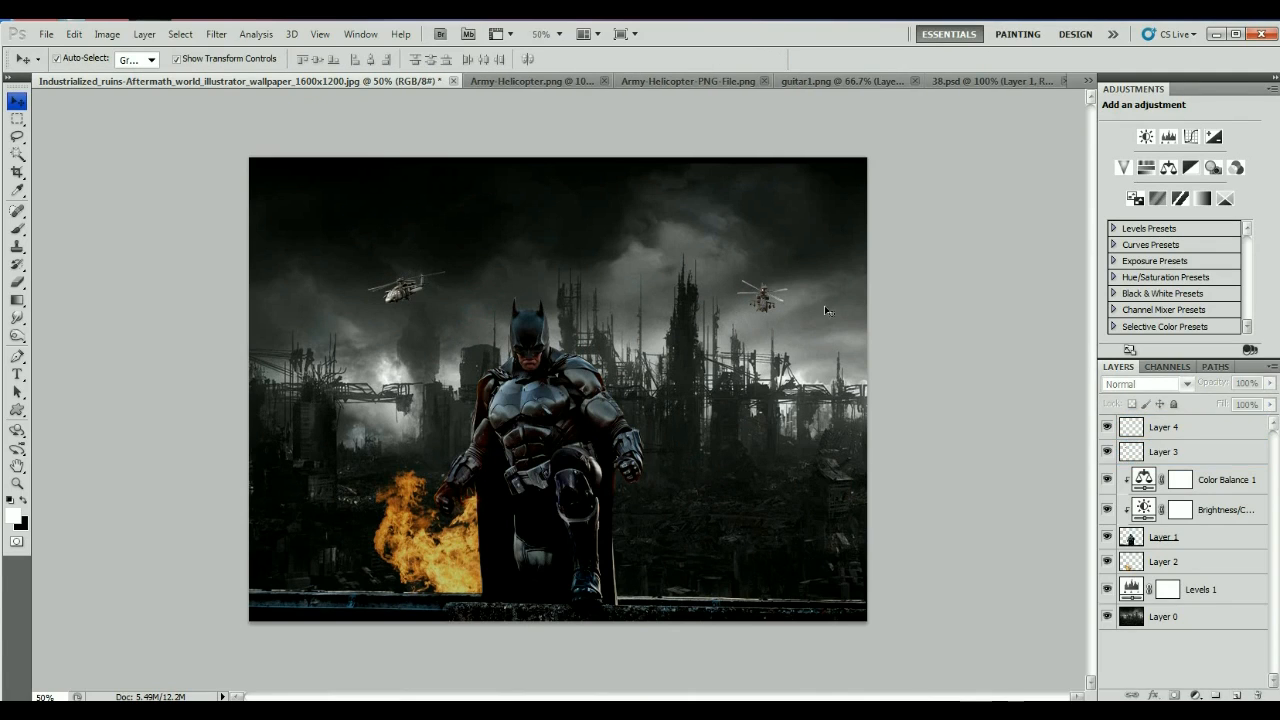
- Add a Brightness/Contrast adjustment clipped to the second helicopter's layer, Layer 4, with brightness -31
click(1194, 433)
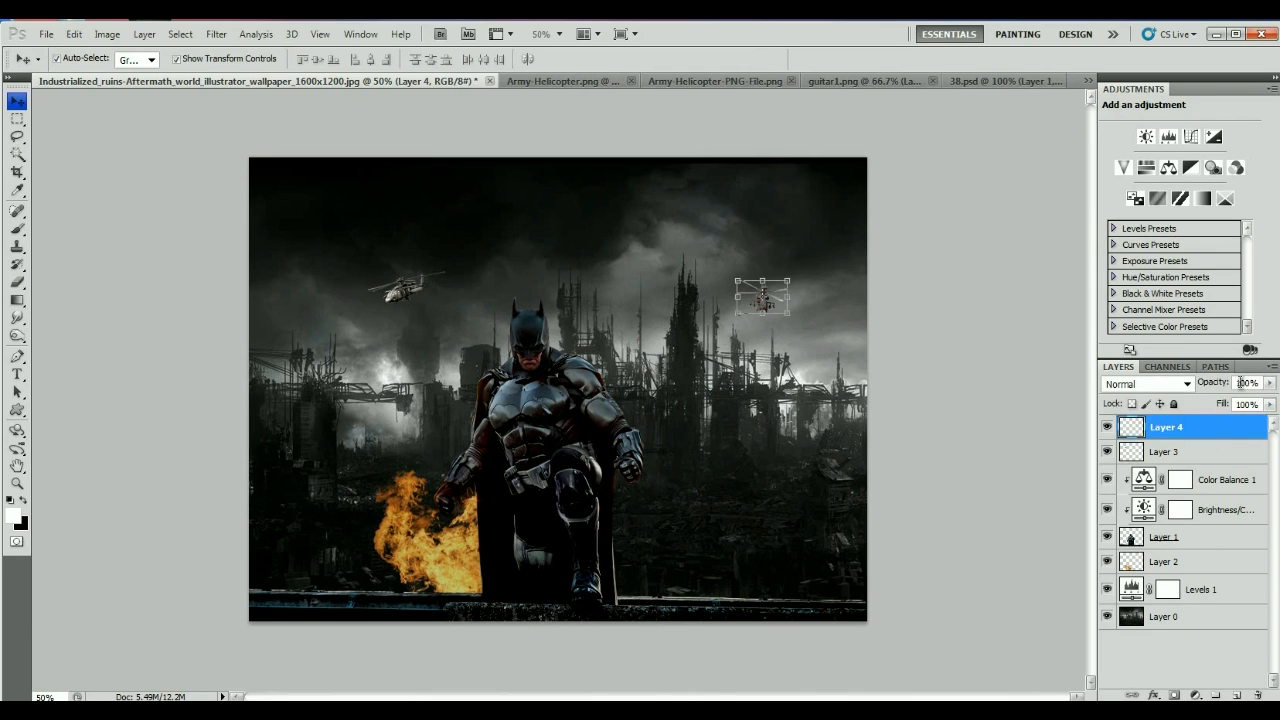
click(1197, 697)
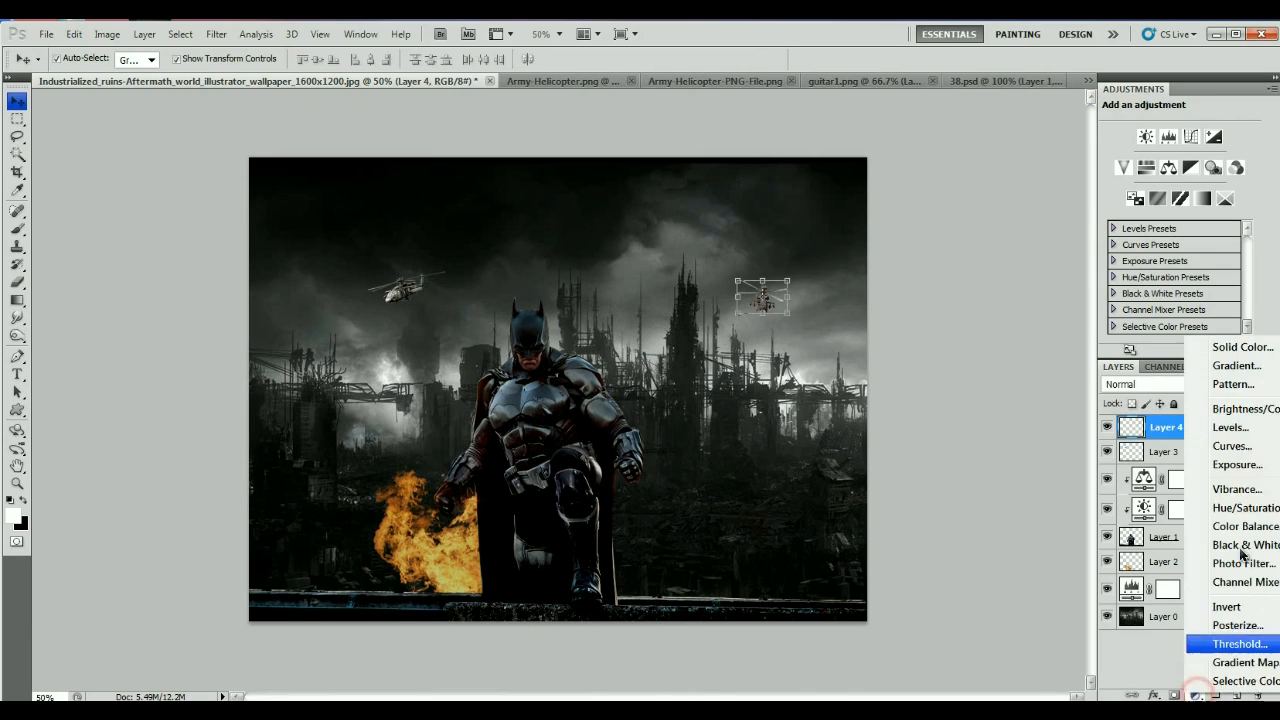
click(1245, 411)
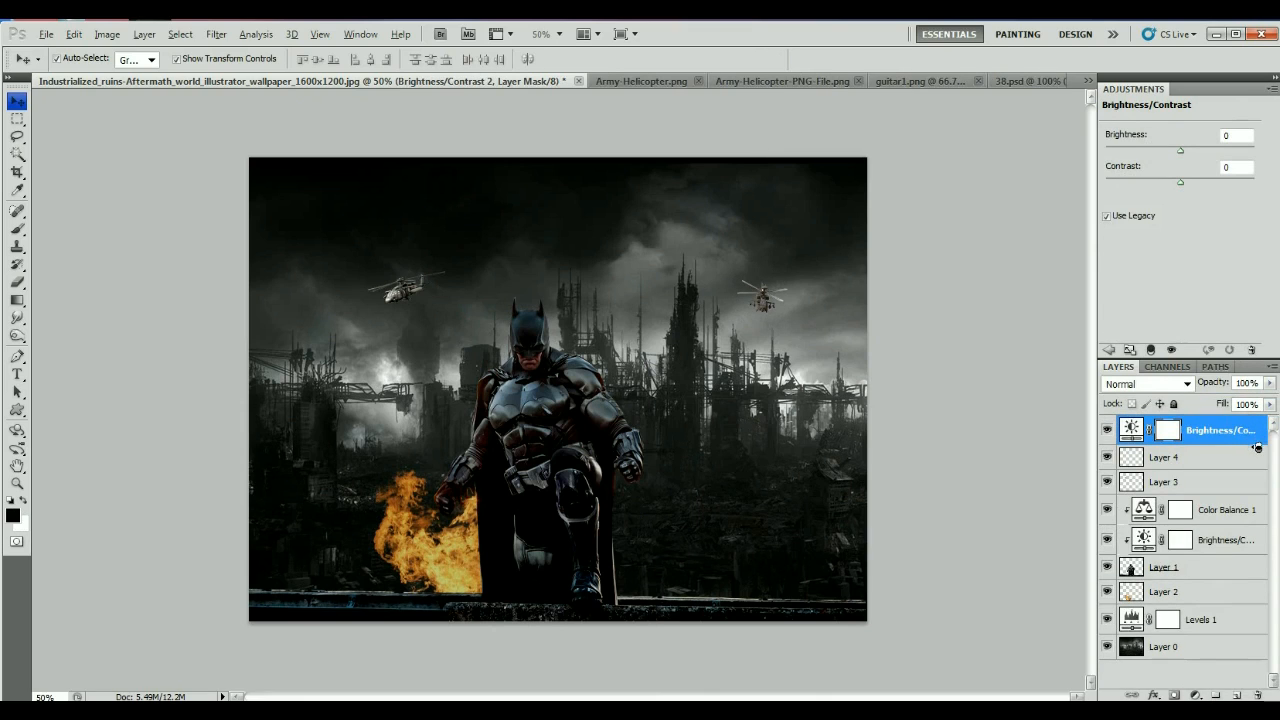
alt+click(1257, 447)
drag(1180, 153, 1156, 158)
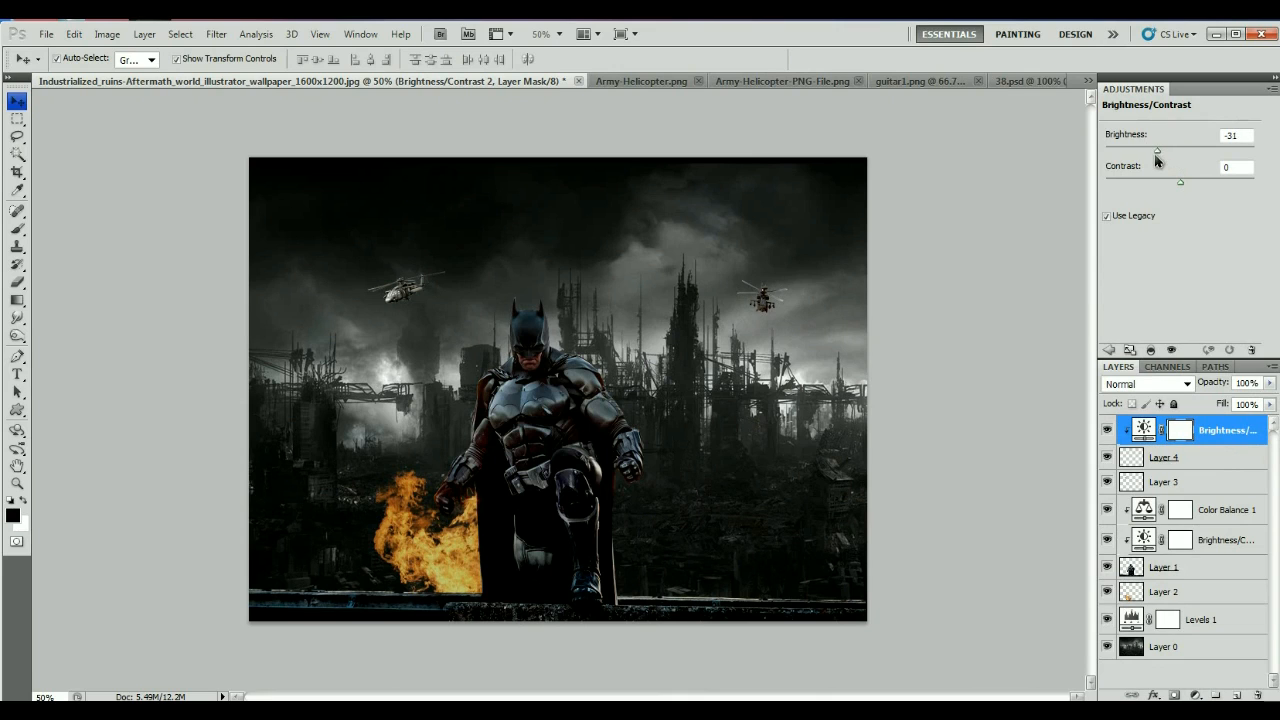
- Add a Brightness/Contrast adjustment clipped to the first helicopter's layer, Layer 3, with brightness -51
click(1217, 476)
click(1195, 695)
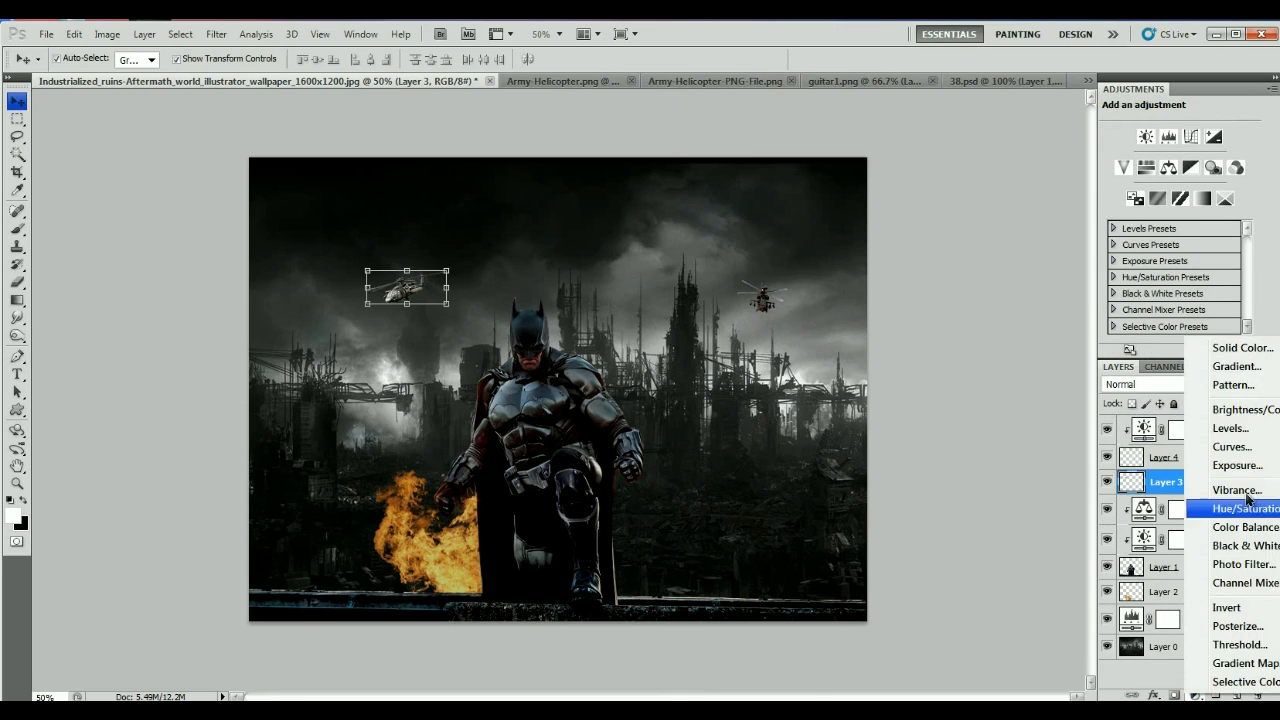
click(1258, 410)
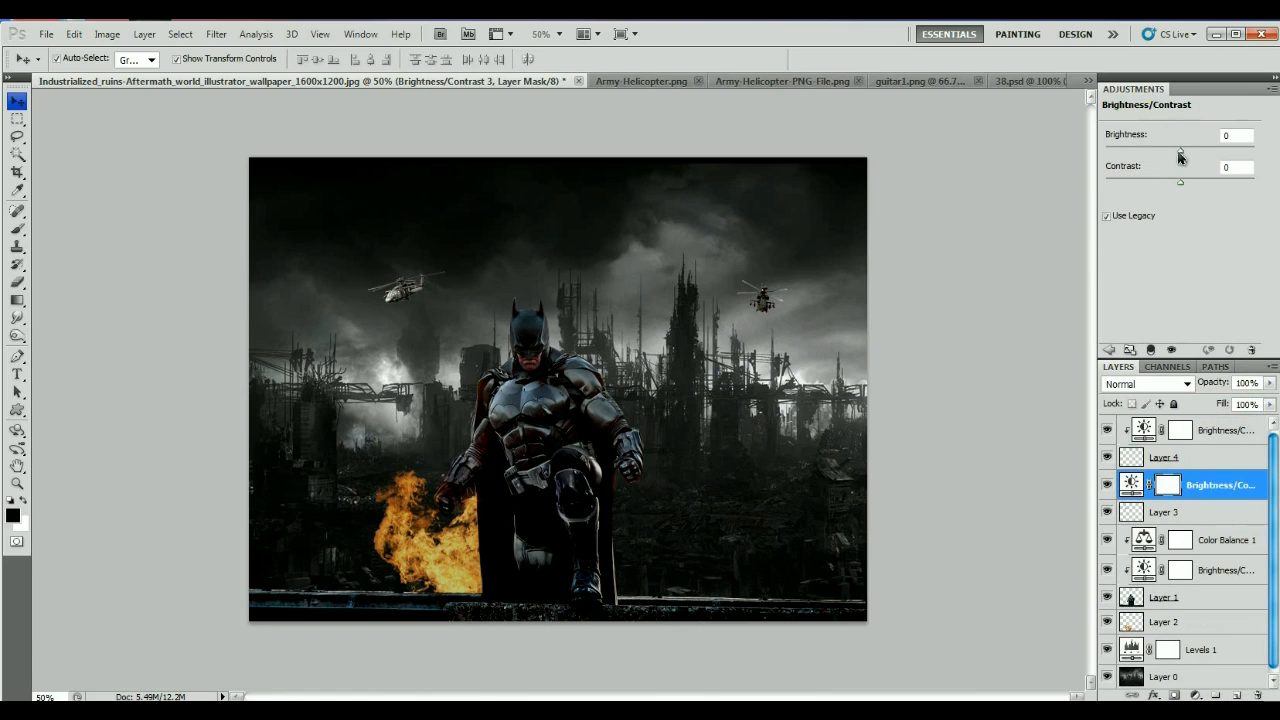
drag(1179, 153, 1160, 150)
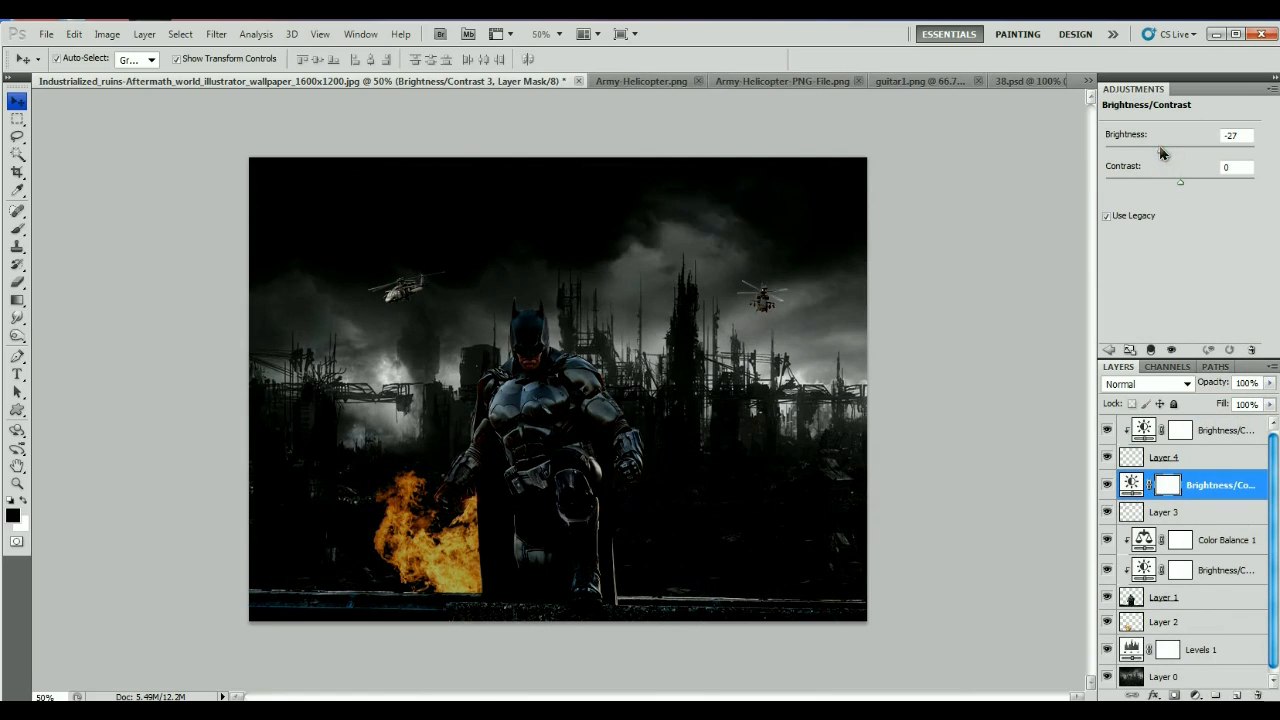
alt+click(1249, 499)
drag(1164, 155, 1145, 154)
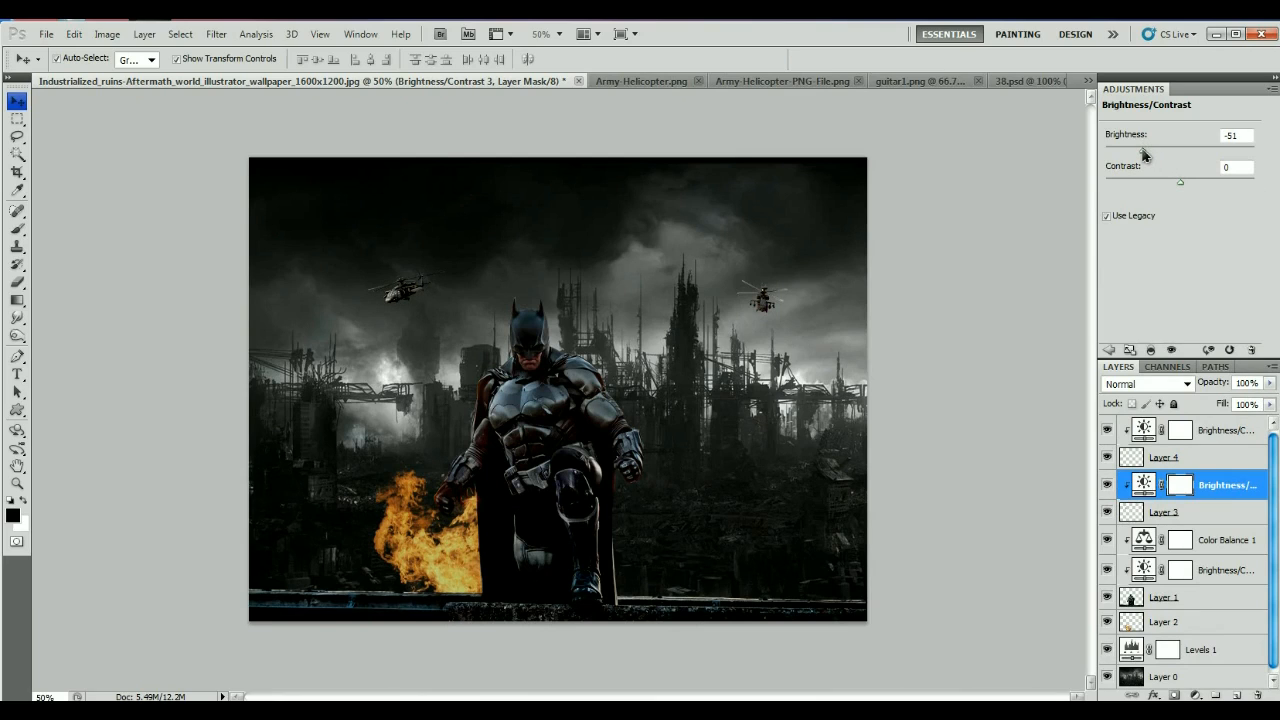
click(956, 302)
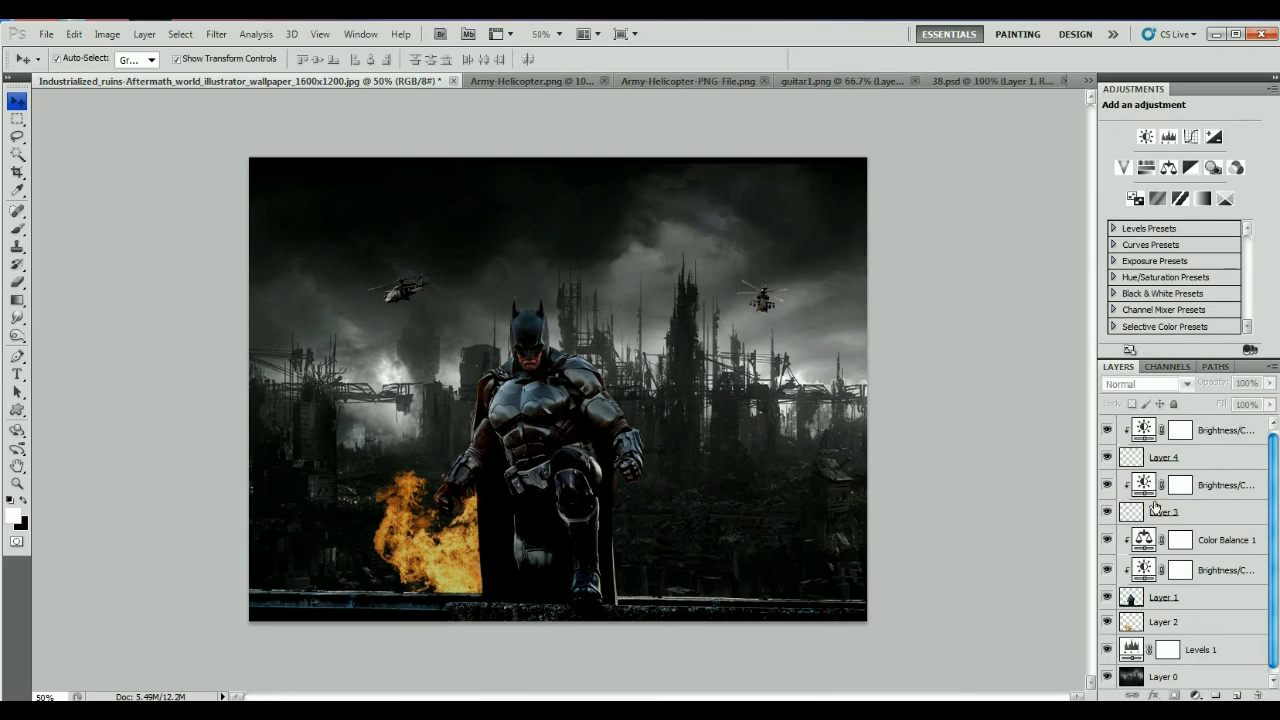
- Add an Inner Shadow effect to Batman's layer, Layer 1, and give the shadow a dark orange color
click(1197, 598)
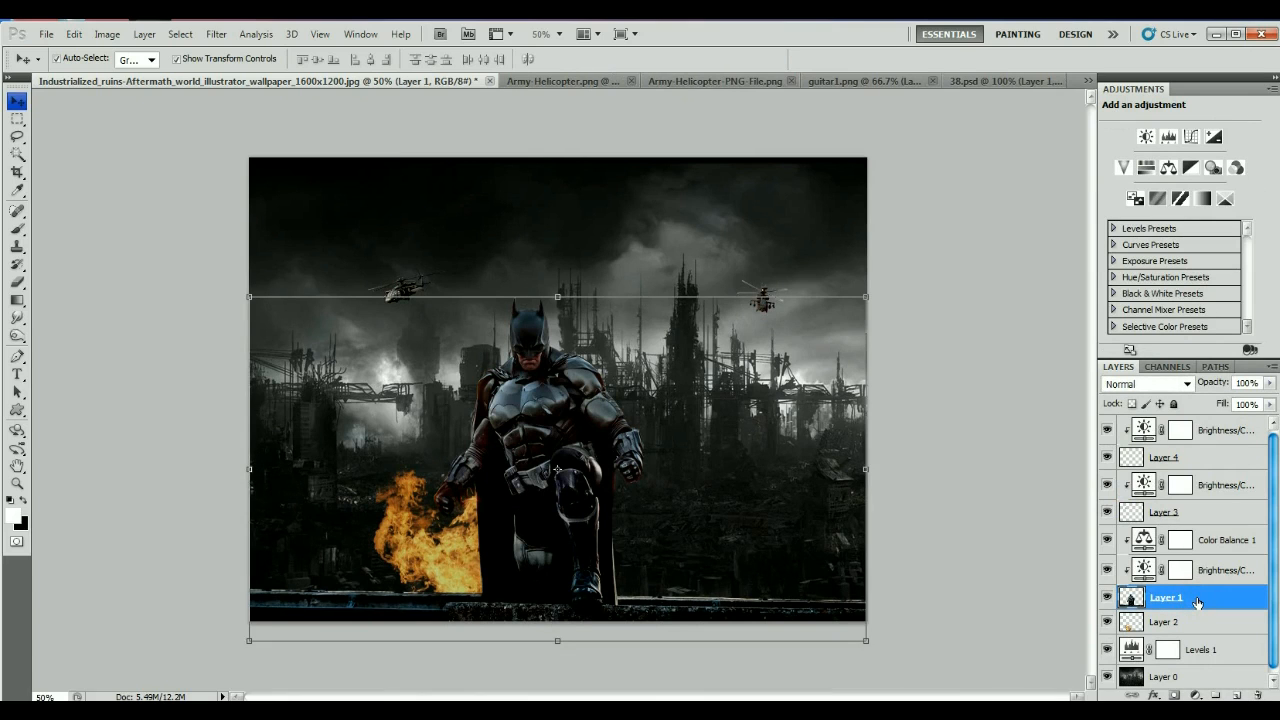
double_click(1197, 598)
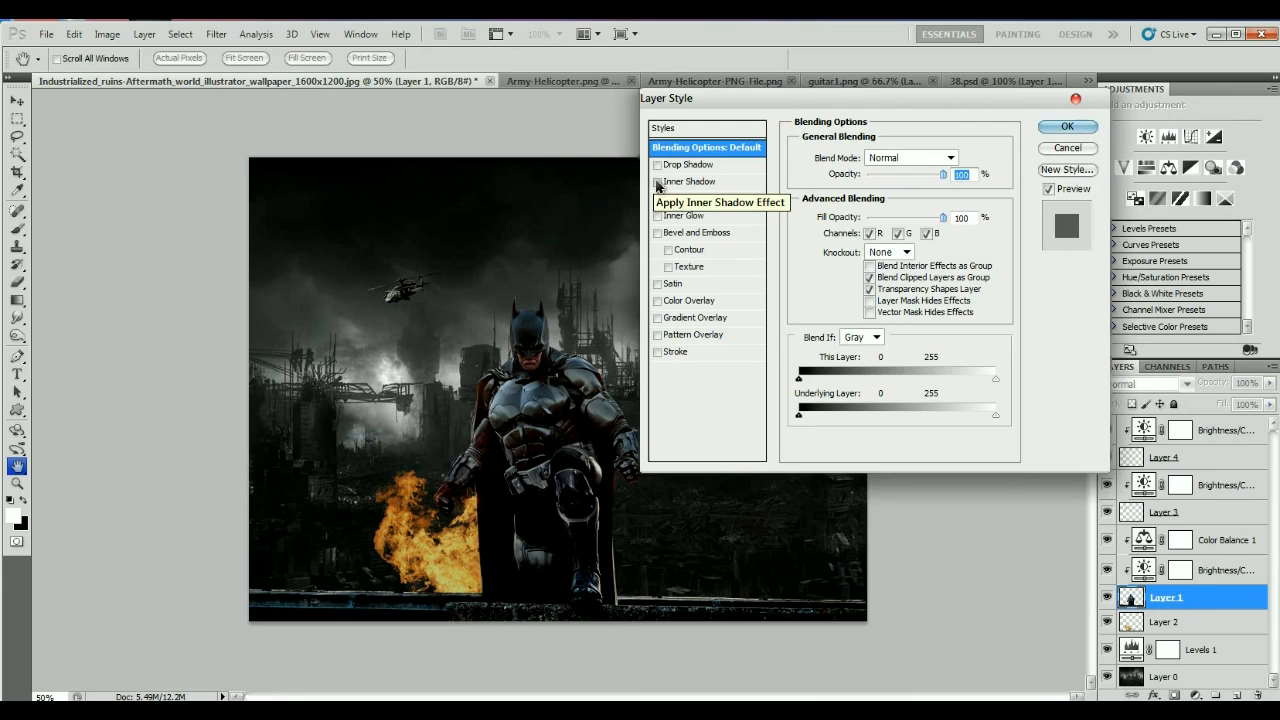
click(697, 180)
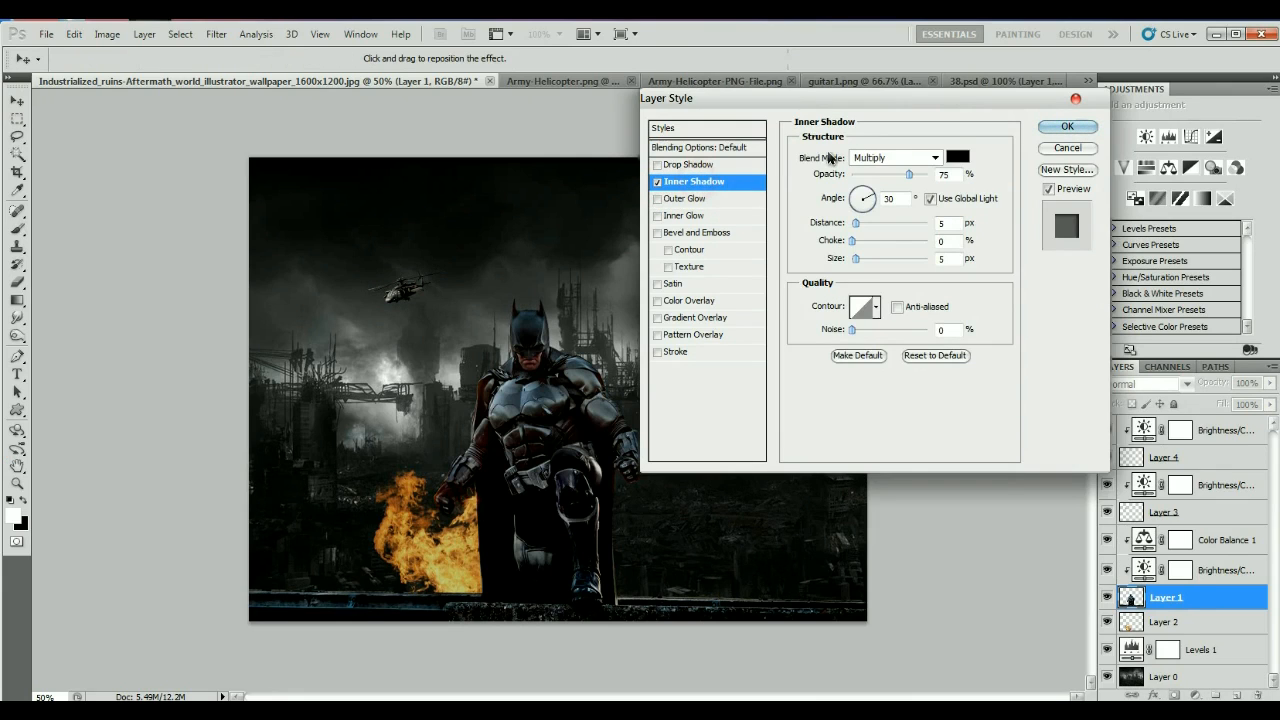
click(957, 158)
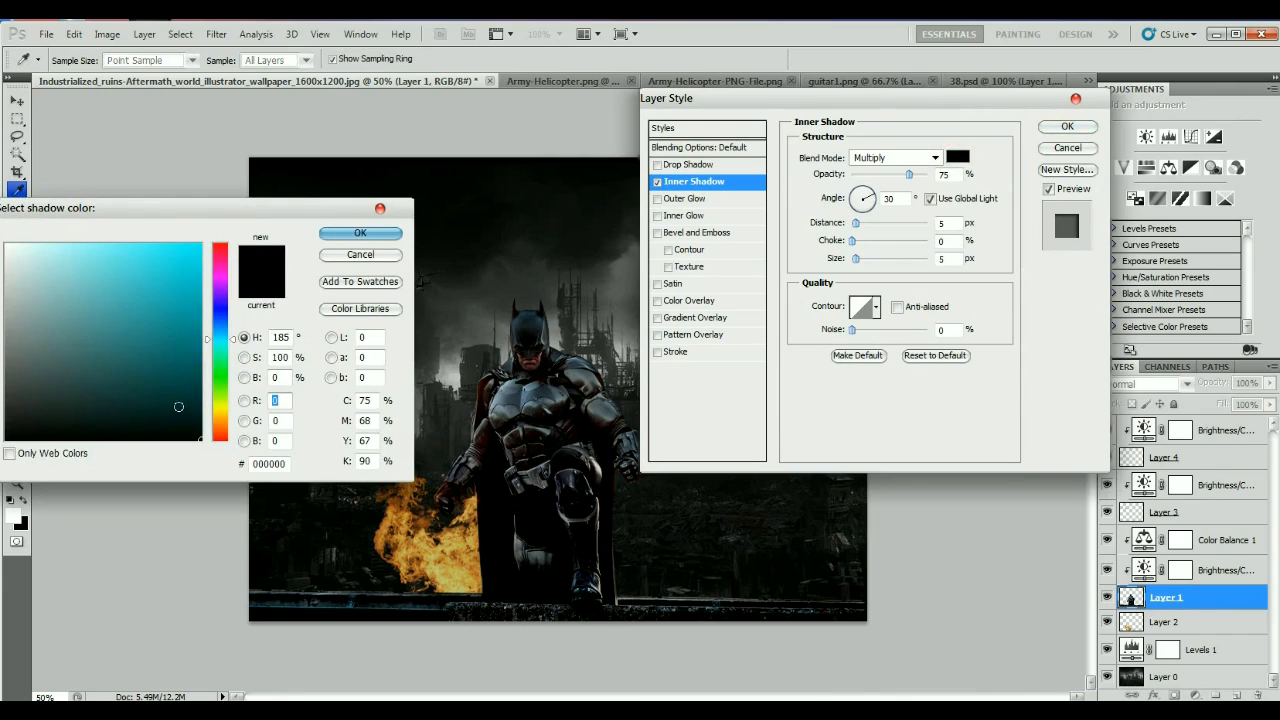
click(217, 413)
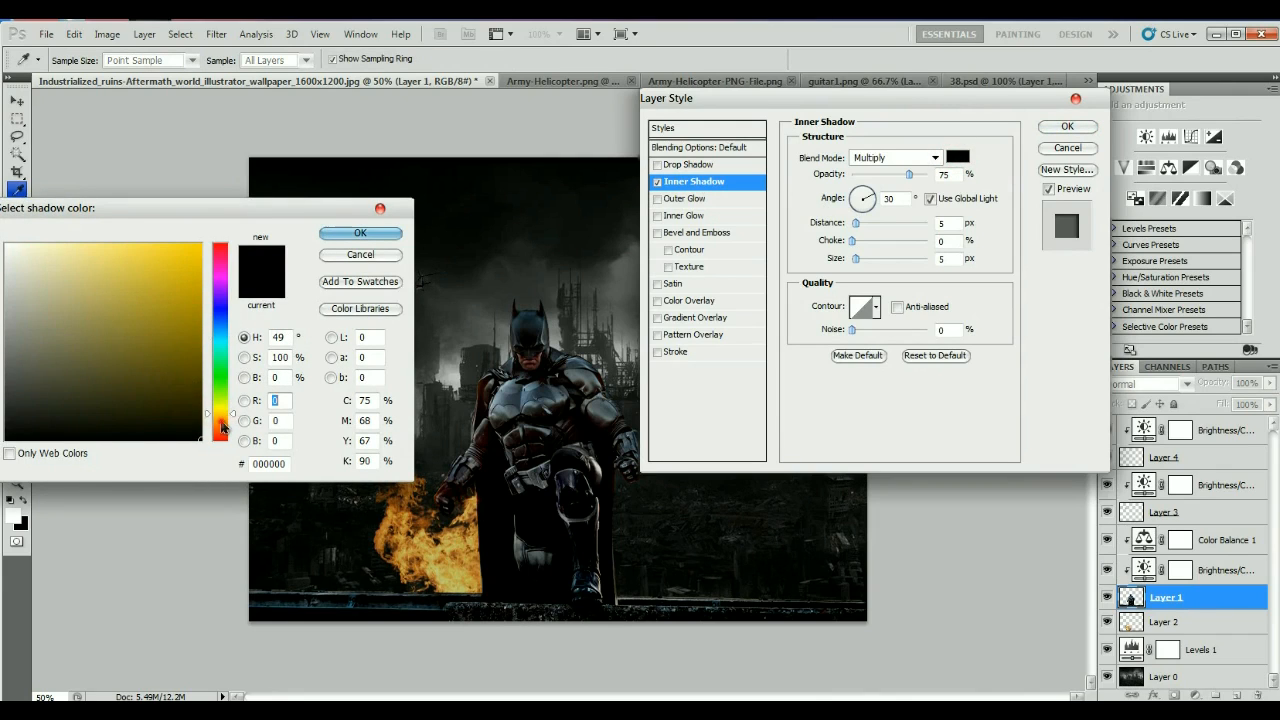
drag(222, 425, 220, 421)
click(196, 334)
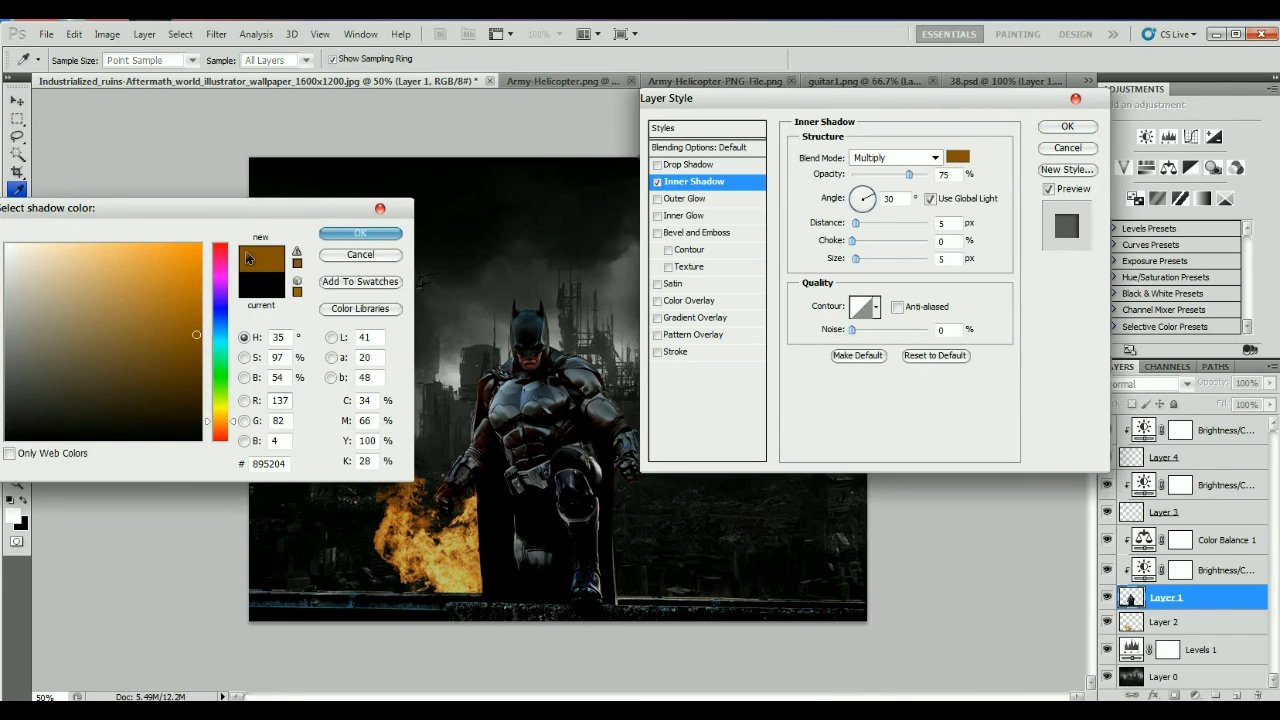
click(352, 236)
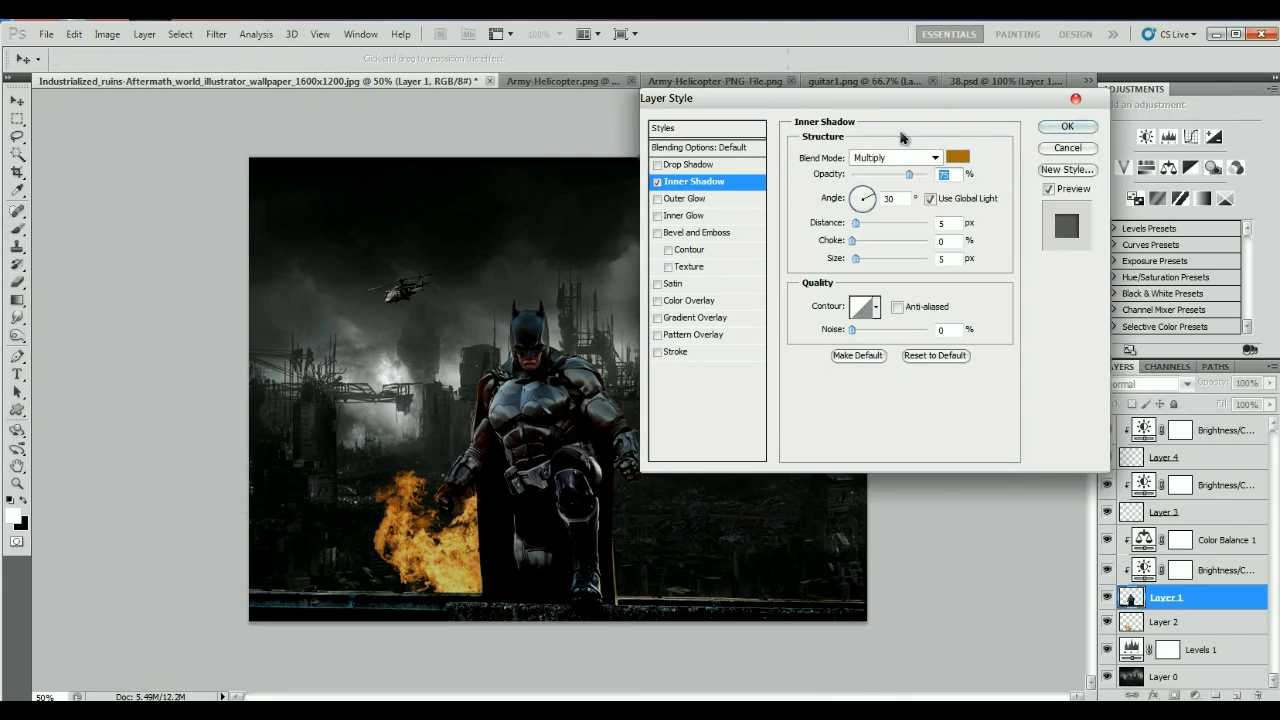
- Set the inner shadow to Color Dodge with angle 169°, distance 23 px, choke 10% and size 16 px, and apply it
click(936, 158)
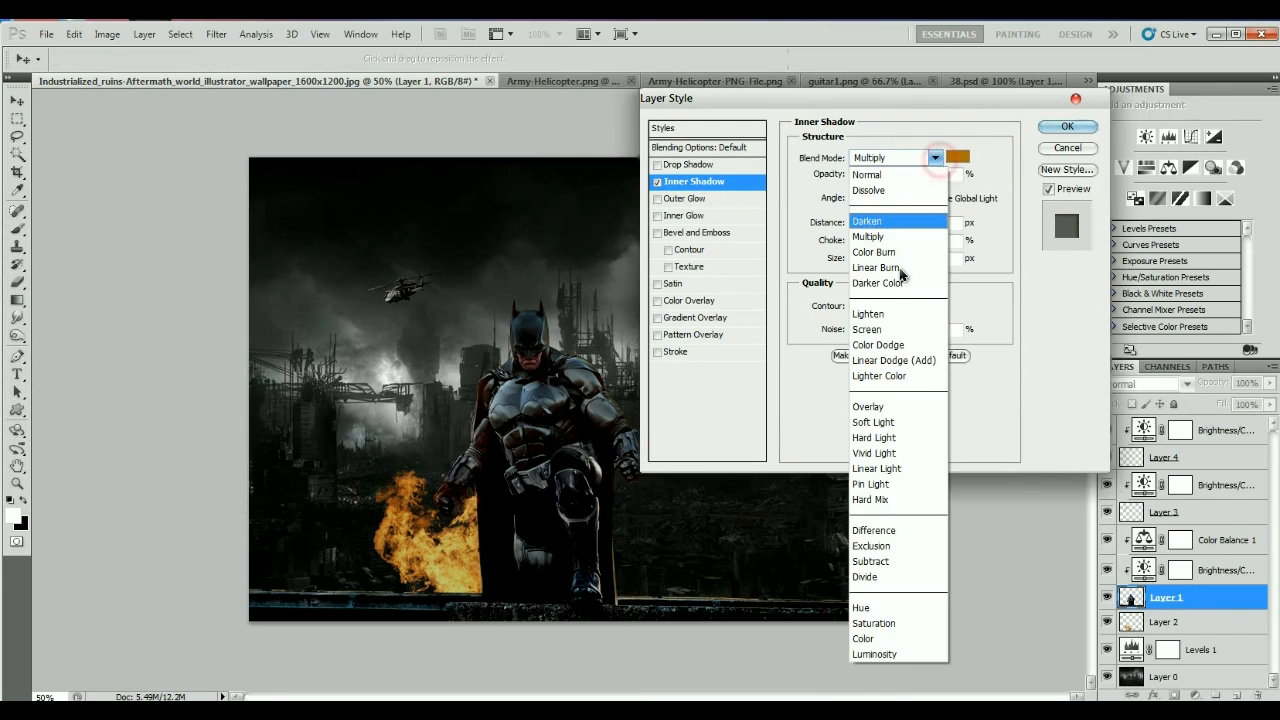
click(902, 346)
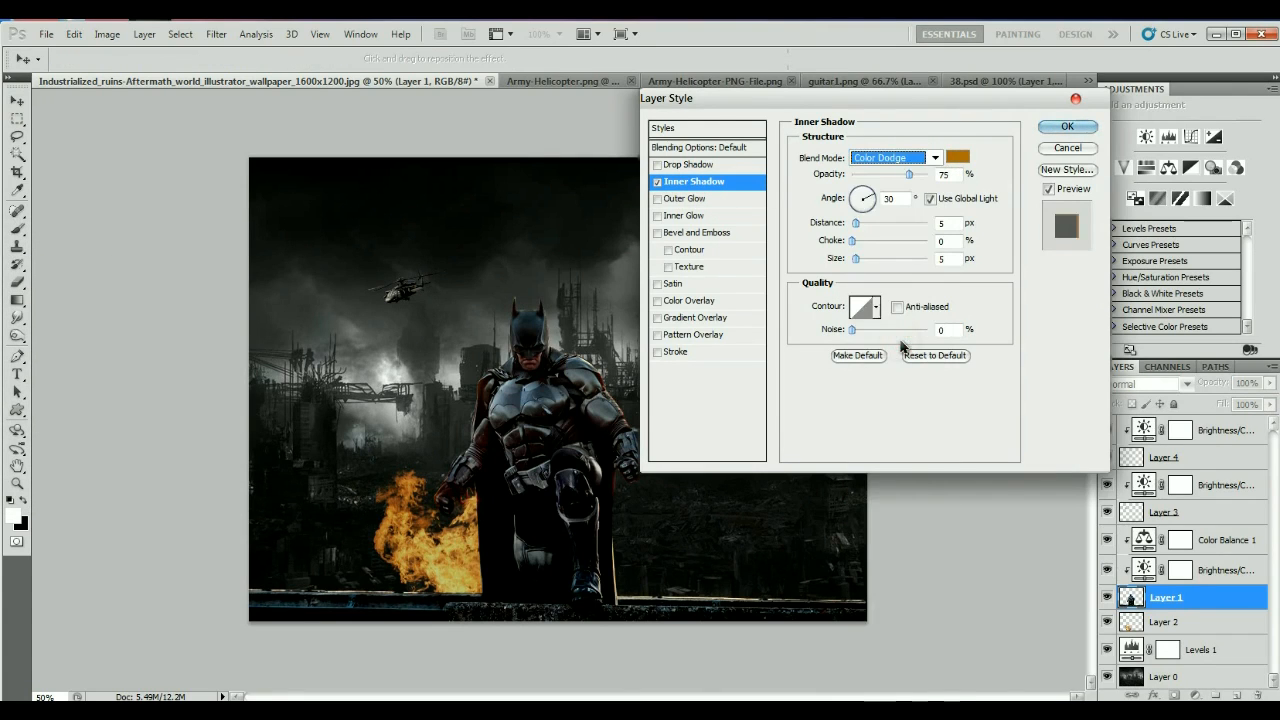
click(855, 200)
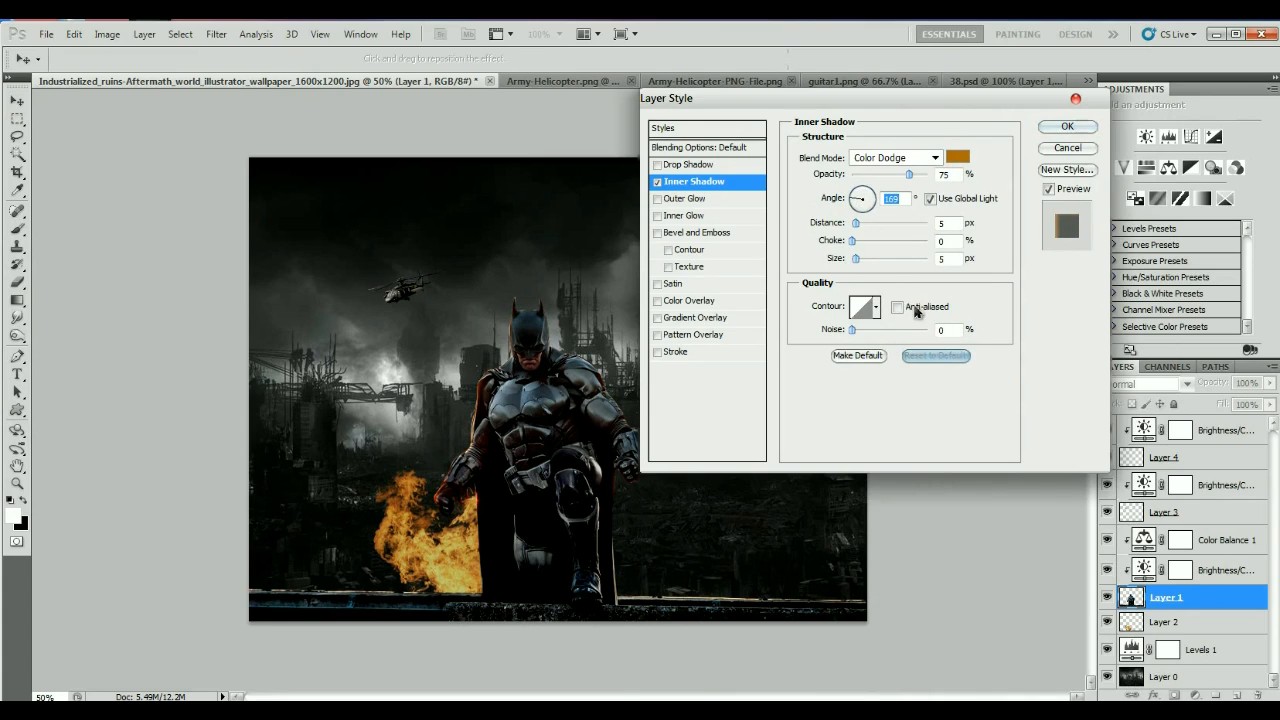
drag(856, 222, 862, 249)
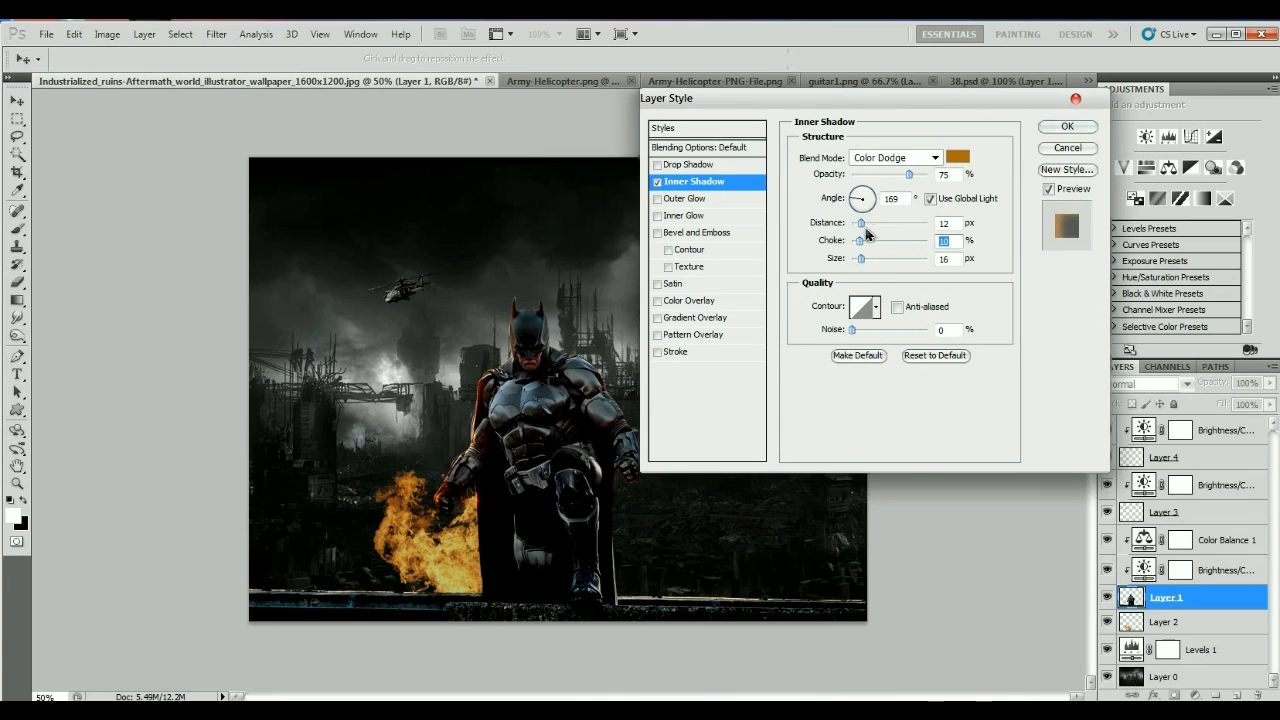
drag(860, 222, 869, 222)
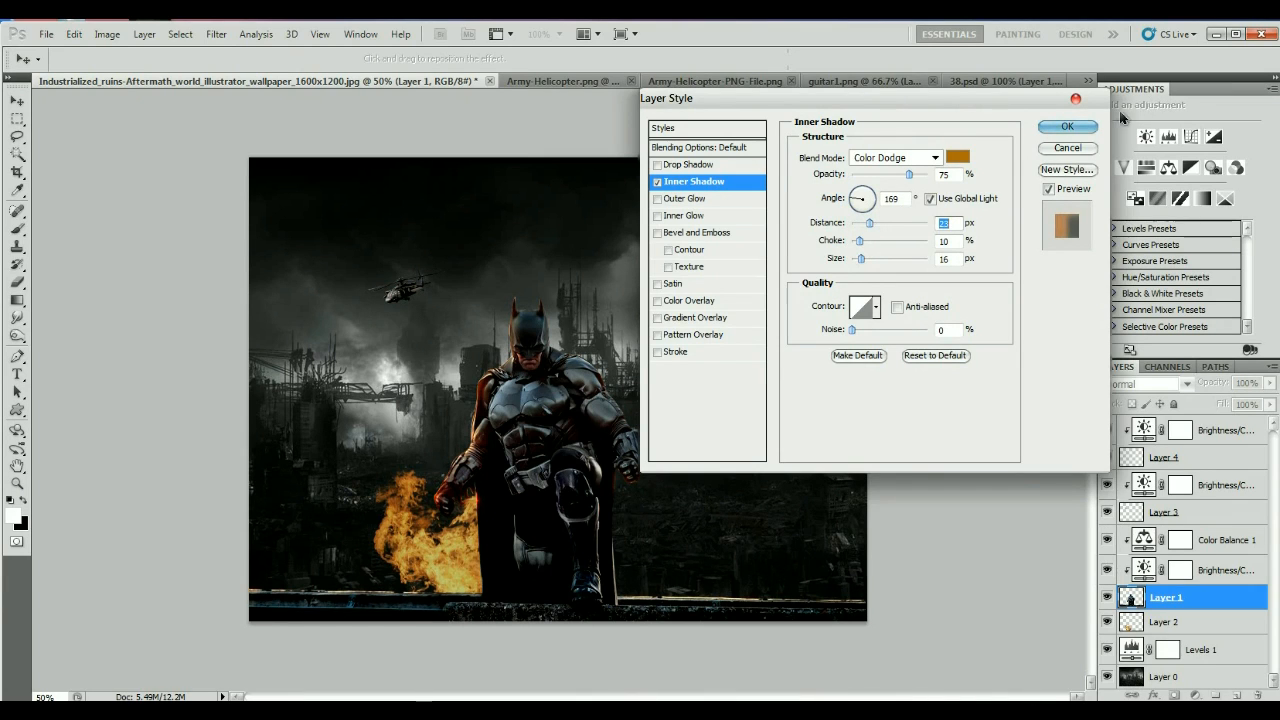
click(1067, 127)
click(946, 325)
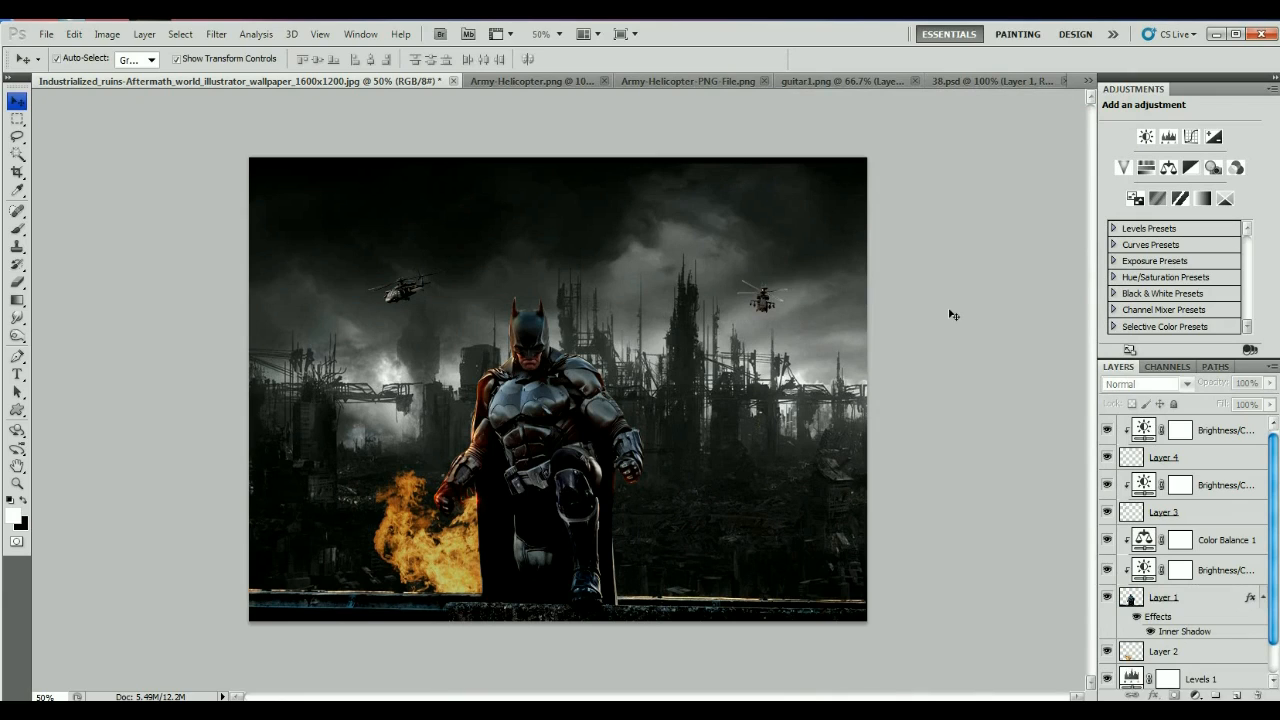
- Create a new layer clipped to Batman's layer, Layer 1, and fill it with 50% Gray at 100% opacity
click(1210, 599)
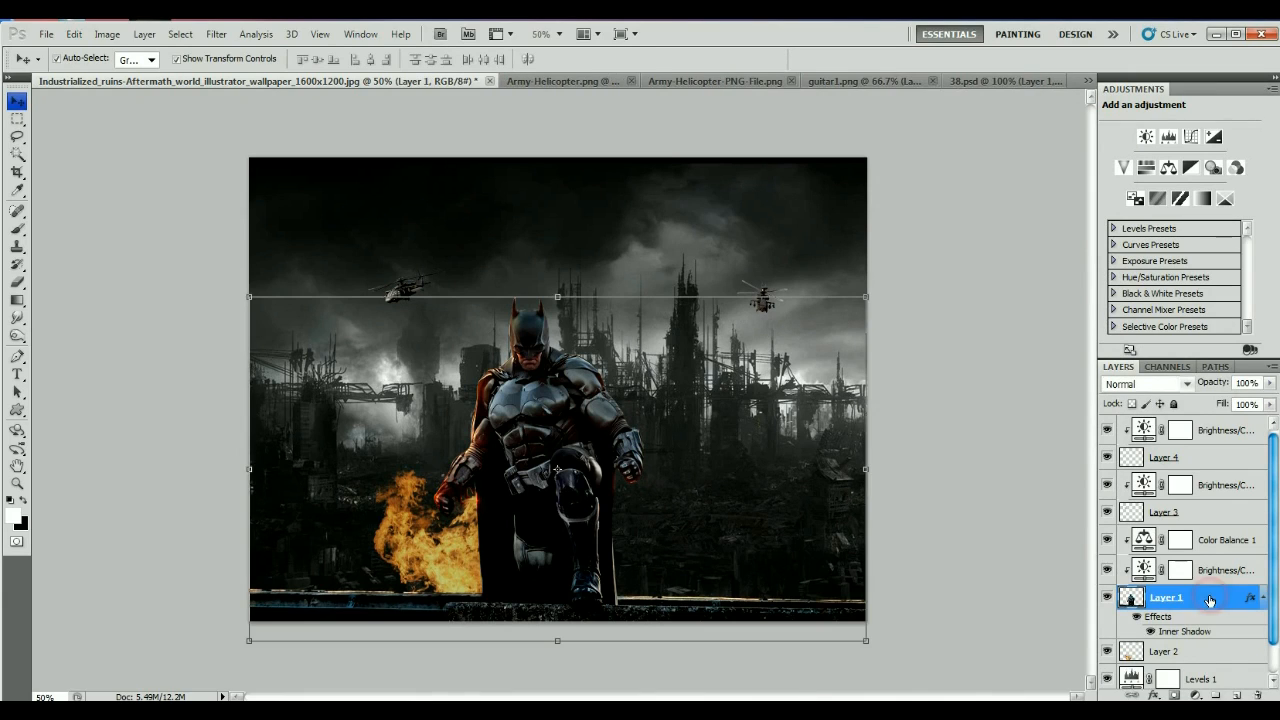
click(1237, 695)
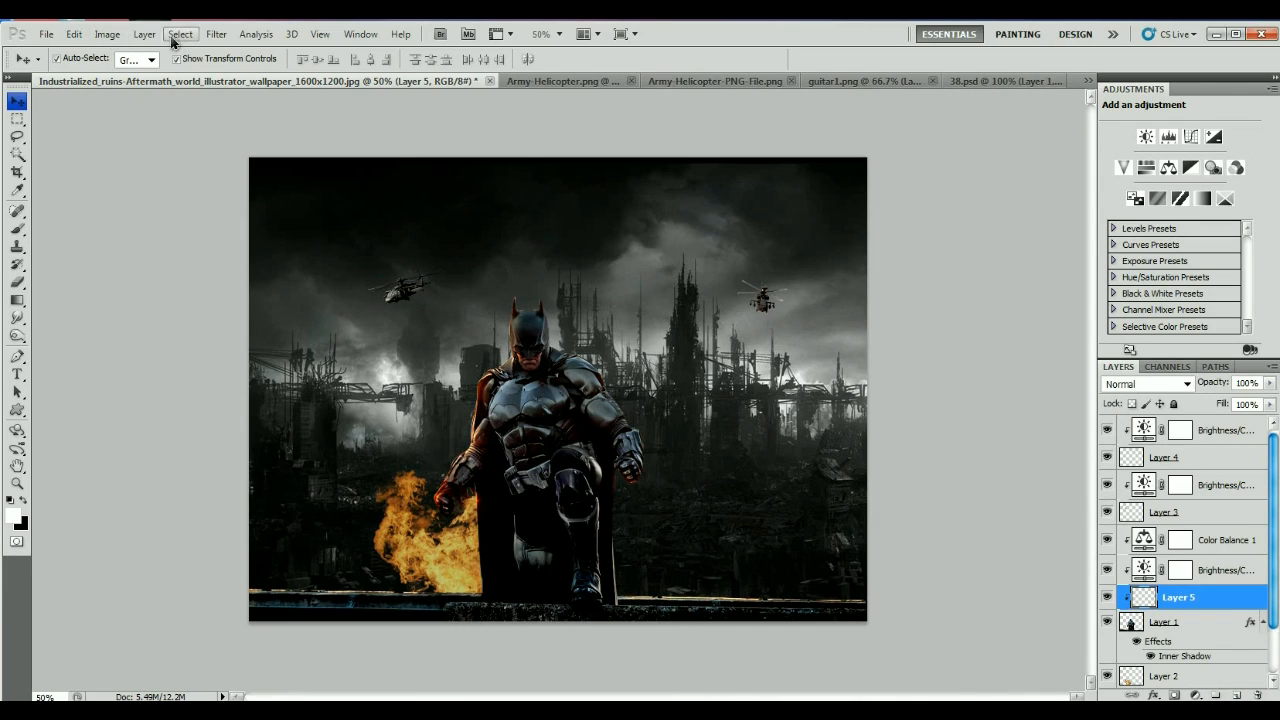
key(shift+F5)
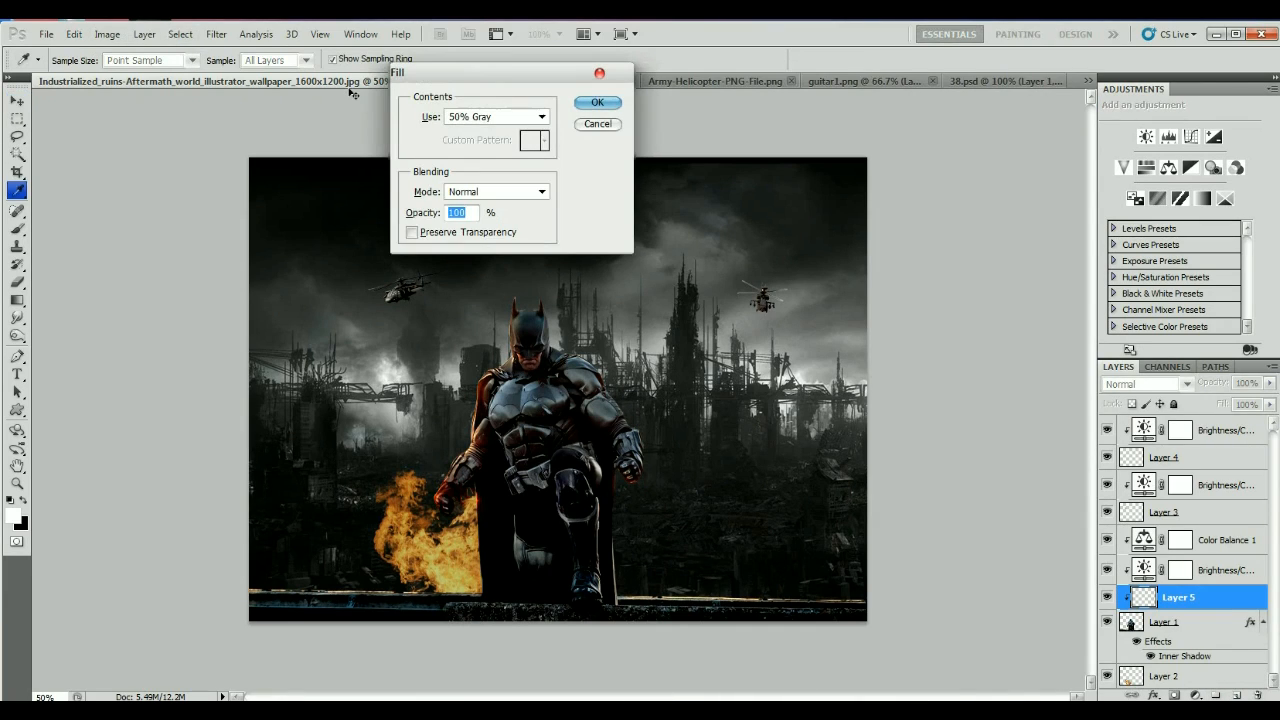
click(584, 106)
key(v)
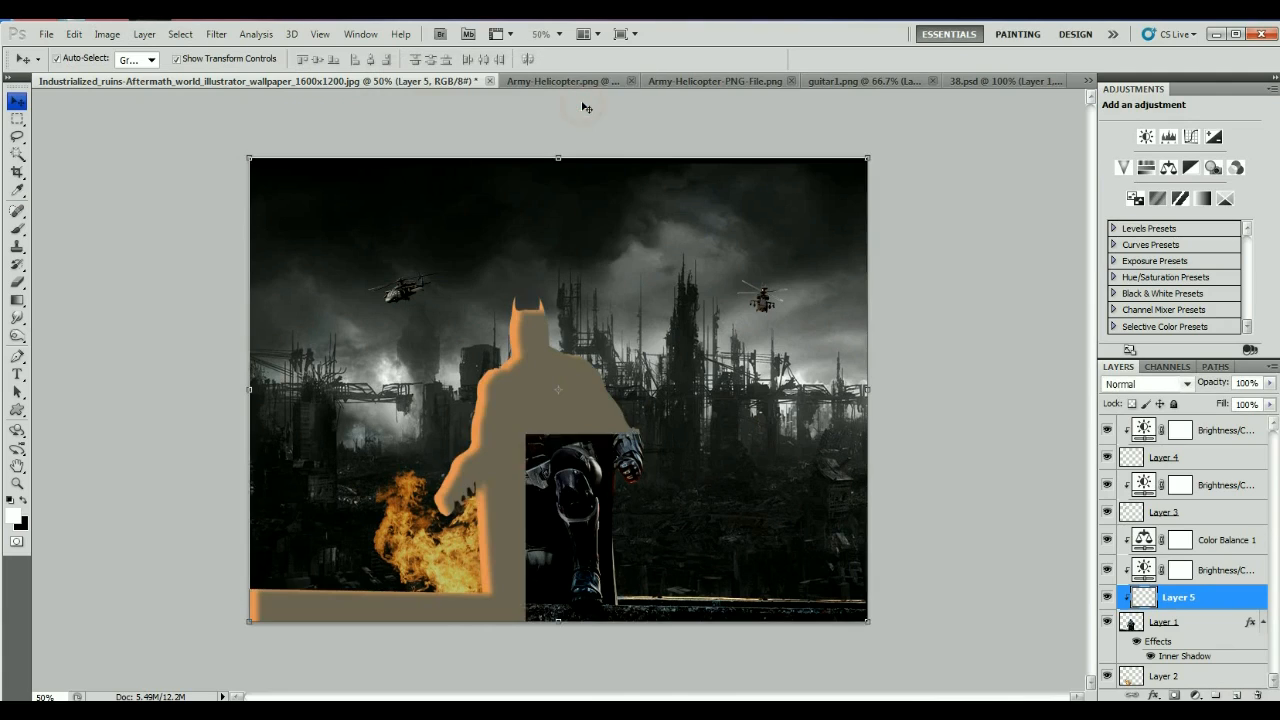
- Try the Multiply and Saturation blend modes on the gray-filled Layer 5
click(1187, 385)
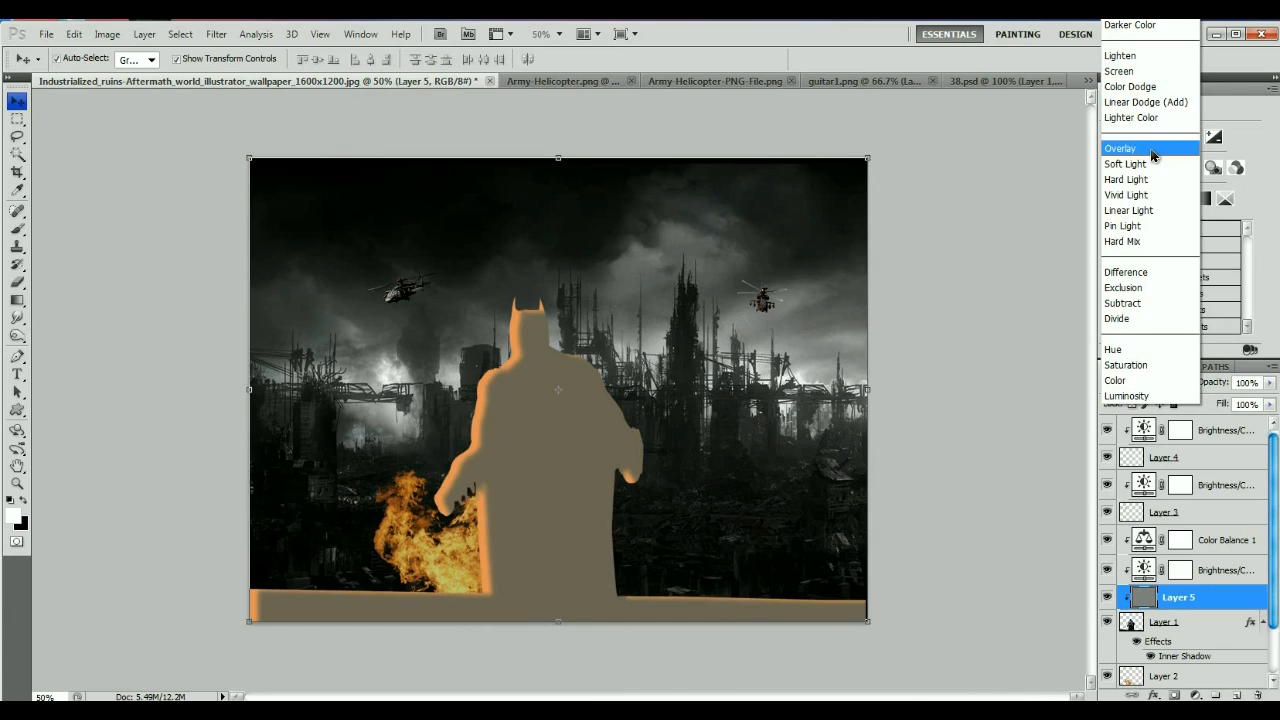
click(1125, 50)
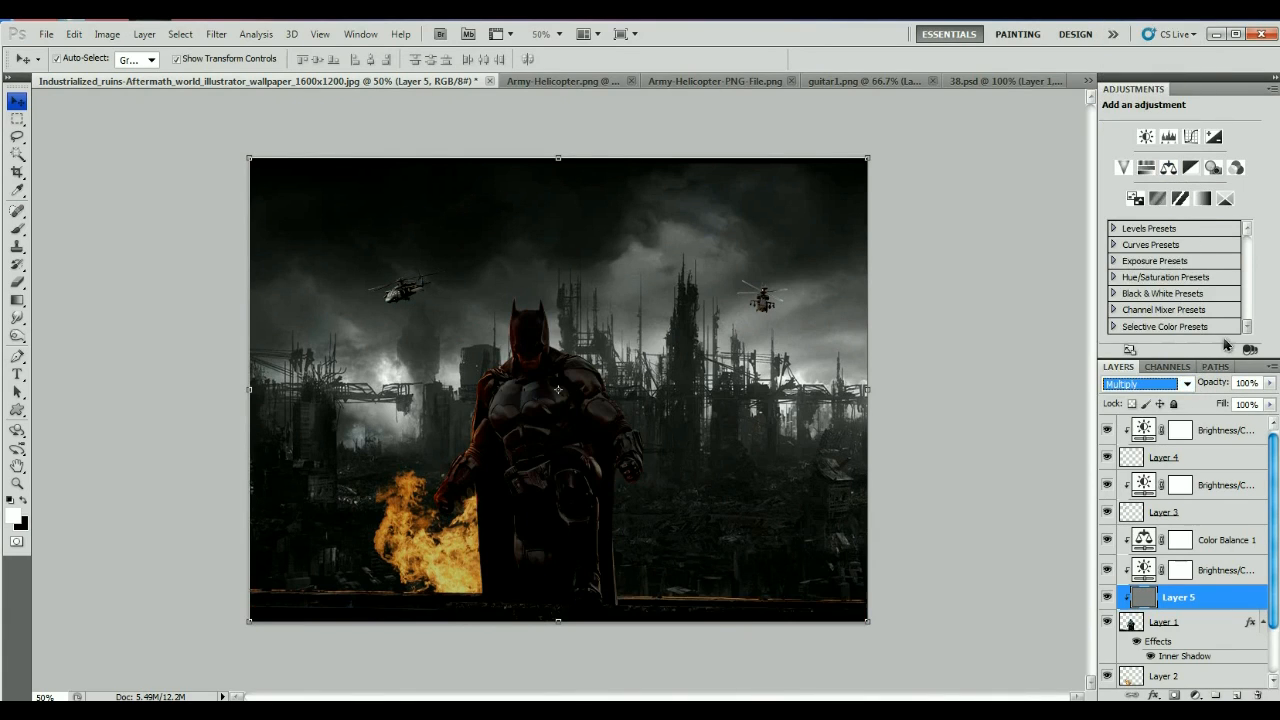
click(1186, 384)
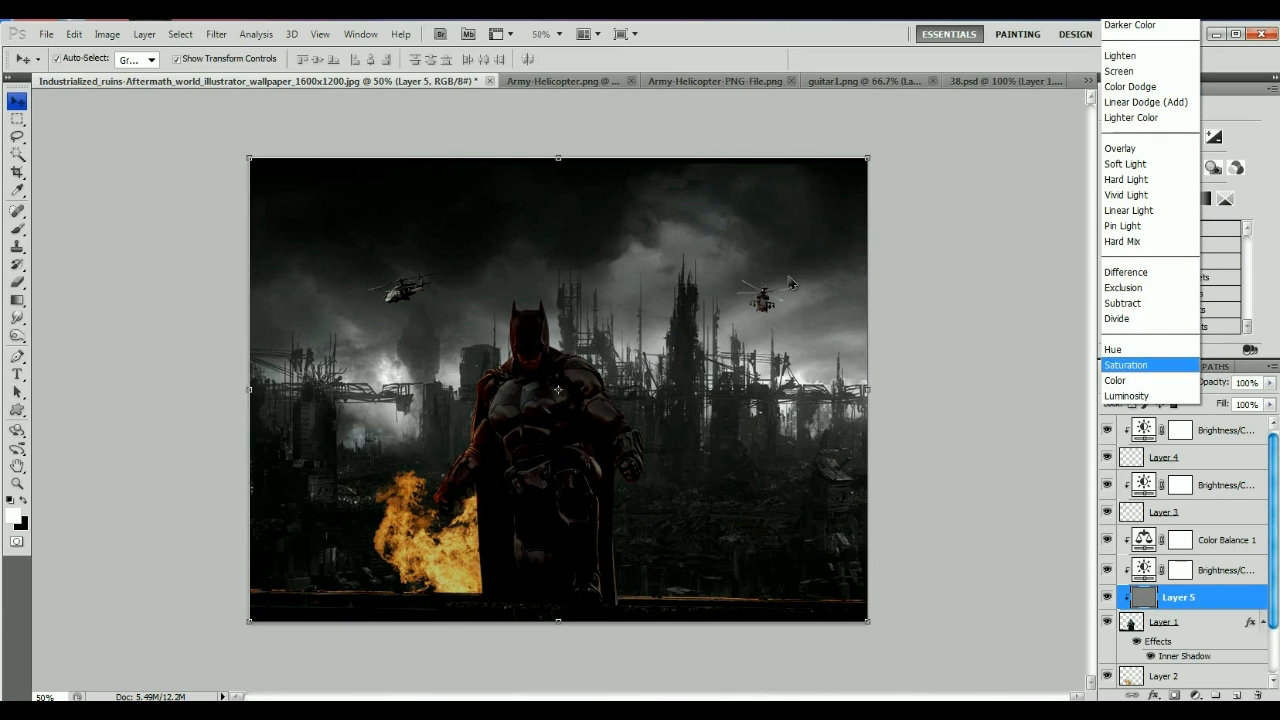
key(Return)
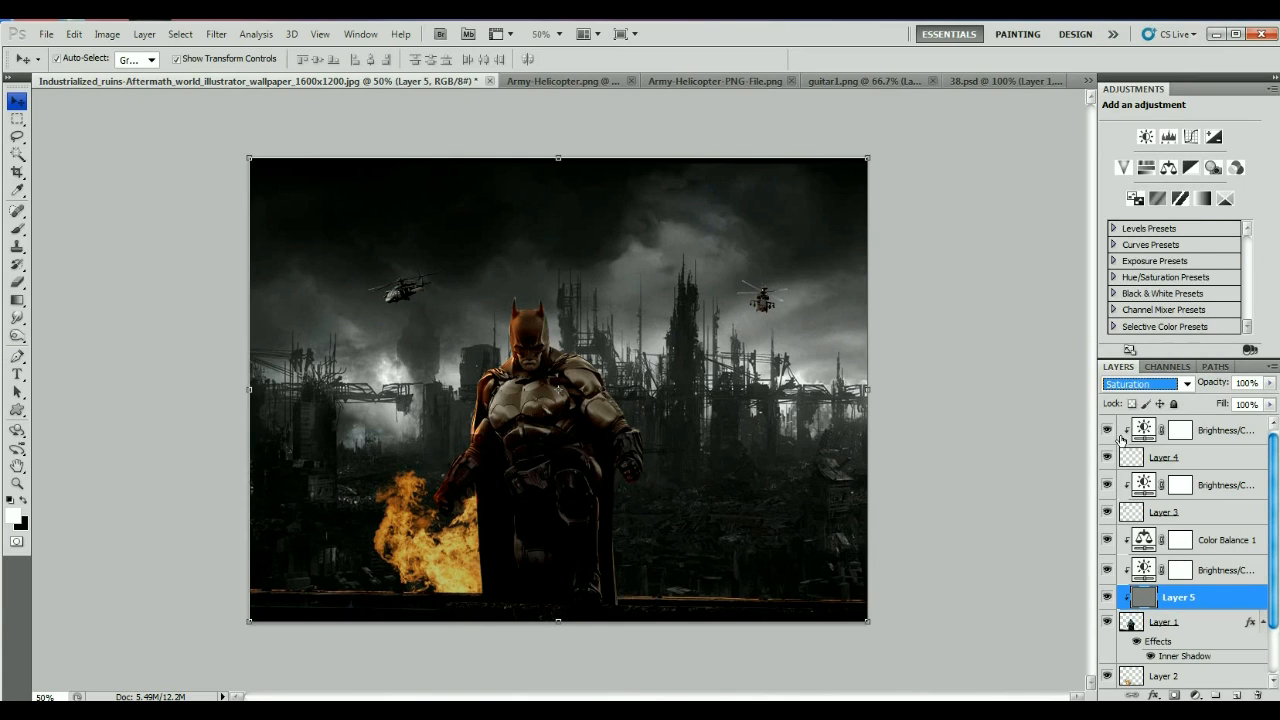
- Set the blend mode of the gray-filled Layer 5 to Overlay
click(1186, 386)
click(1152, 150)
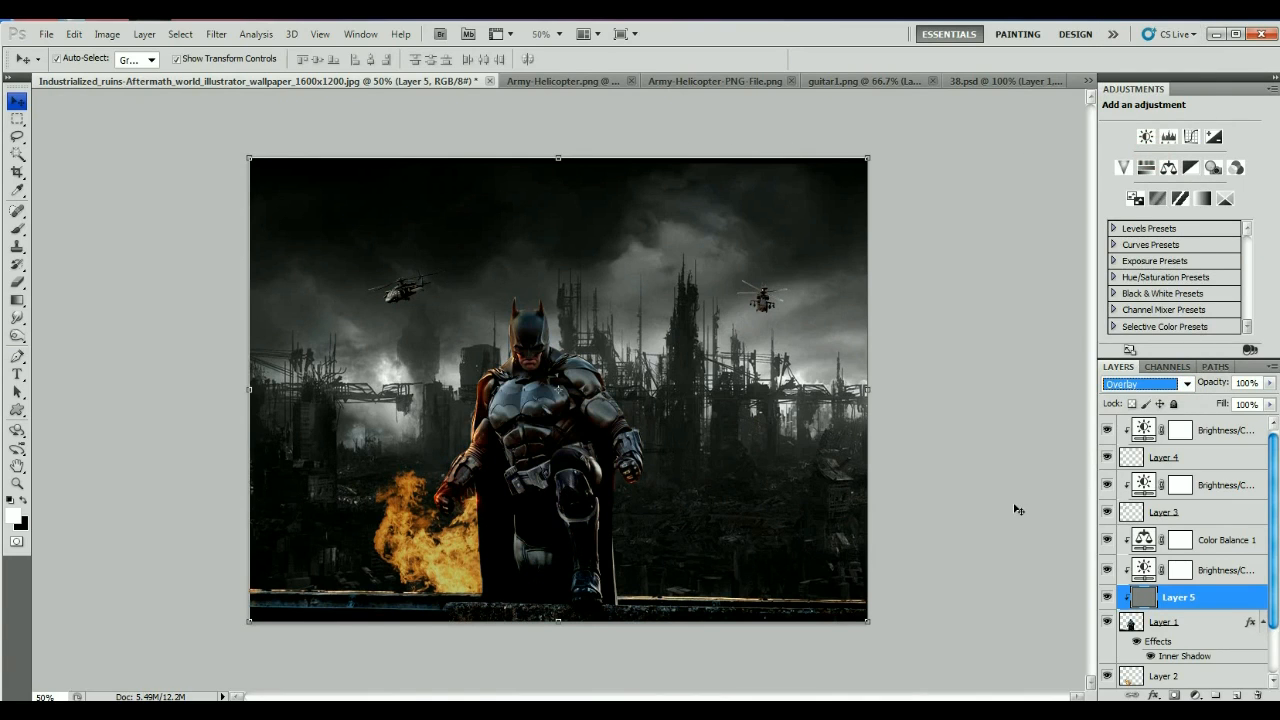
click(1018, 510)
- Brighten the highlights on Batman's head, chest and abdomen on Layer 5 with the Dodge tool at Midtones range and 23% exposure
click(18, 336)
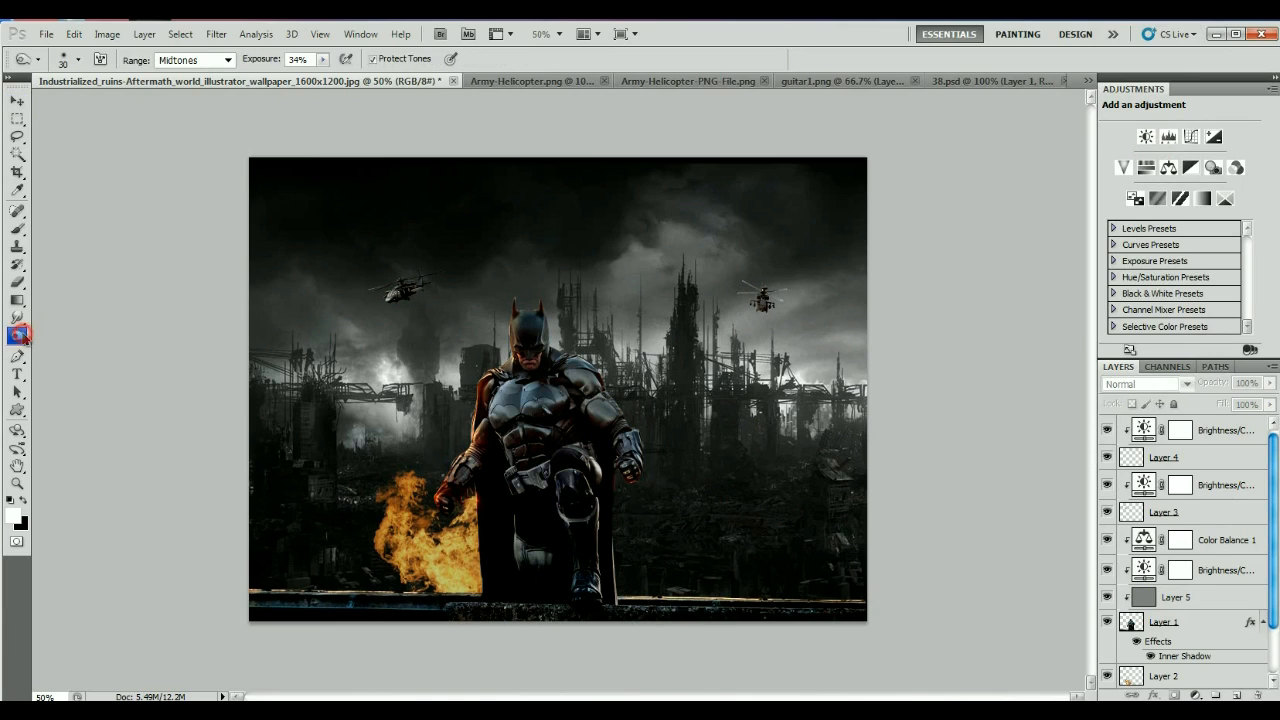
click(17, 336)
click(57, 341)
key(ctrl+1)
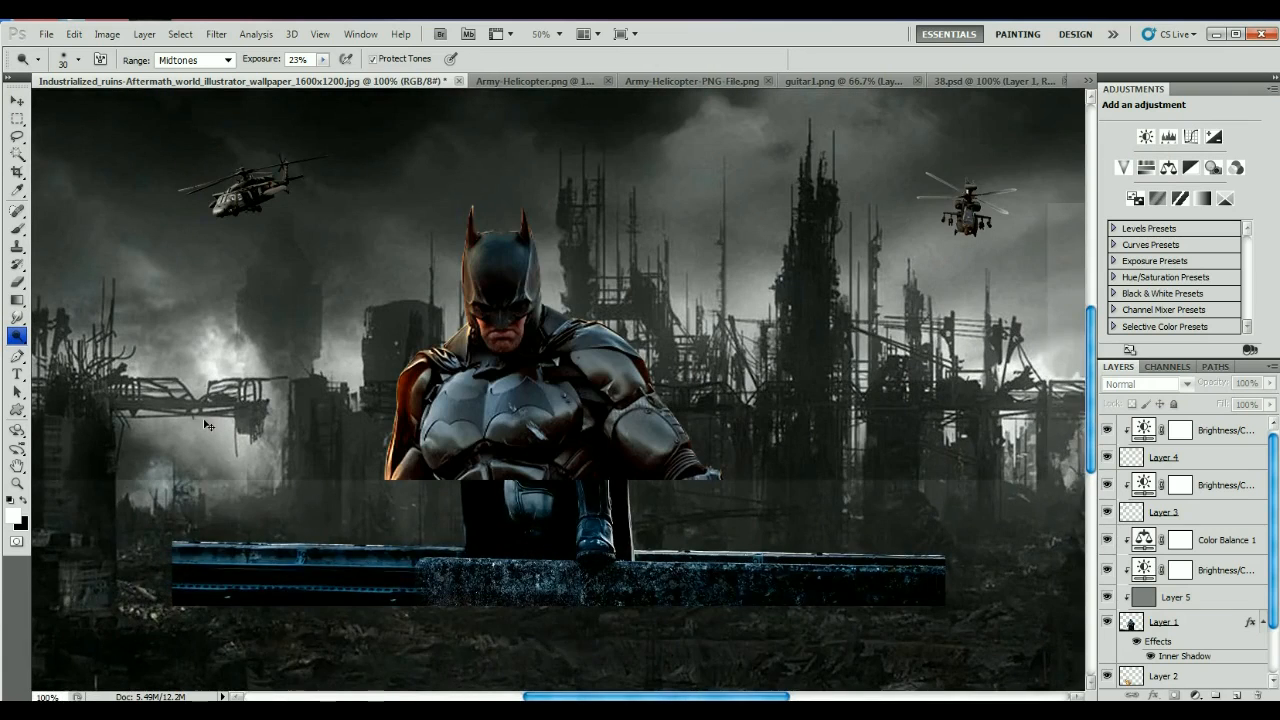
click(1182, 598)
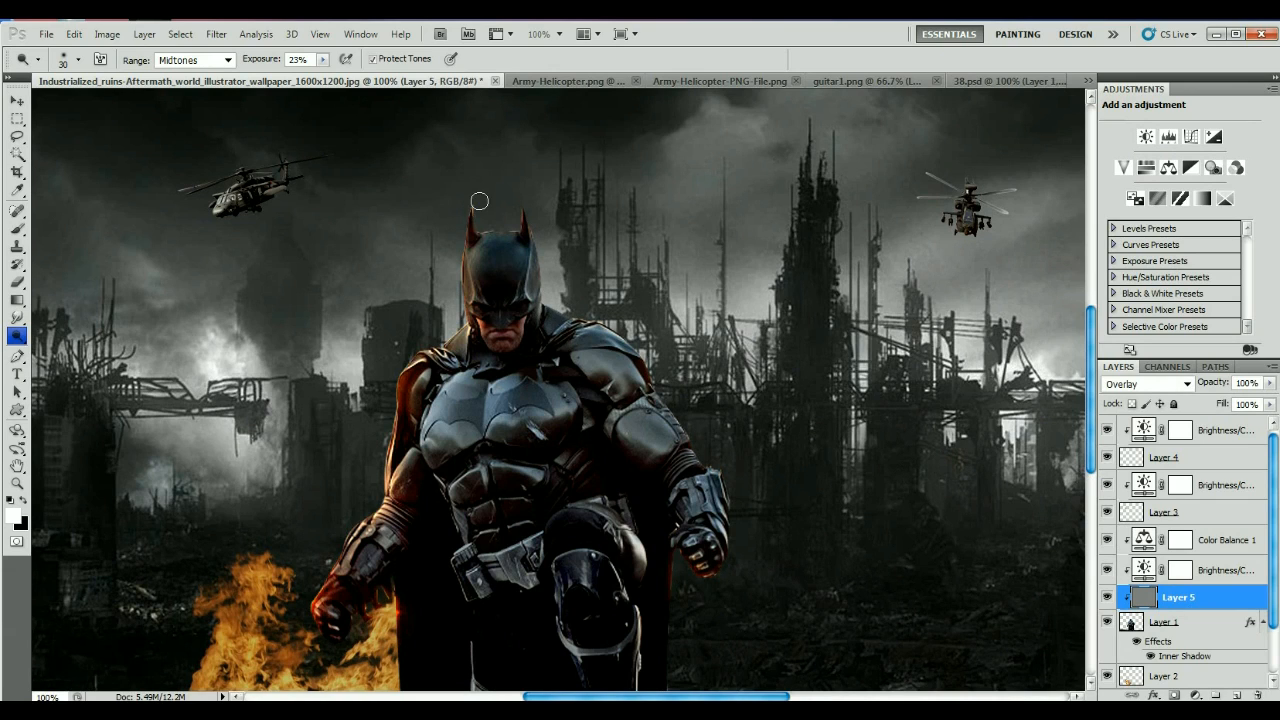
mouse_move(471, 232)
mouse_down()
mouse_move(459, 299)
mouse_move(461, 259)
mouse_move(475, 354)
mouse_move(462, 334)
mouse_move(384, 366)
mouse_move(424, 362)
mouse_move(374, 490)
mouse_move(484, 448)
mouse_up()
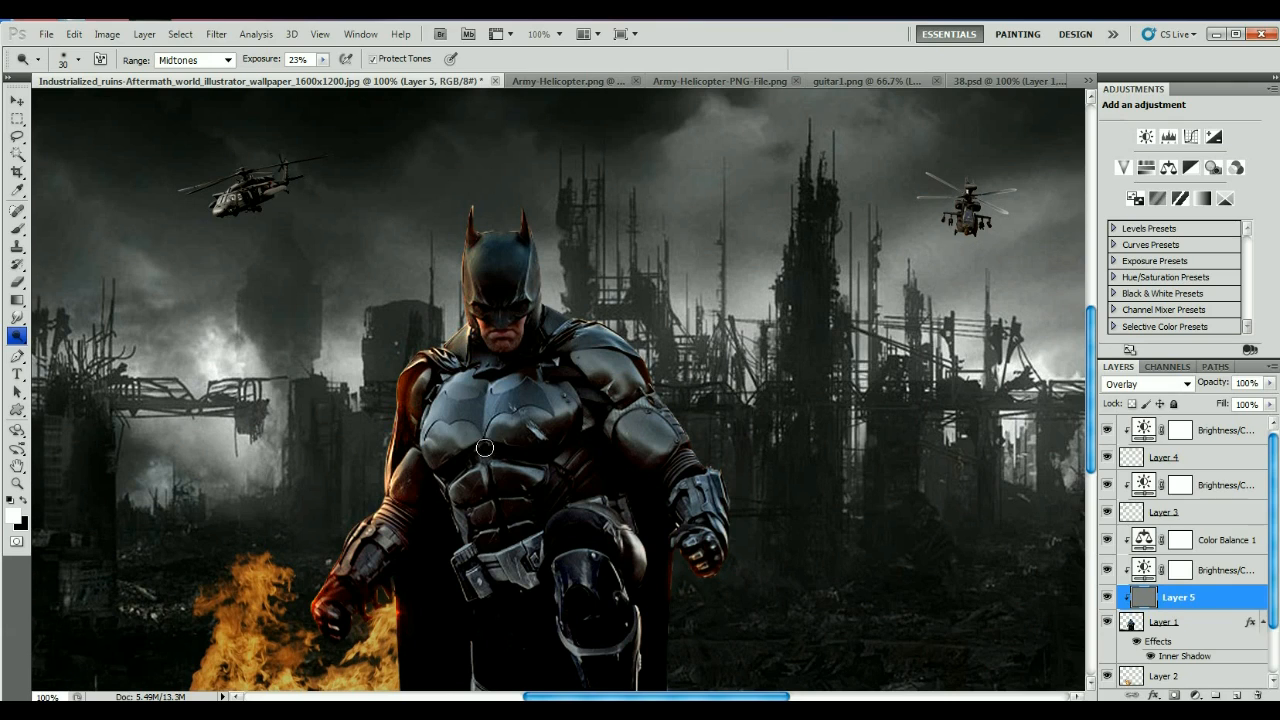
drag(447, 399, 457, 478)
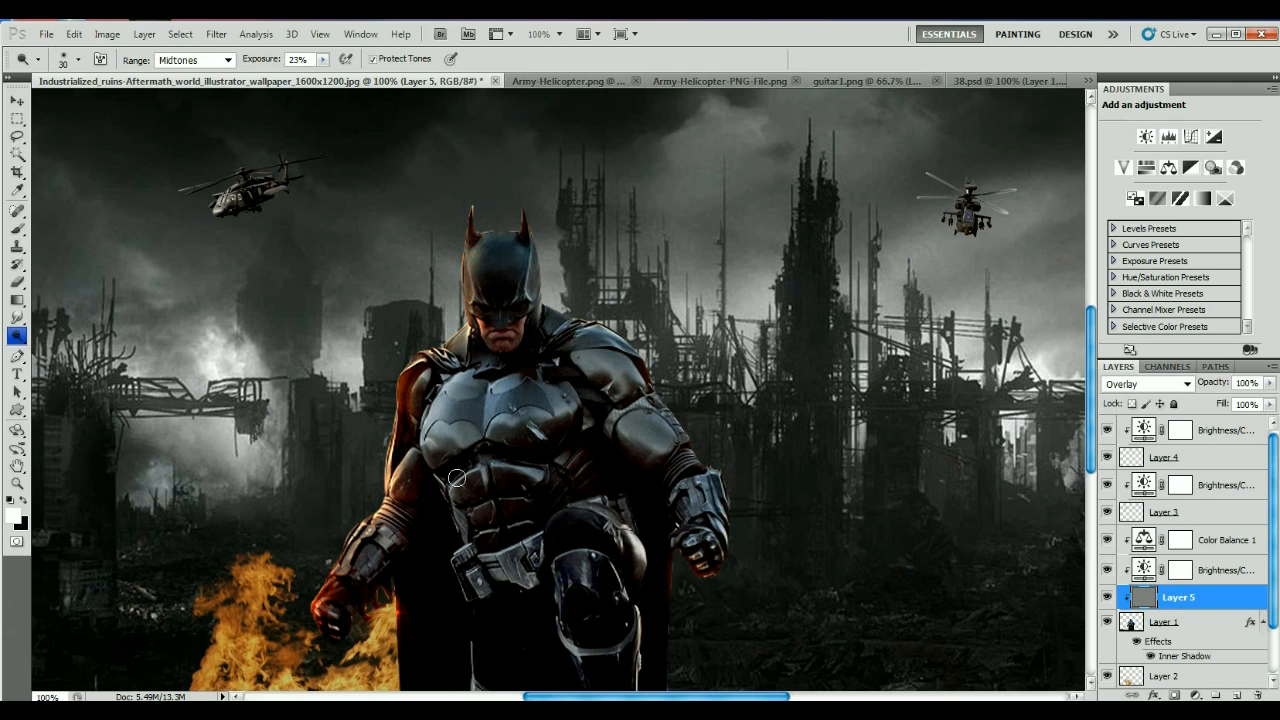
mouse_move(494, 387)
mouse_down()
mouse_move(496, 452)
mouse_move(493, 439)
mouse_move(523, 448)
mouse_move(510, 433)
mouse_move(559, 440)
mouse_up()
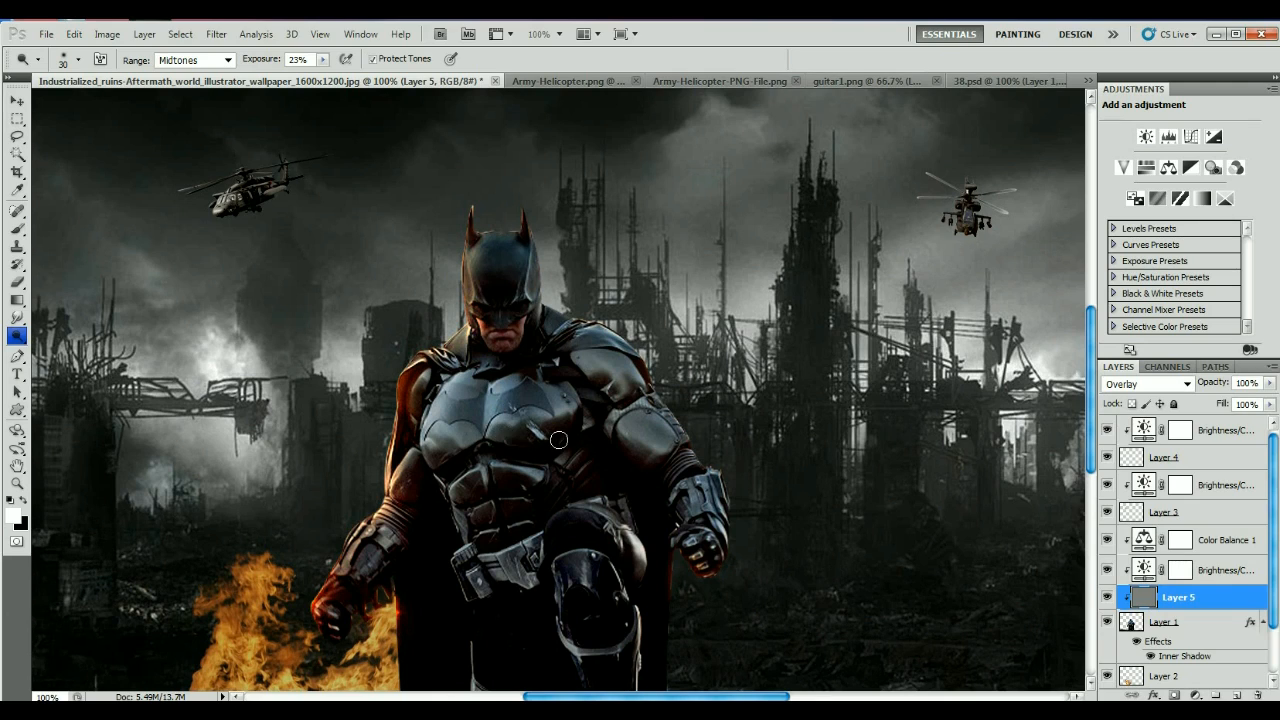
click(508, 443)
mouse_move(483, 439)
mouse_down()
mouse_move(441, 488)
mouse_move(483, 472)
mouse_move(491, 515)
mouse_move(479, 482)
mouse_move(482, 498)
mouse_move(497, 468)
mouse_move(497, 492)
mouse_move(497, 470)
mouse_move(526, 478)
mouse_up()
- Dodge the highlights on Layer 5 along Batman's arm beside the fire, his raised thigh, far shoulder, belt and lower leg
mouse_move(412, 461)
mouse_down()
mouse_move(397, 503)
mouse_move(419, 405)
mouse_move(389, 524)
mouse_move(393, 503)
mouse_move(327, 590)
mouse_up()
mouse_move(575, 506)
mouse_down()
mouse_move(560, 522)
mouse_move(596, 502)
mouse_up()
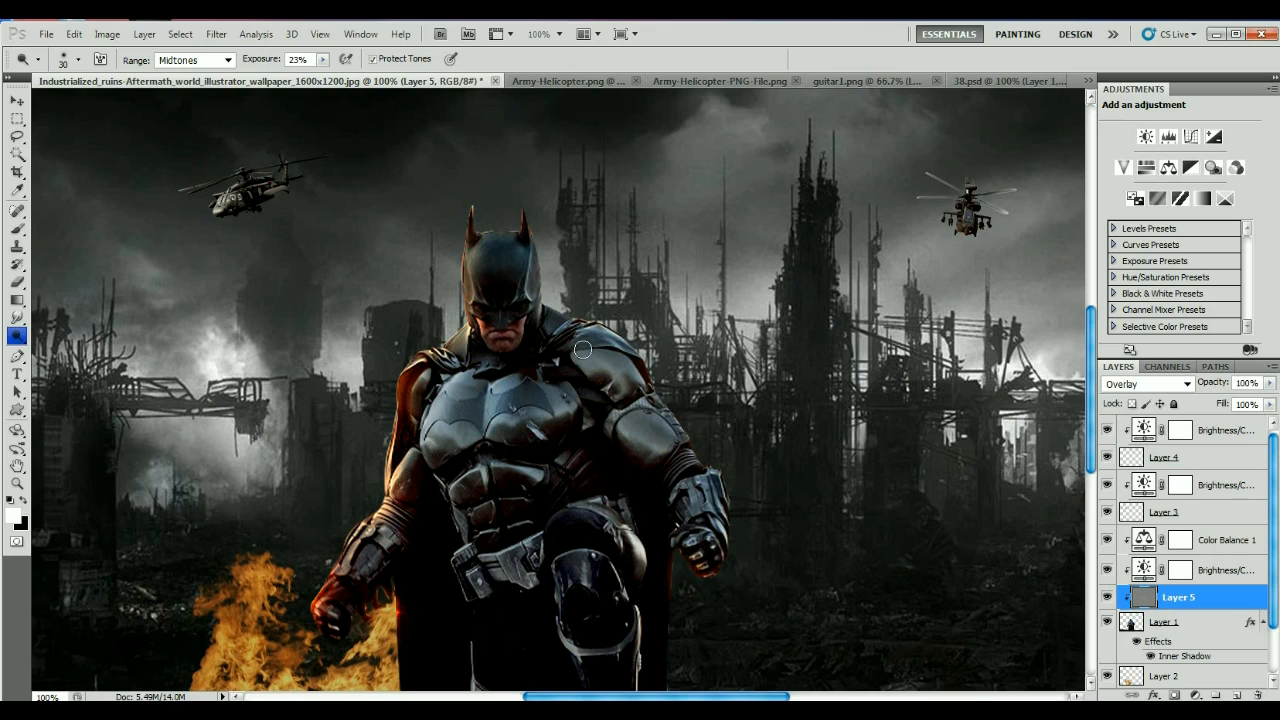
drag(612, 408, 622, 404)
scroll(500, 420, down, 5)
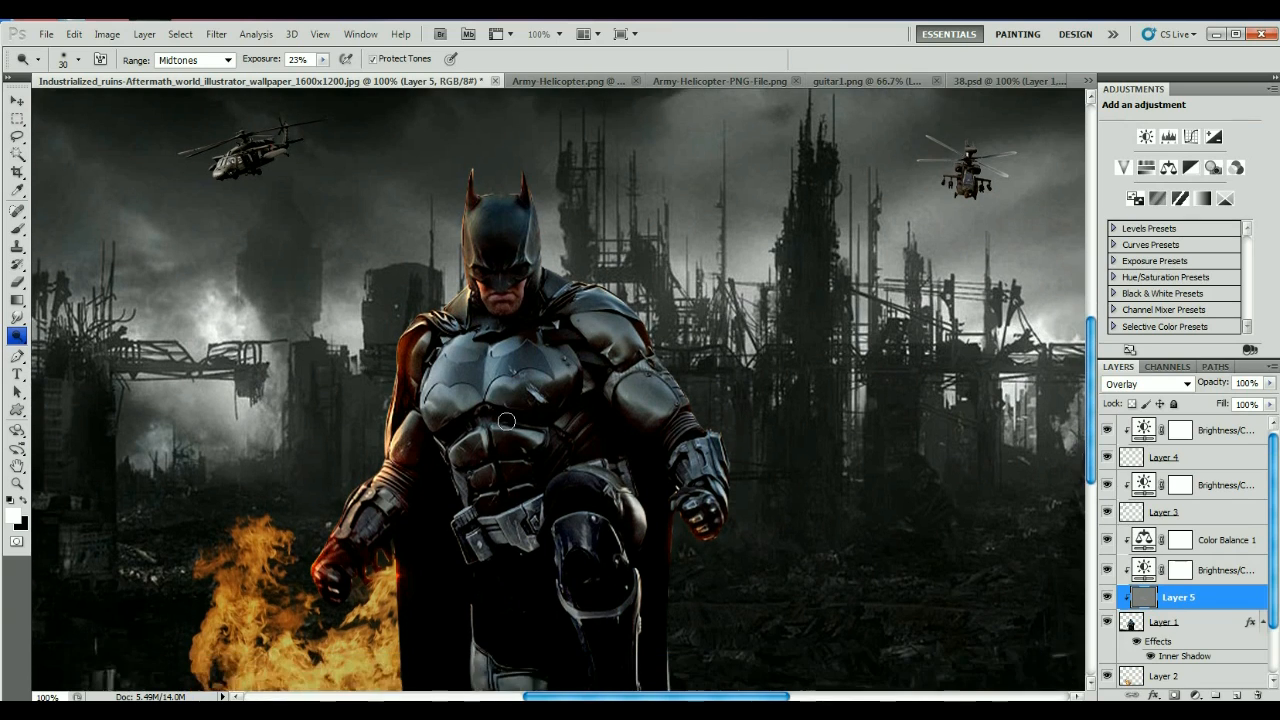
drag(481, 497, 499, 612)
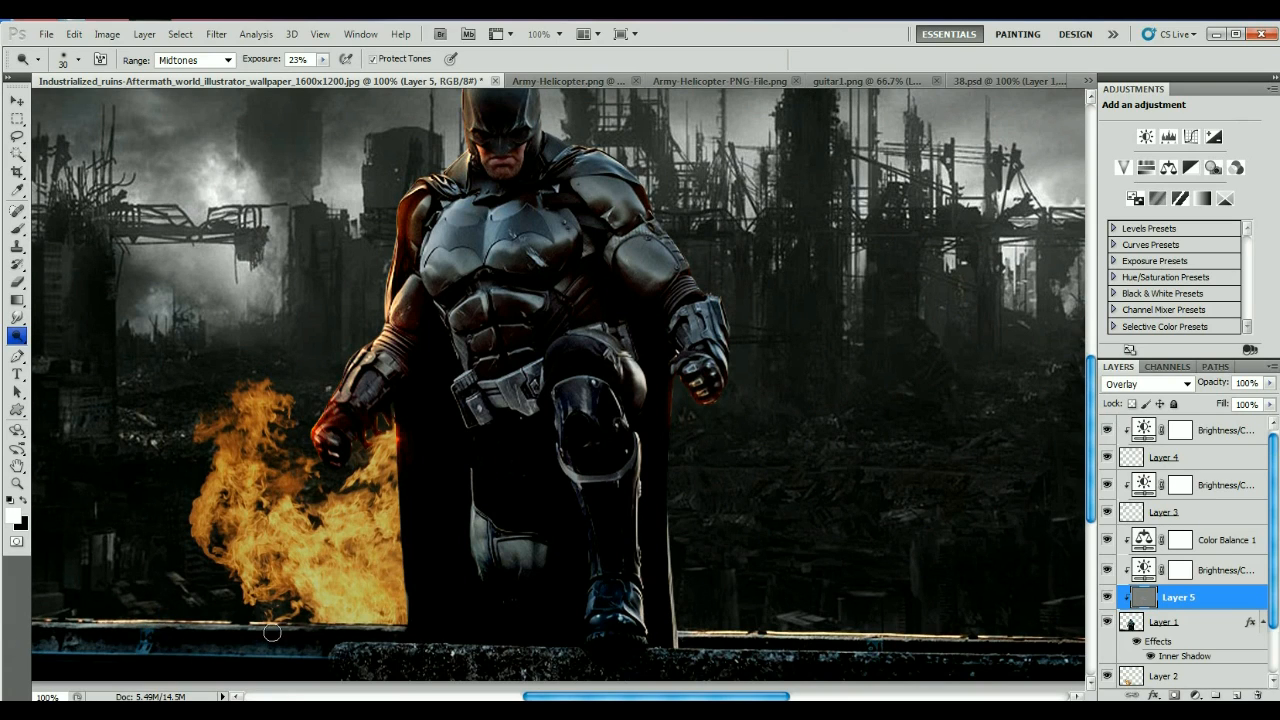
- Dodge the highlights on Layer 5 at Batman's cowl ear and along the shoulder and arm away from the fire
scroll(428, 595, up, 5)
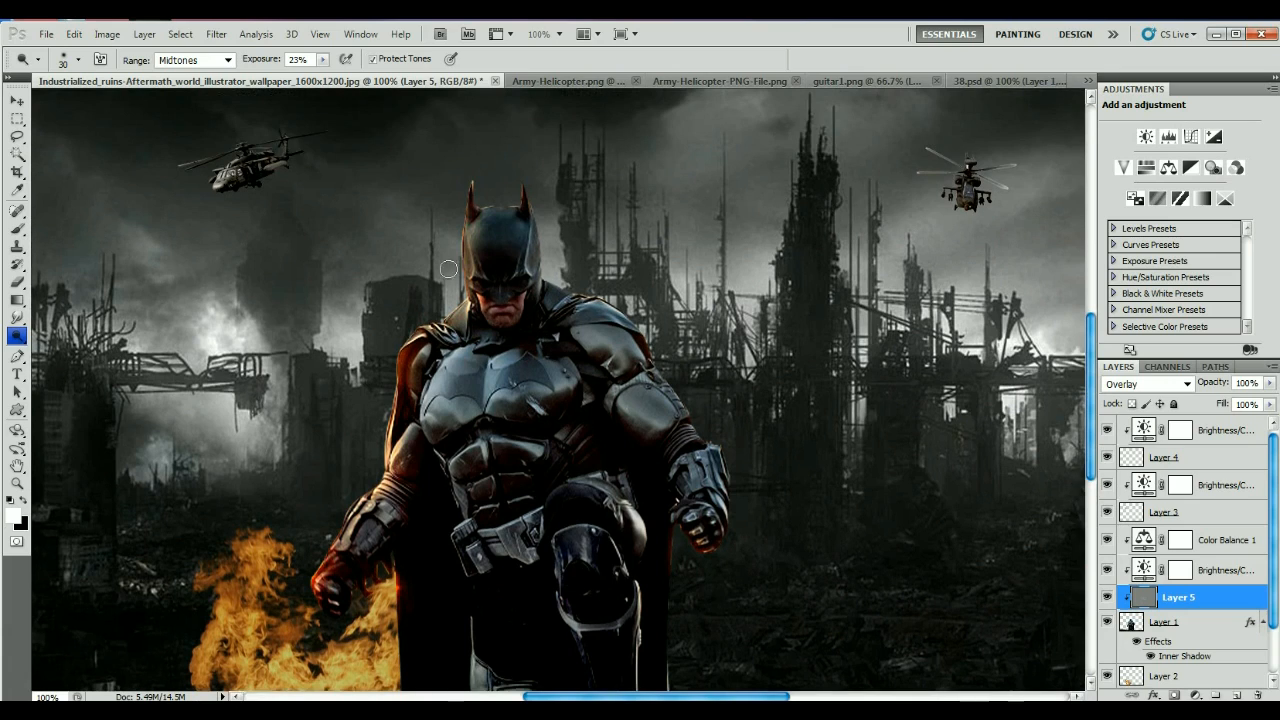
drag(530, 203, 521, 194)
click(652, 352)
drag(608, 382, 688, 500)
scroll(640, 560, down, 2)
scroll(630, 630, down, 1)
scroll(628, 634, down, 1)
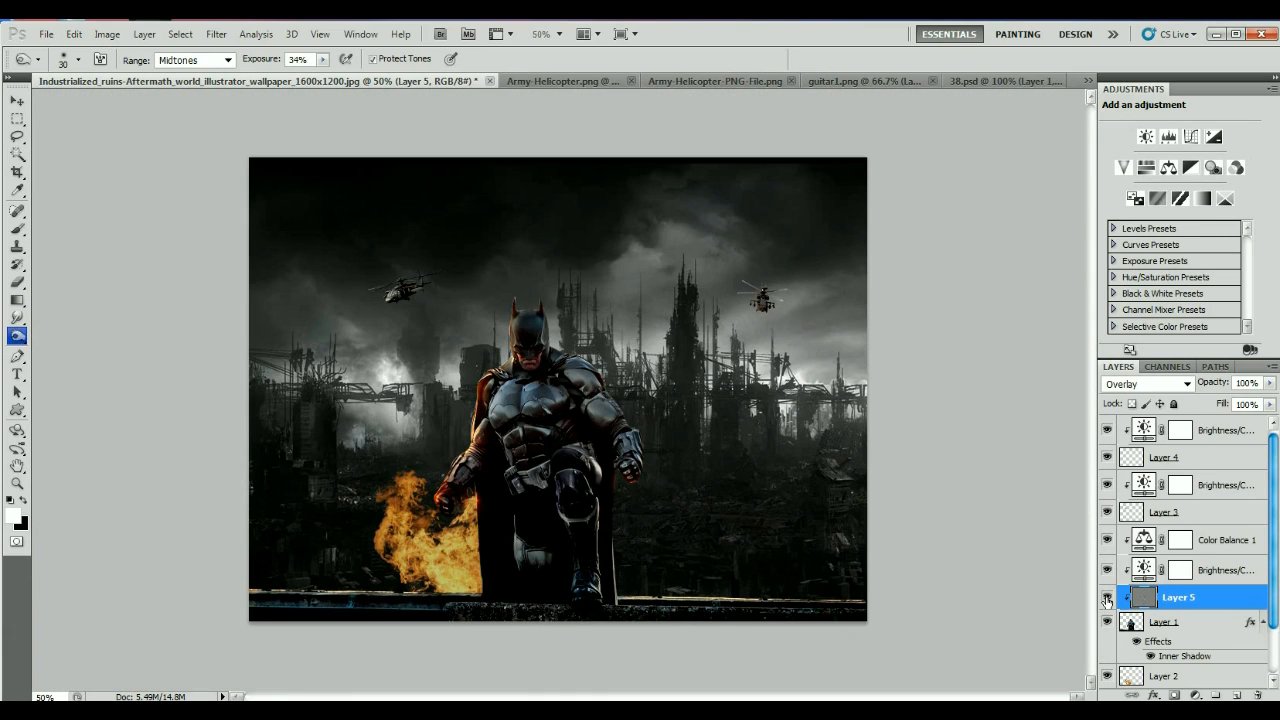
- Toggle the visibility of Layer 5 to compare the figure with and without the dodge-and-burn shading
click(1106, 598)
click(1106, 598)
click(1106, 598)
click(1106, 598)
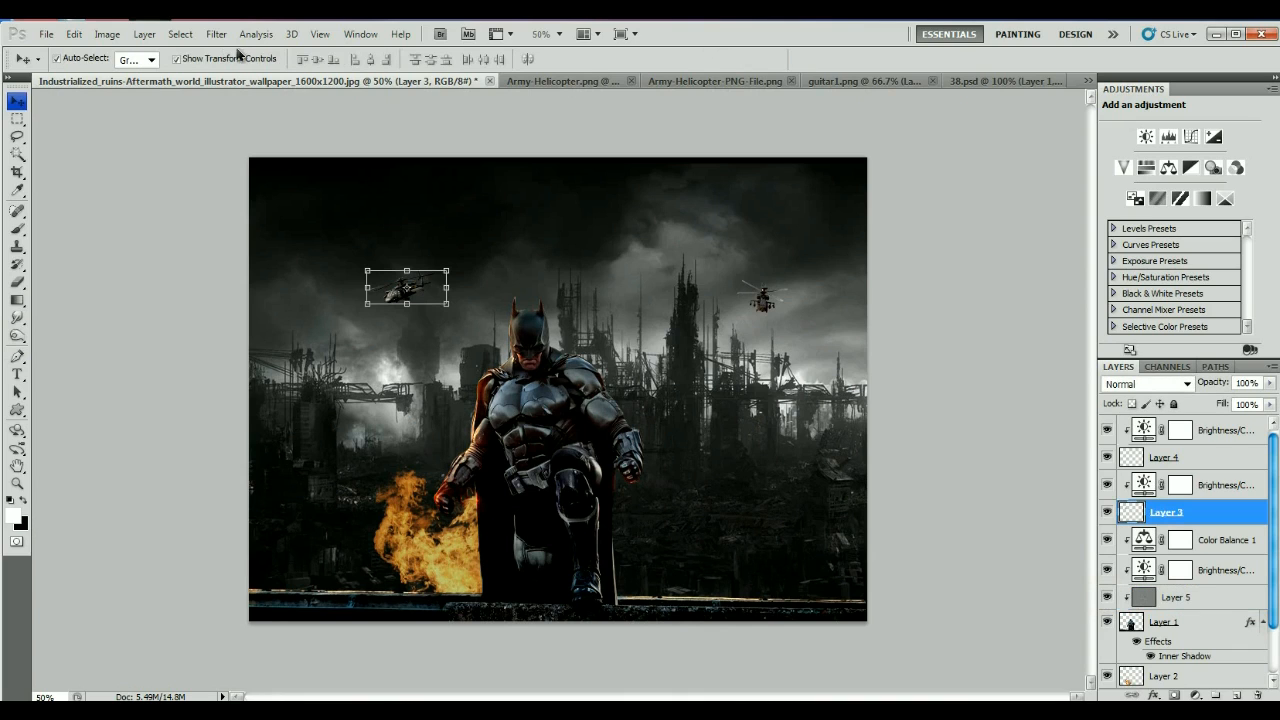
- Apply a Gaussian Blur with a radius of 0.6 pixels to the first helicopter's layer, Layer 3
click(214, 34)
mouse_move(250, 216)
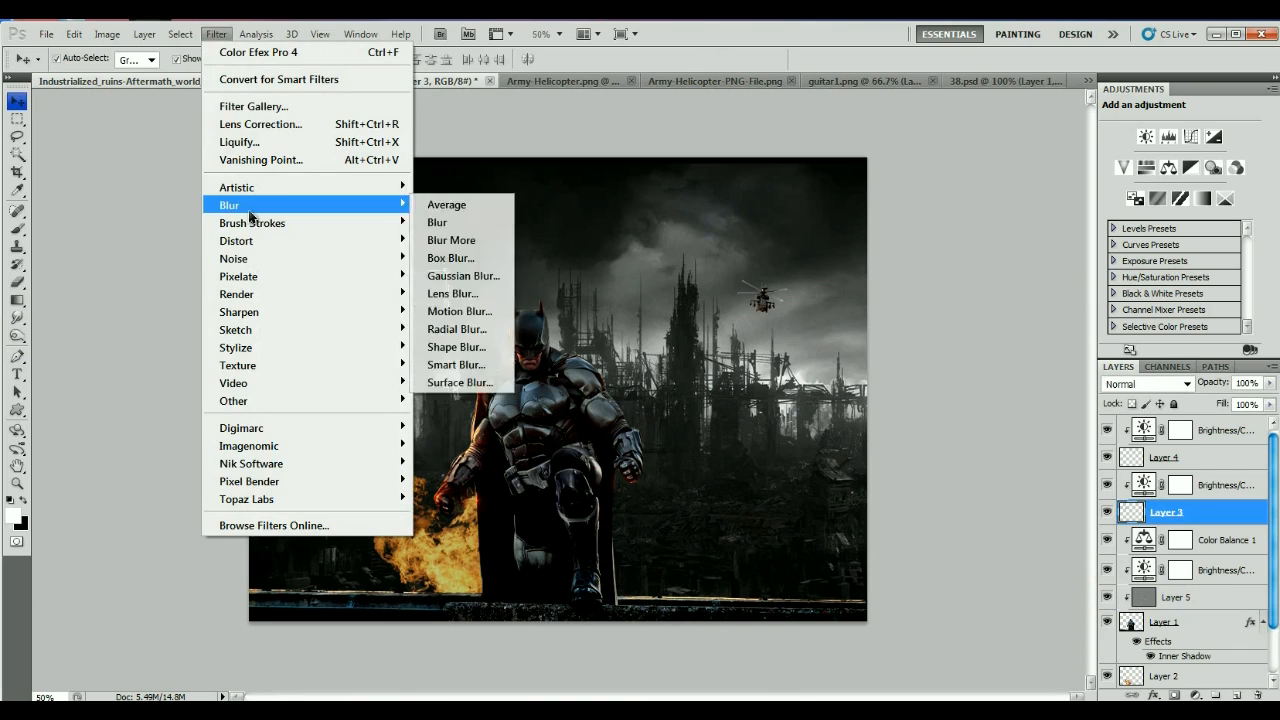
click(463, 276)
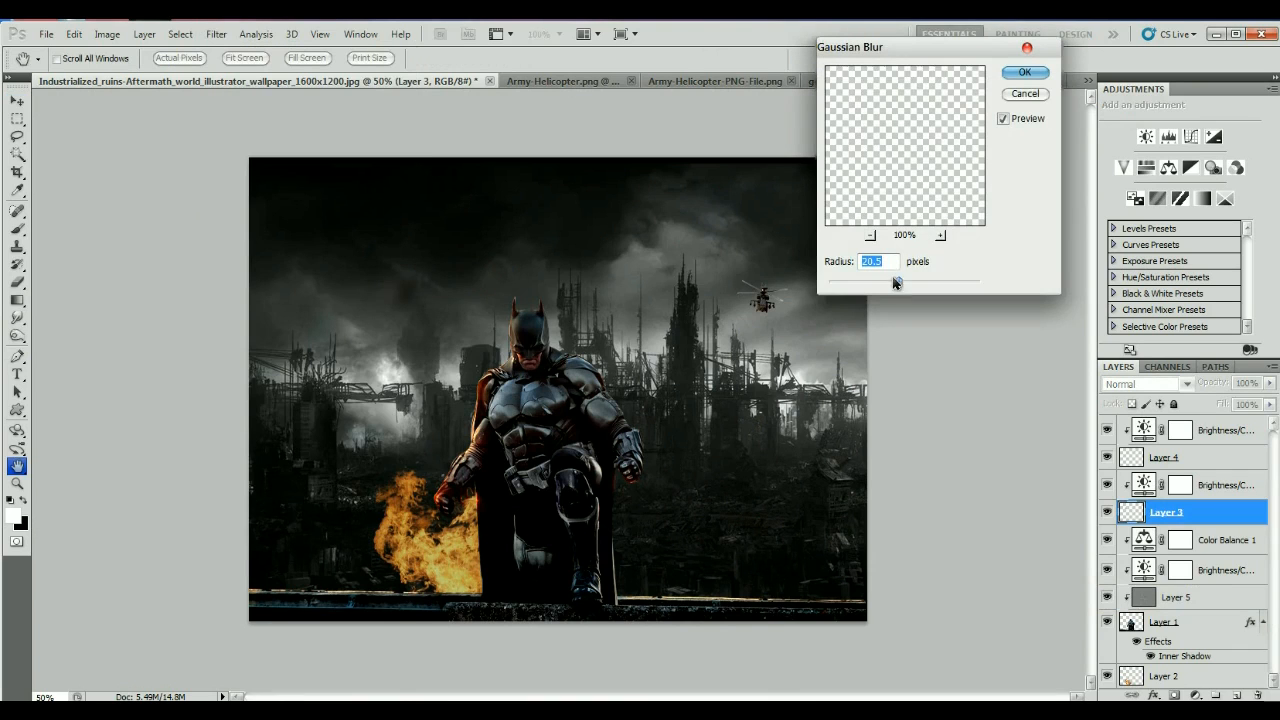
drag(866, 285, 836, 283)
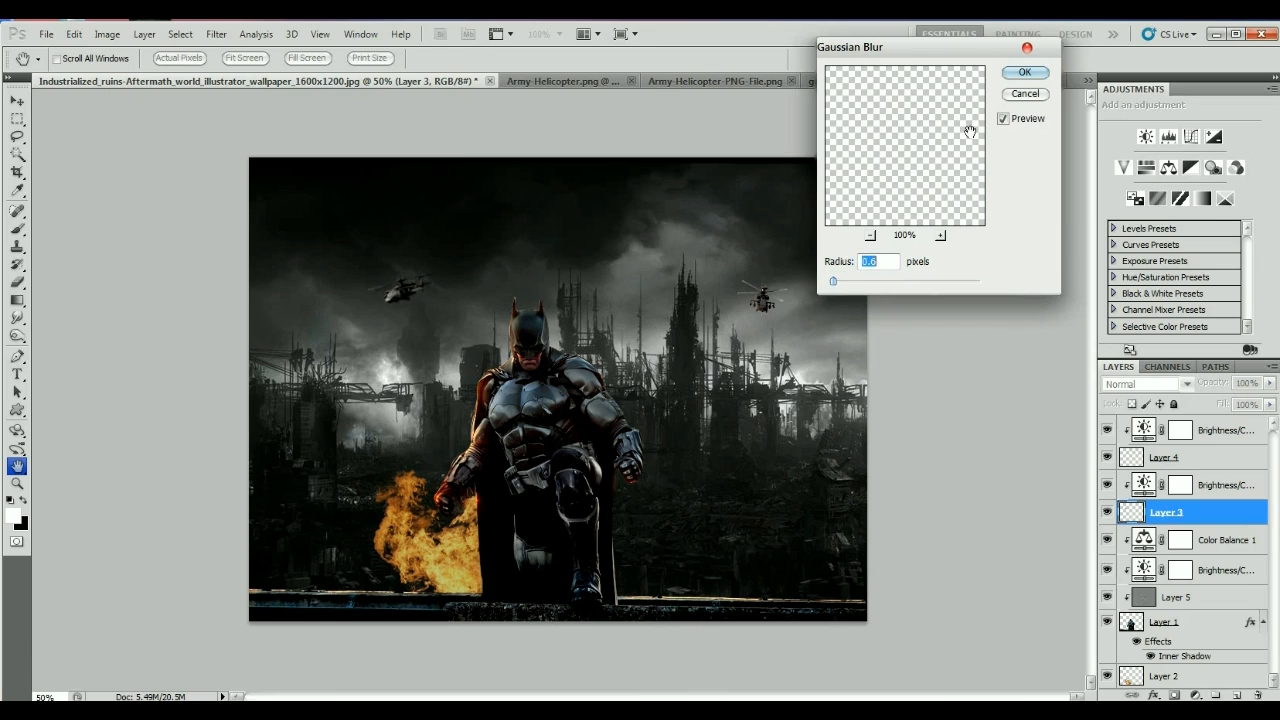
click(1024, 72)
key(v)
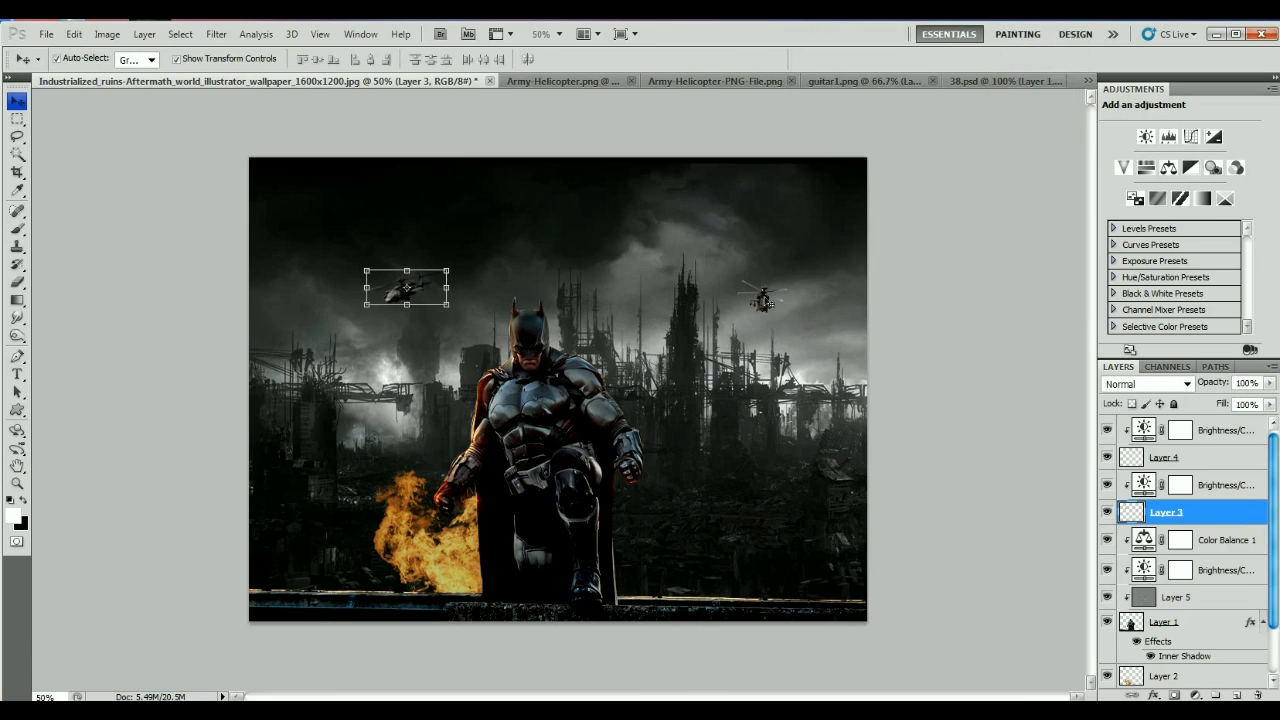
- Apply a Gaussian Blur to the second helicopter's layer, Layer 4
click(755, 295)
click(216, 34)
mouse_move(255, 204)
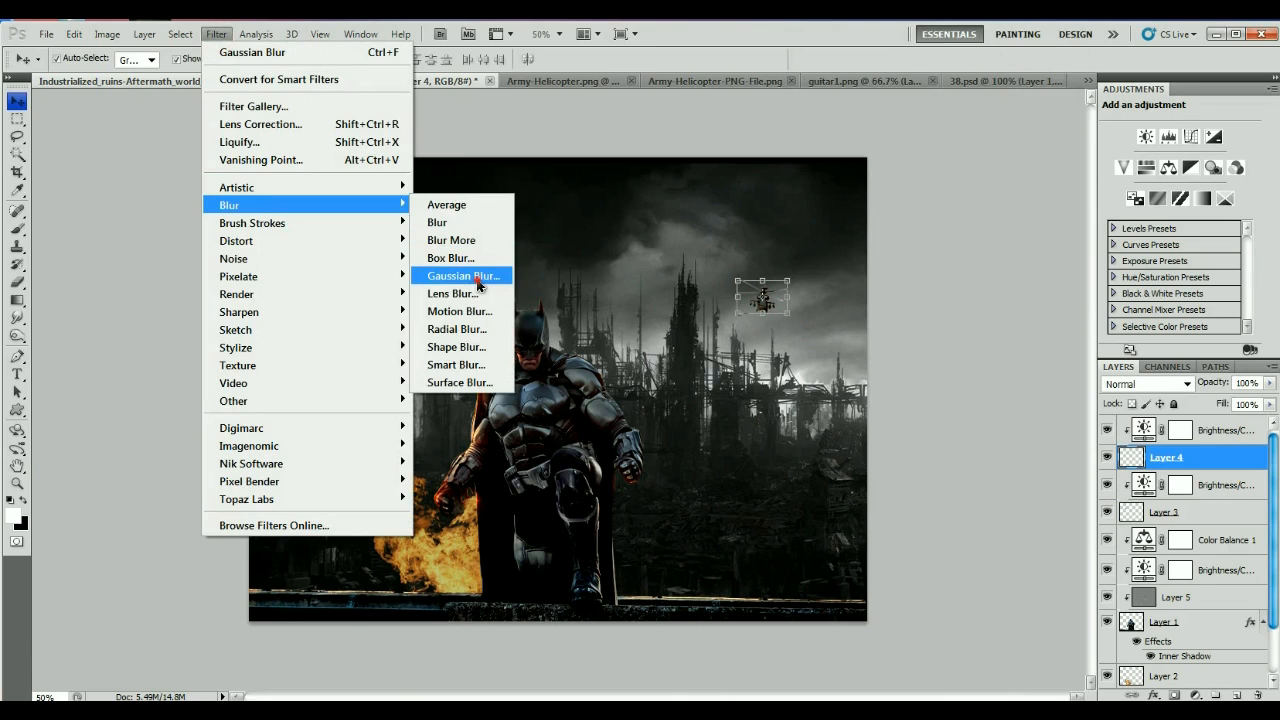
click(466, 280)
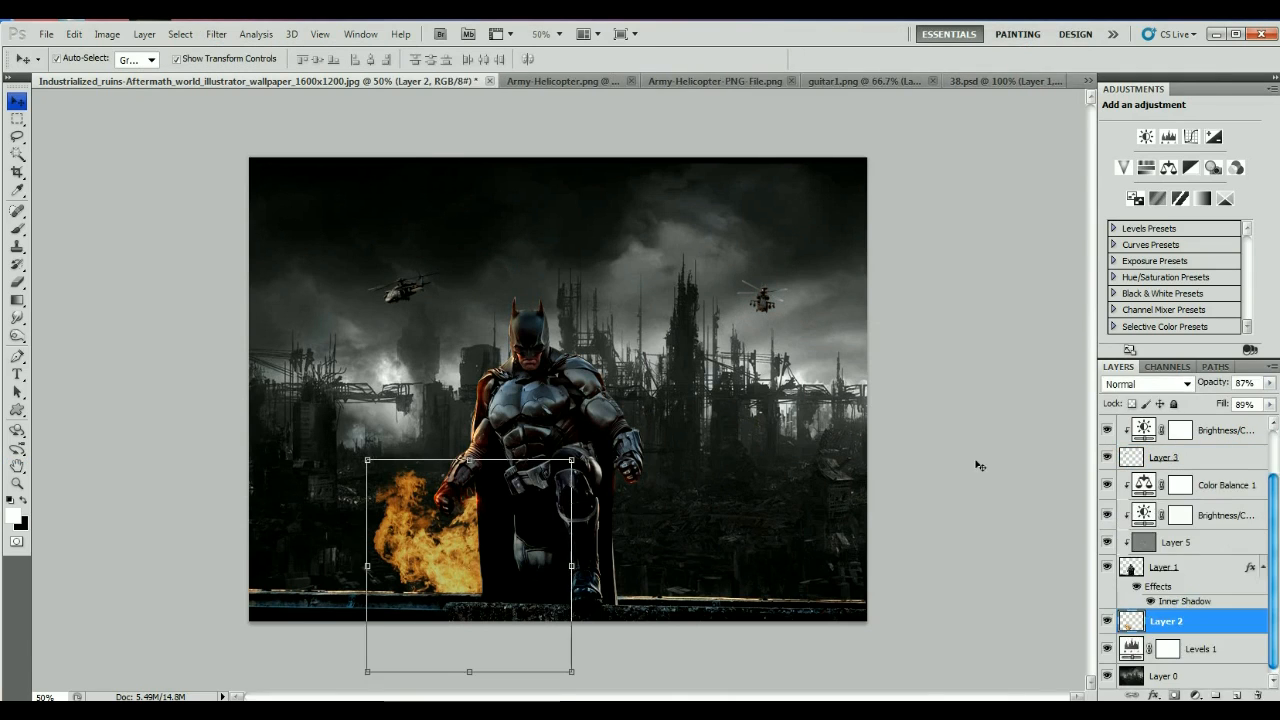
- Add a new layer above the flames' Layer 2 and set up an irregular 1024 px brush at 15% opacity and 34% flow with airbrush enabled
click(1239, 694)
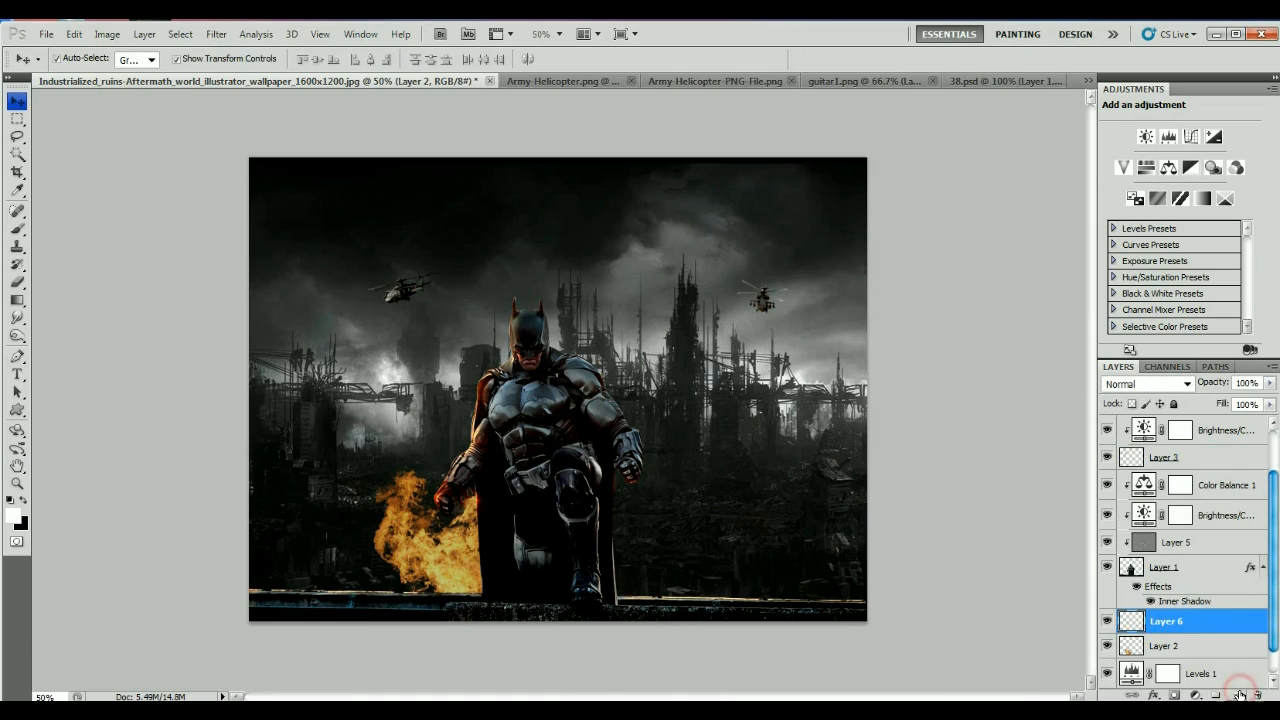
click(16, 229)
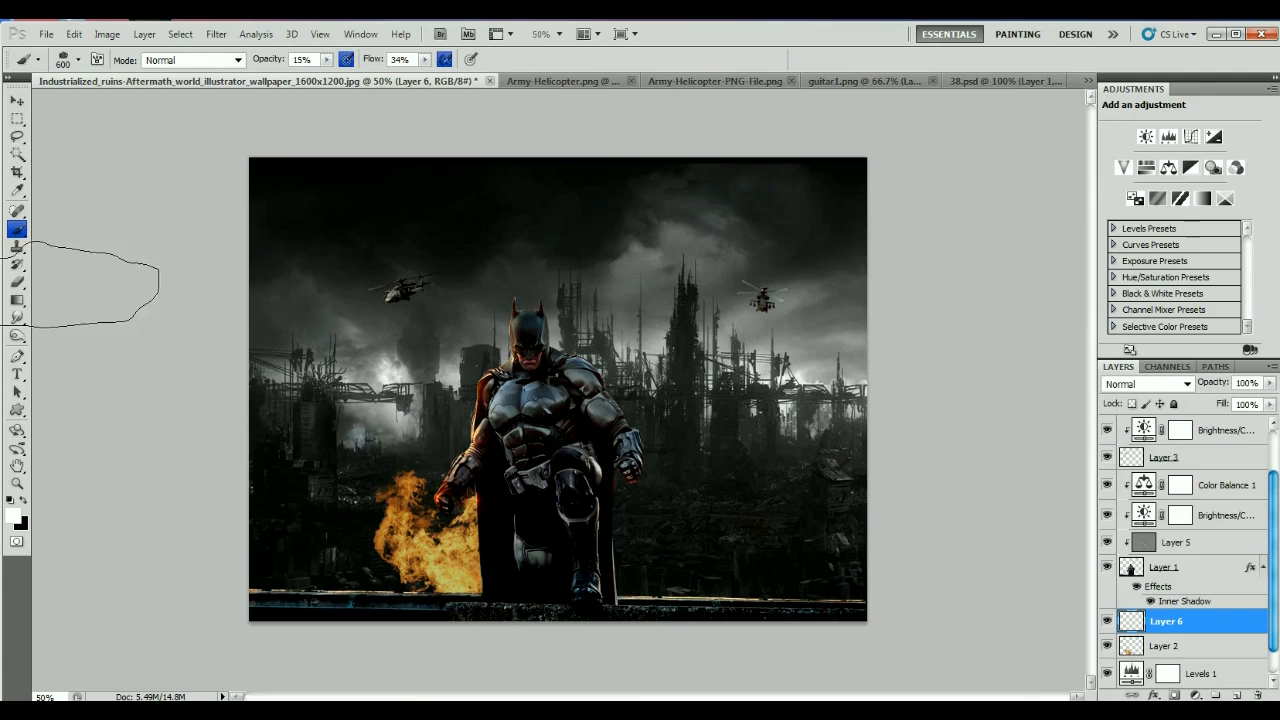
click(78, 61)
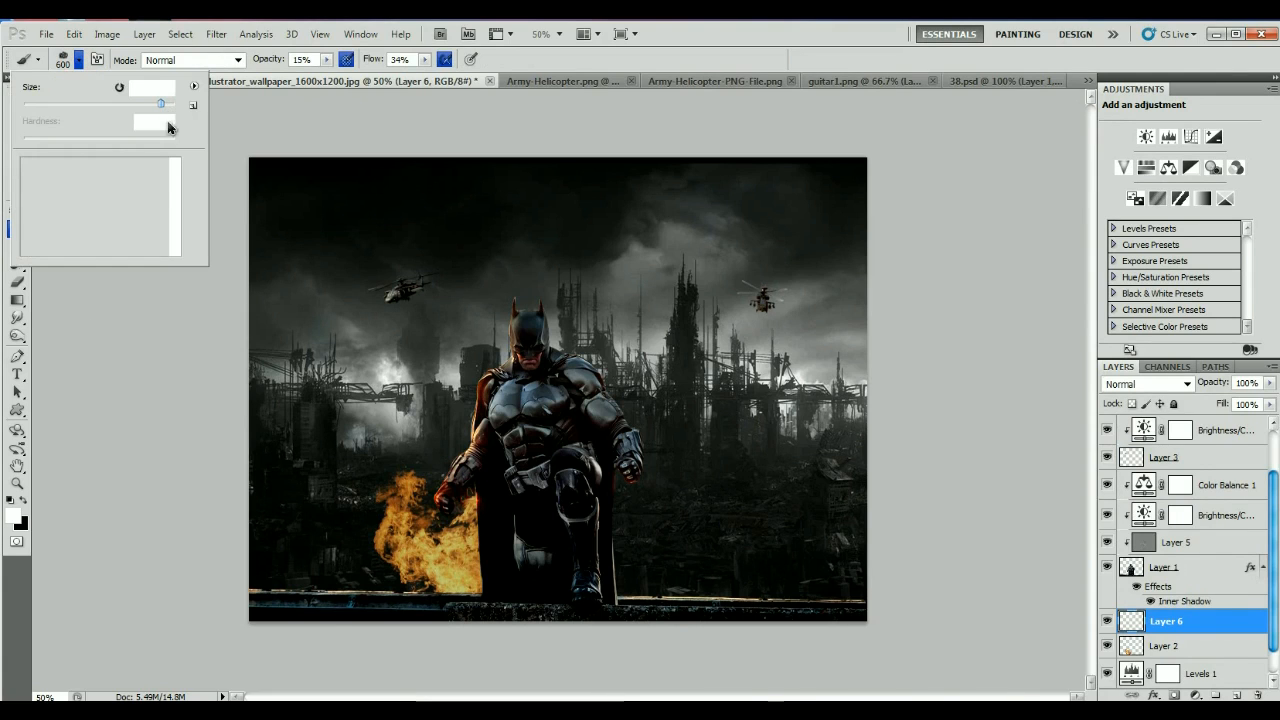
click(106, 232)
click(131, 361)
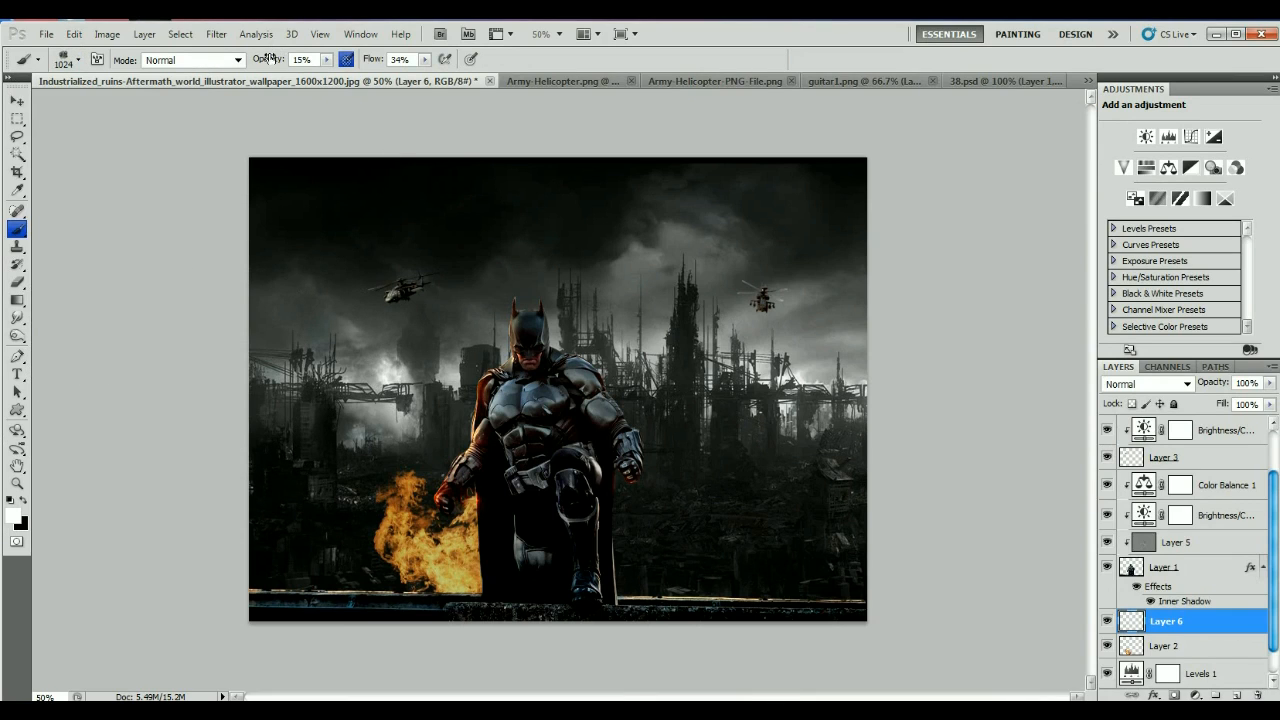
click(447, 59)
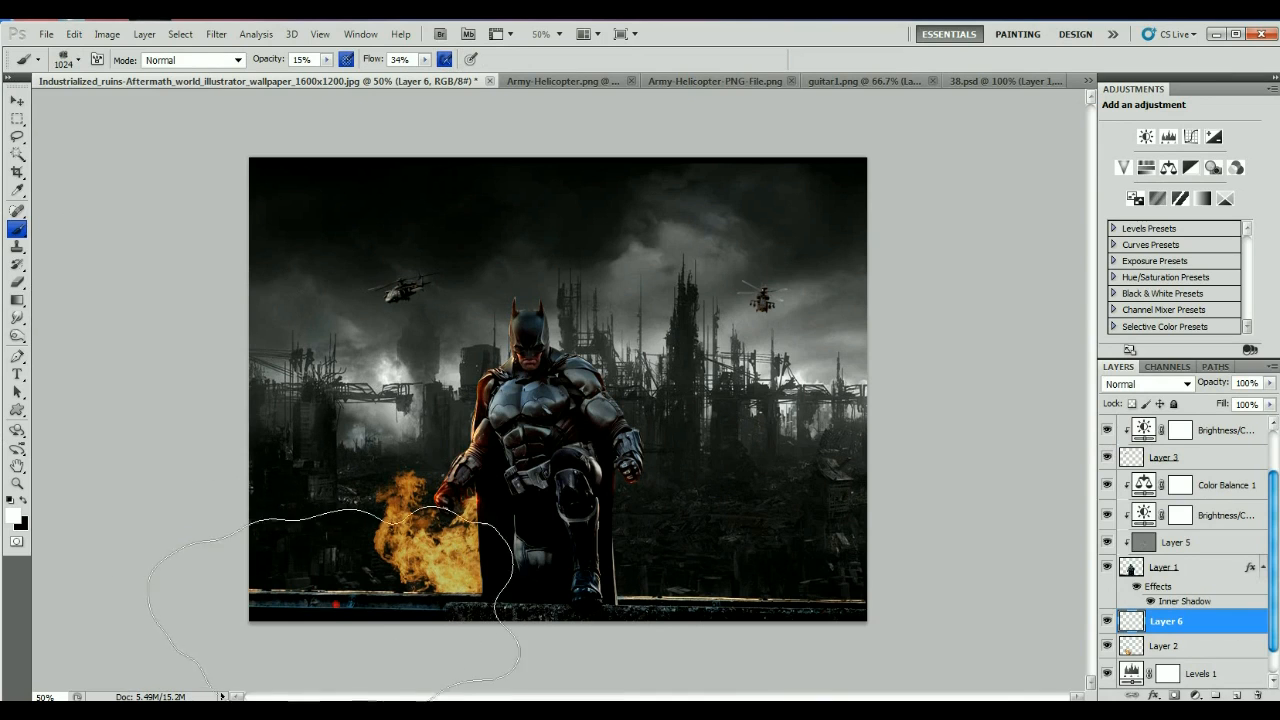
- Paint faint white haze on Layer 6 over the ruins near the ledge, then reduce the brush to 400 px and haze the area beside Batman
click(689, 606)
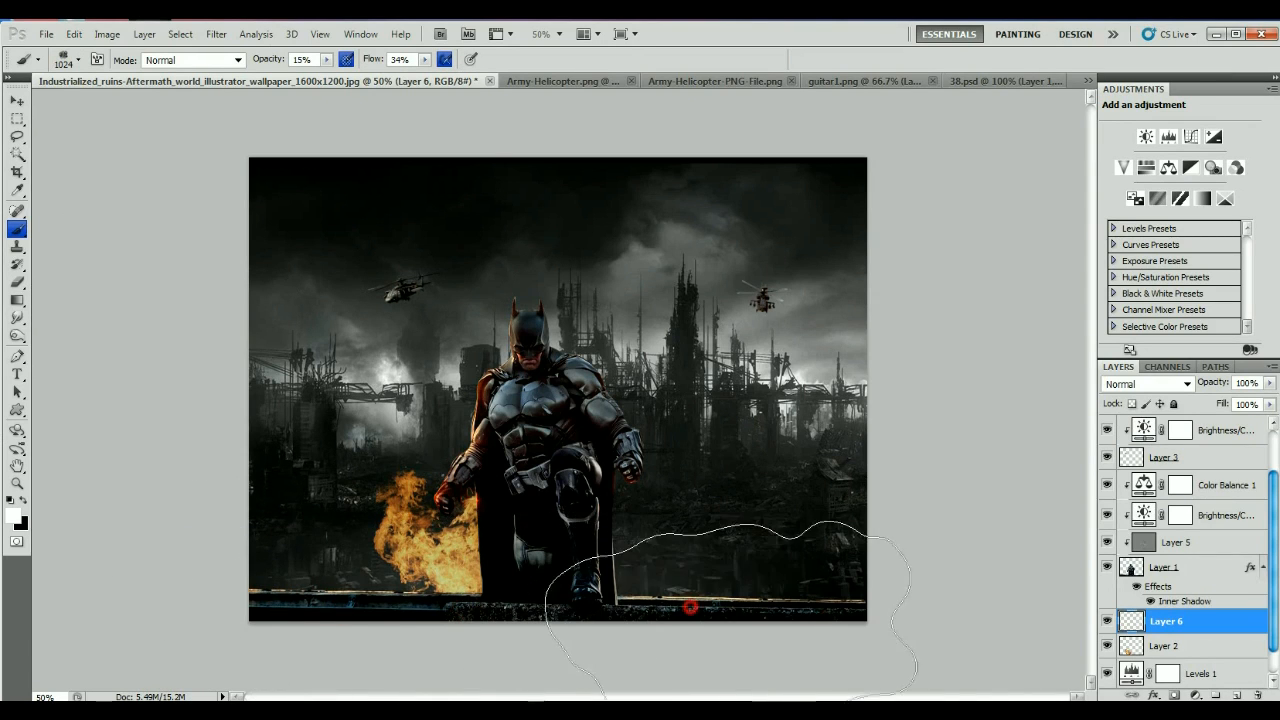
click(866, 592)
key(bracketleft)
key(bracketleft)
key(bracketleft)
key(bracketleft)
key(bracketleft)
key(bracketleft)
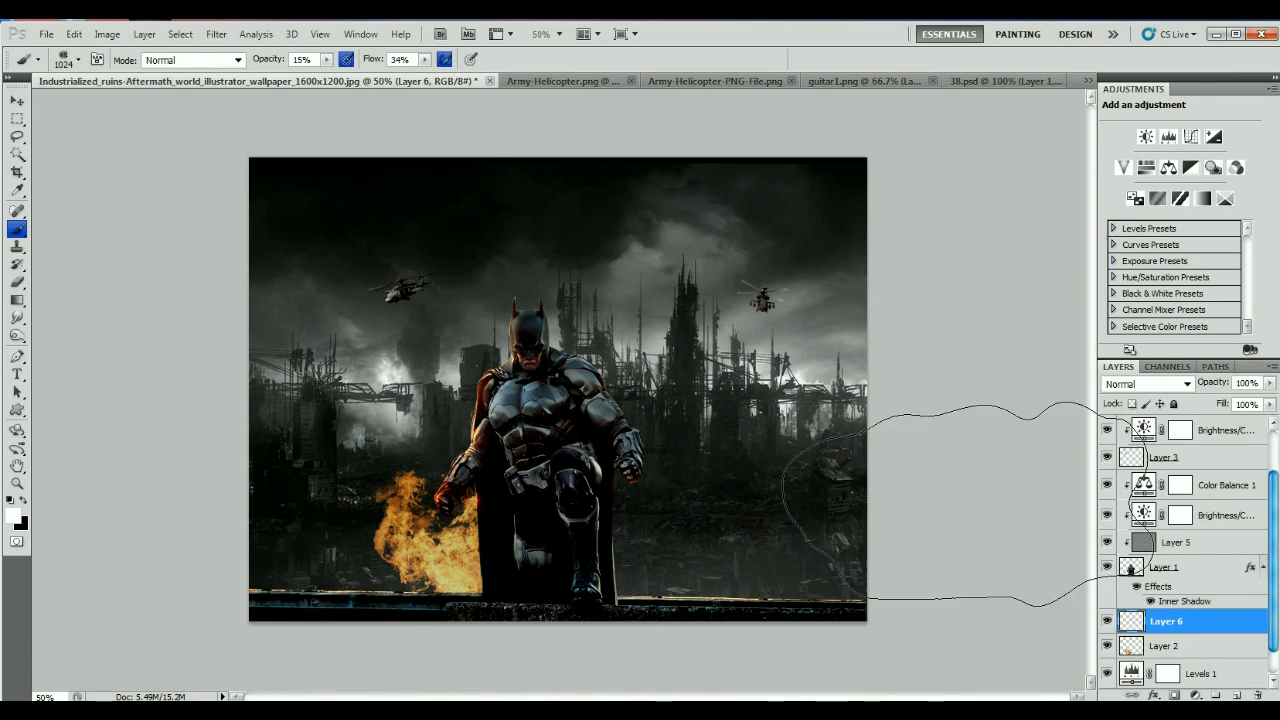
drag(636, 468, 850, 477)
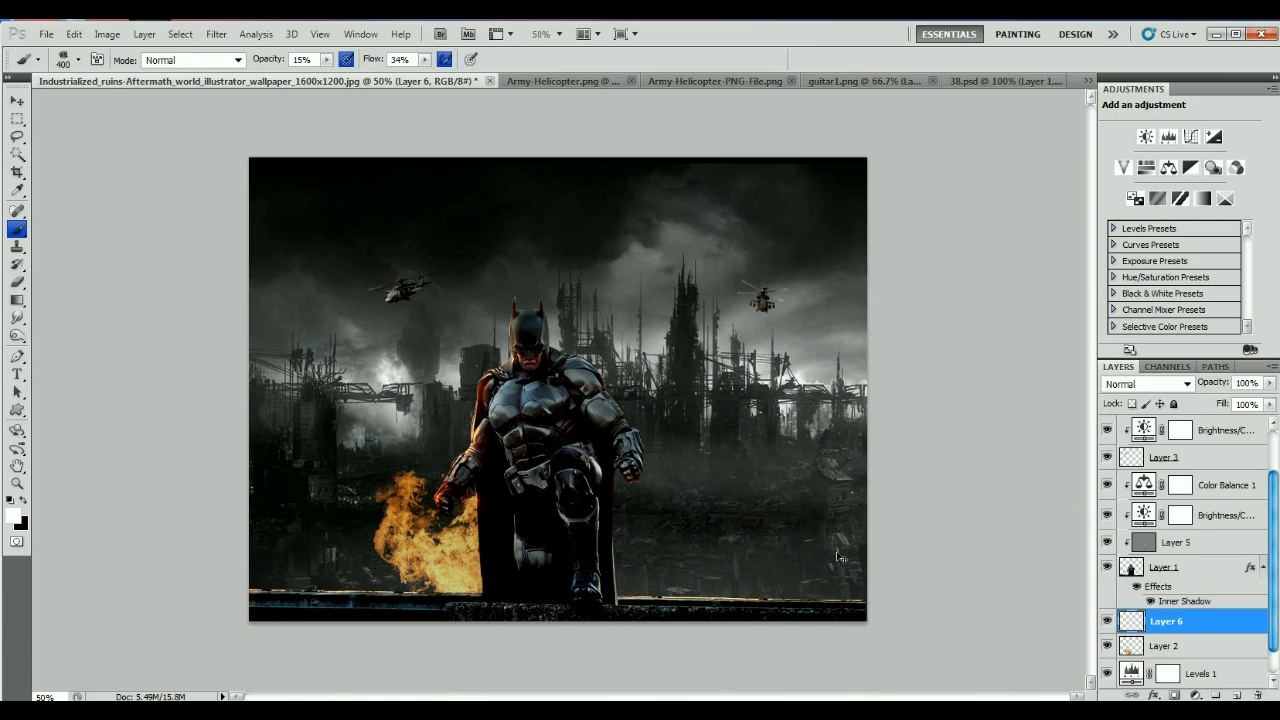
- Paint more faint white haze on Layer 6 across the ruins on both sides of Batman
click(902, 532)
click(277, 491)
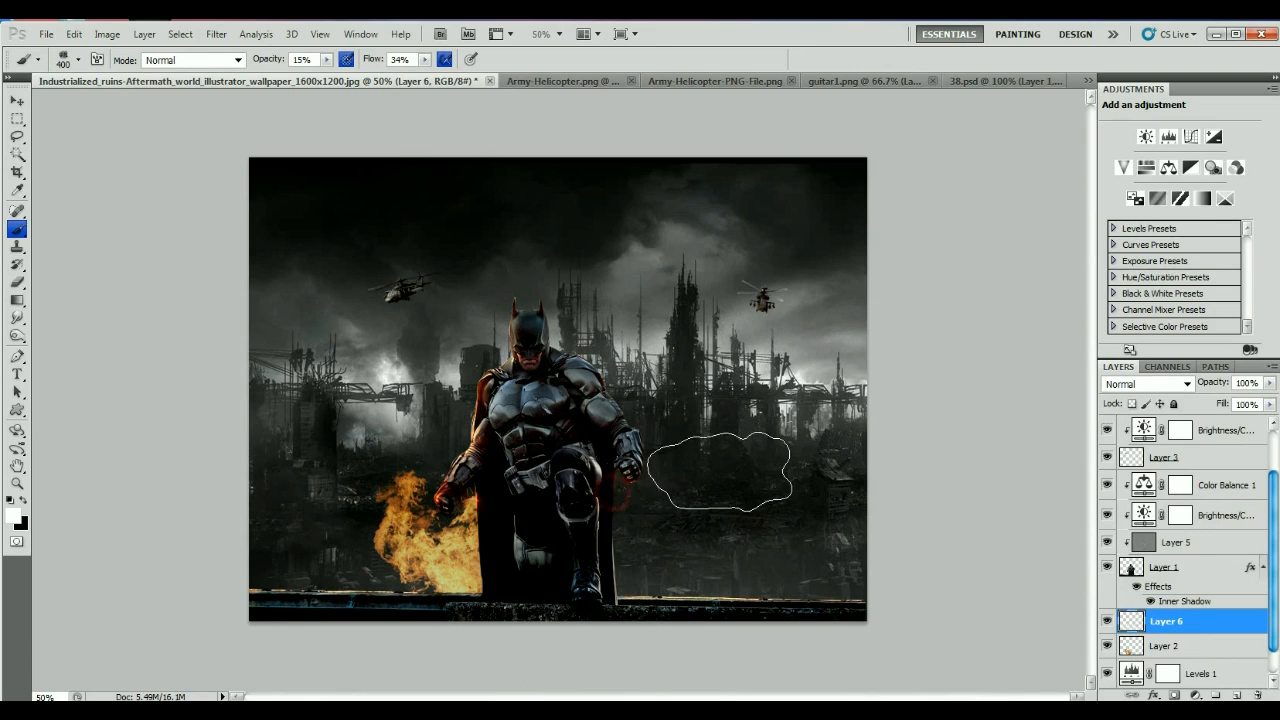
click(892, 445)
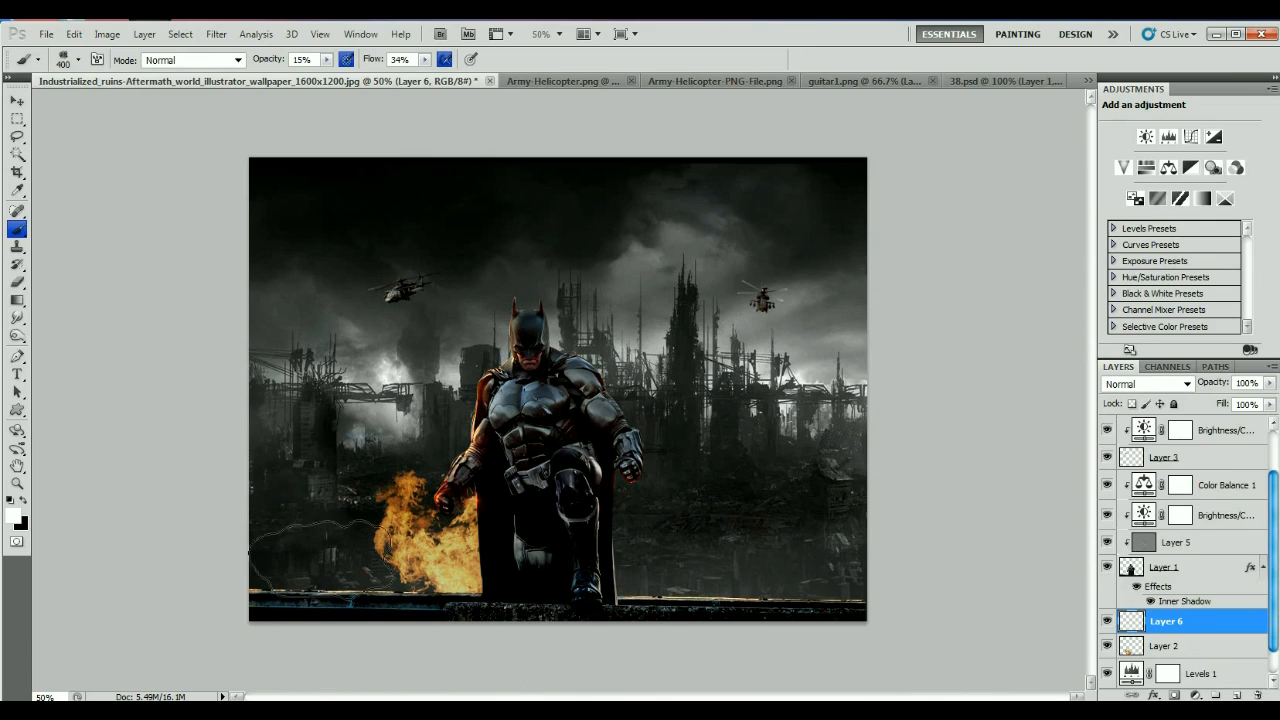
- Add a new layer at the top of the stack and paint faint white haze in front of Batman and the ruins
scroll(1260, 461, up, 2)
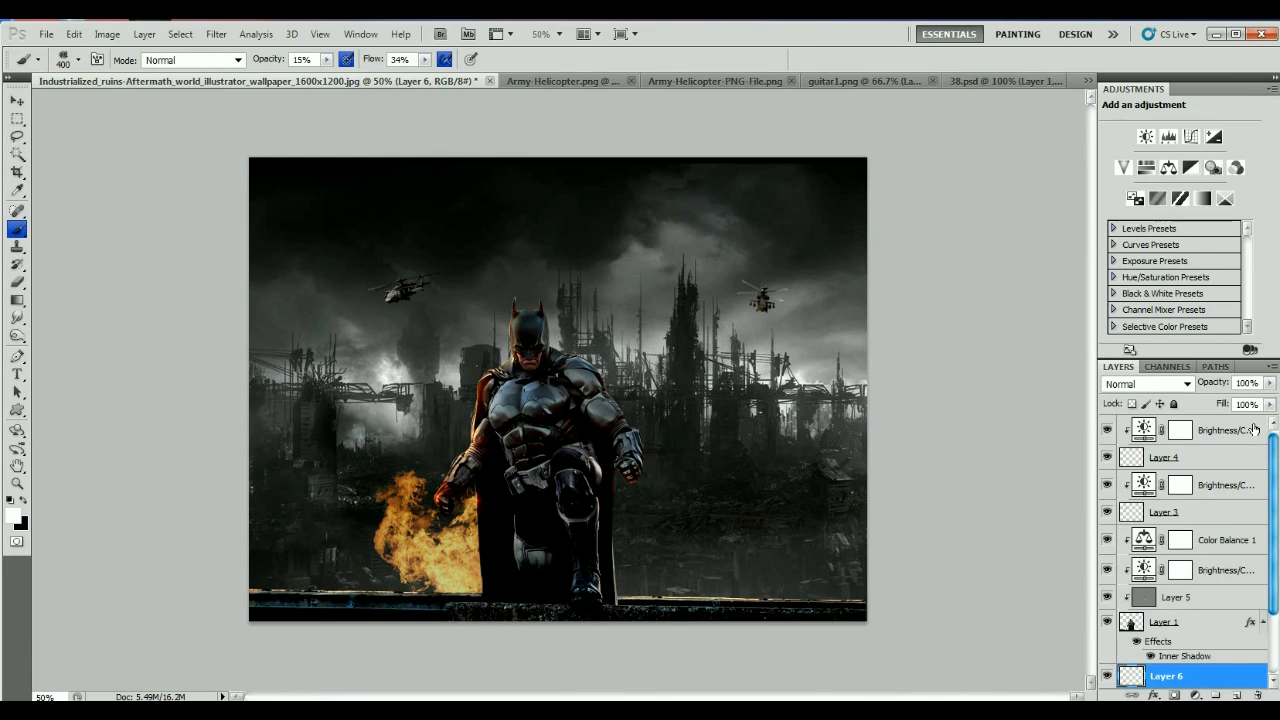
click(1254, 429)
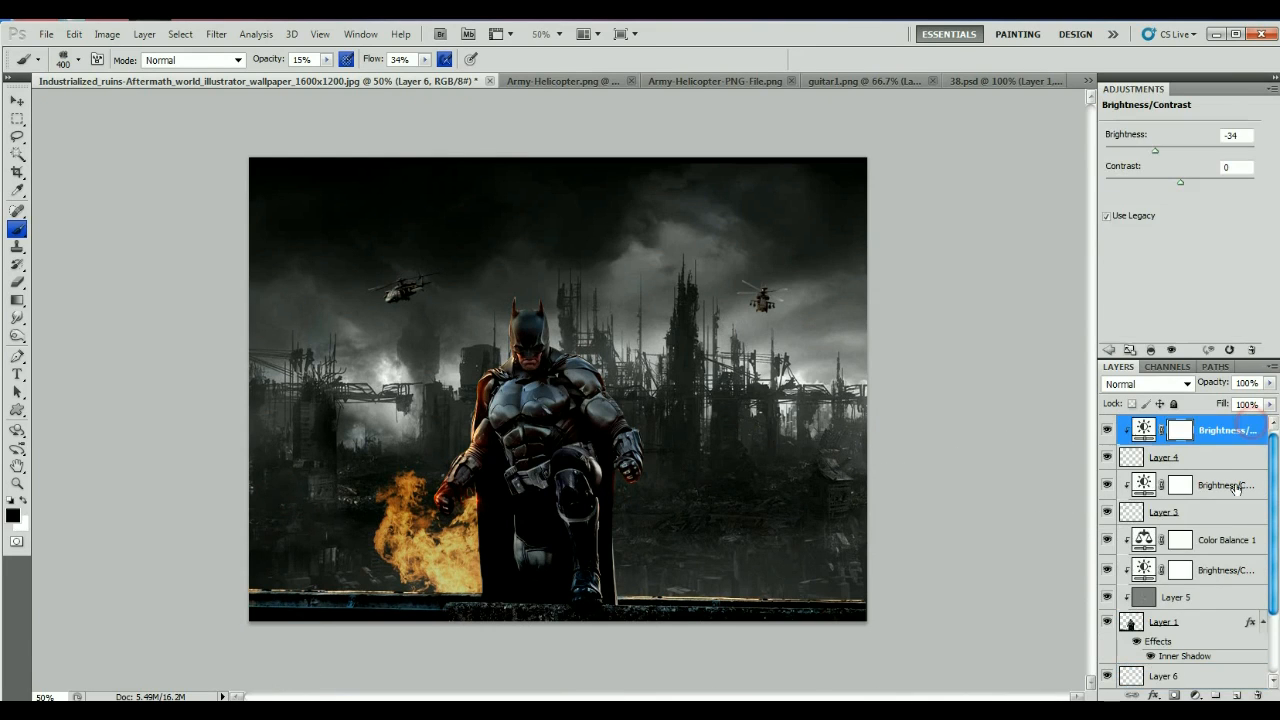
click(1239, 694)
key(x)
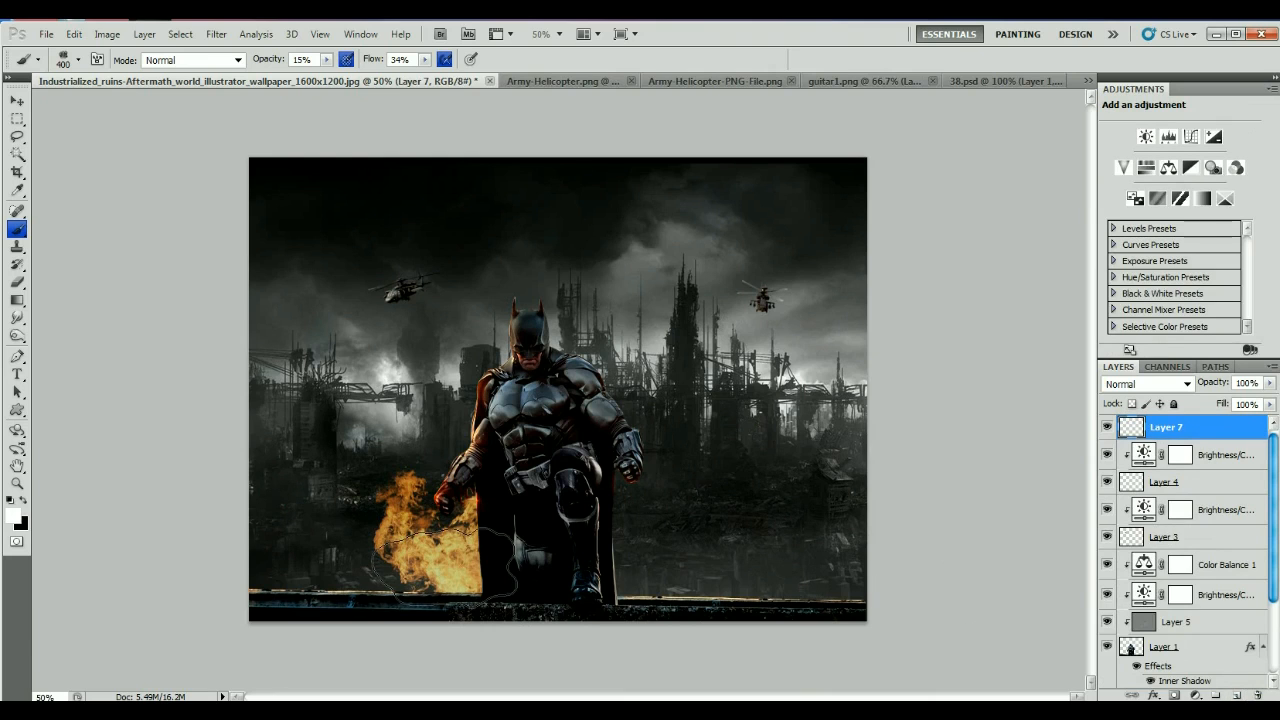
click(522, 564)
click(663, 532)
click(603, 426)
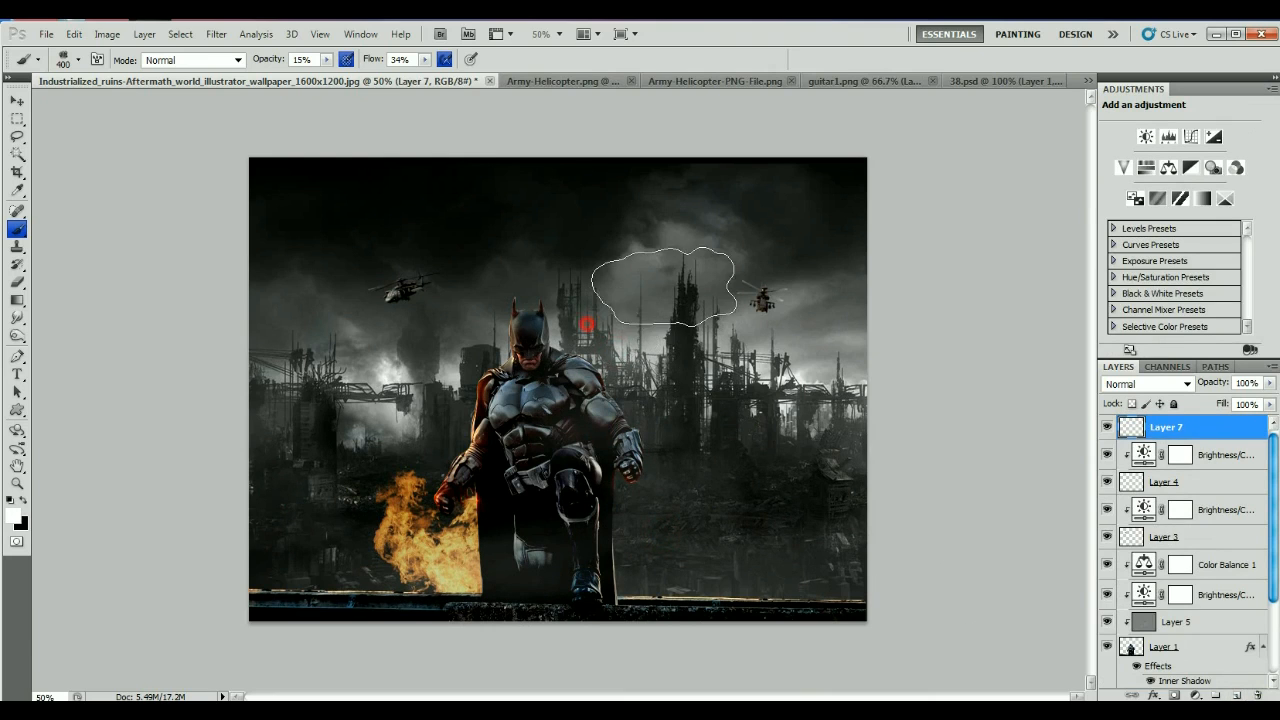
click(594, 646)
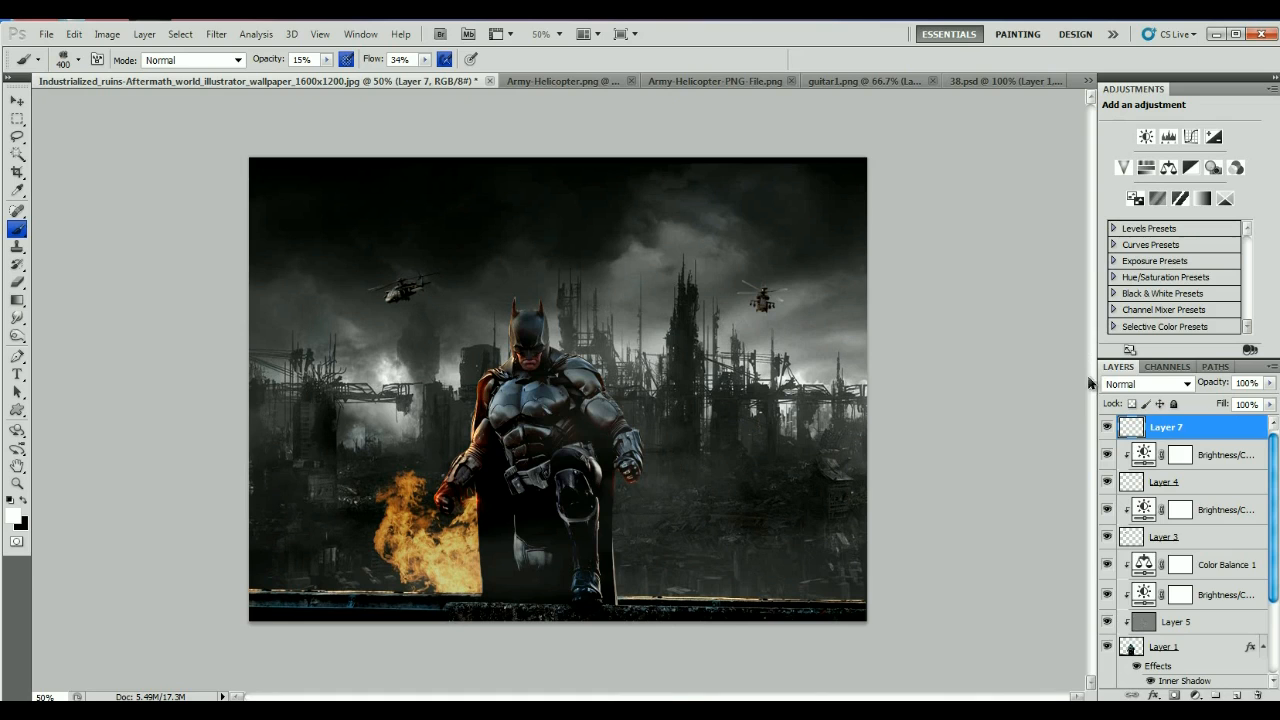
- Add a Gradient Fill layer with the Foreground to Background preset and change its end color stop to orange
click(1196, 694)
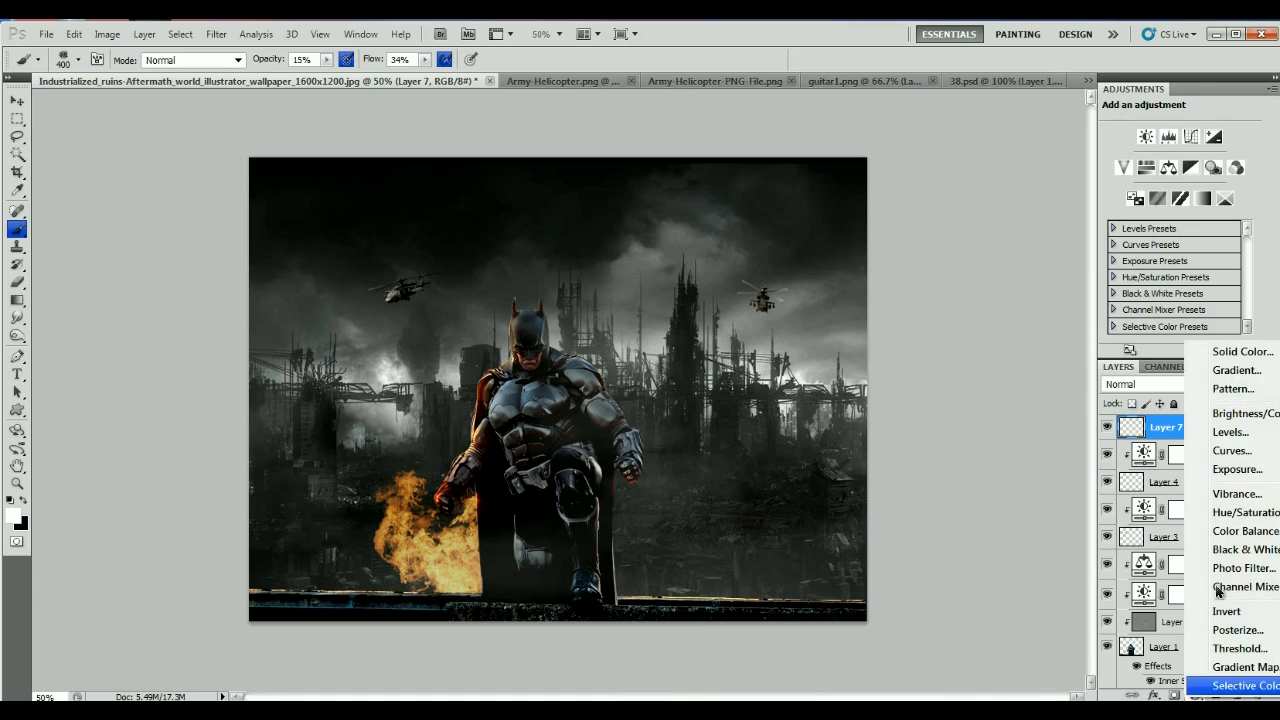
click(1210, 368)
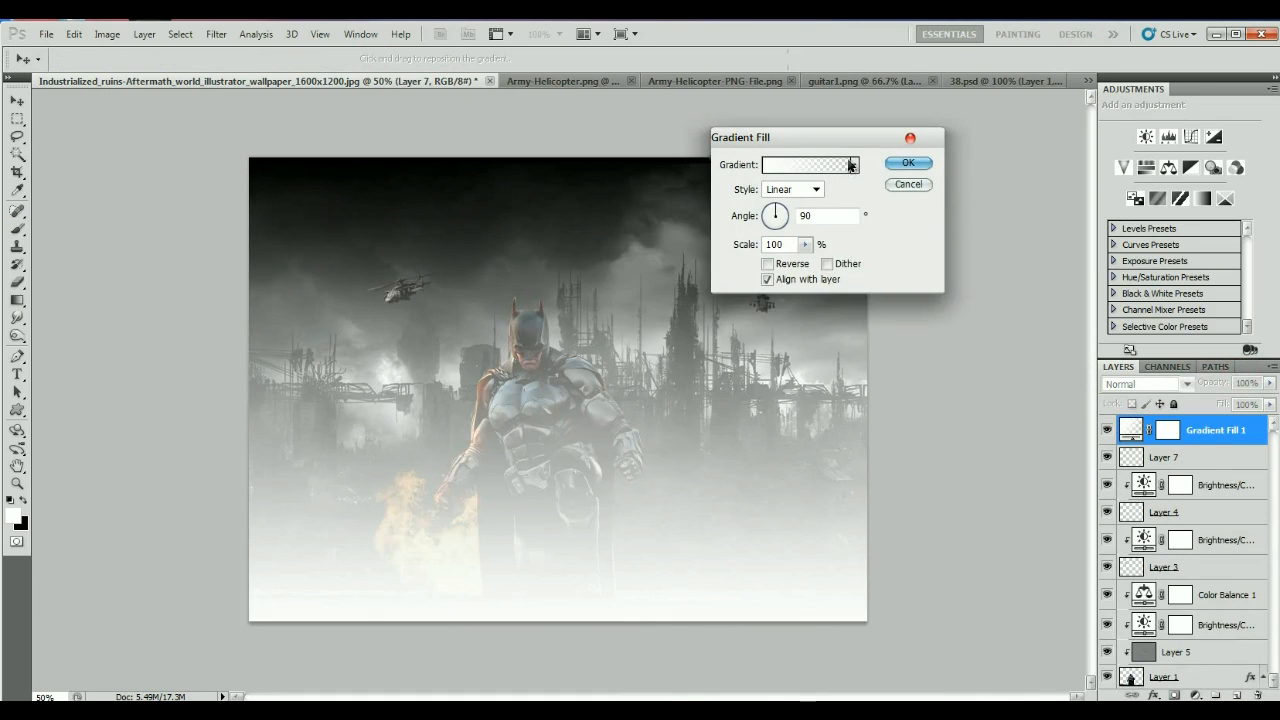
click(835, 167)
click(706, 101)
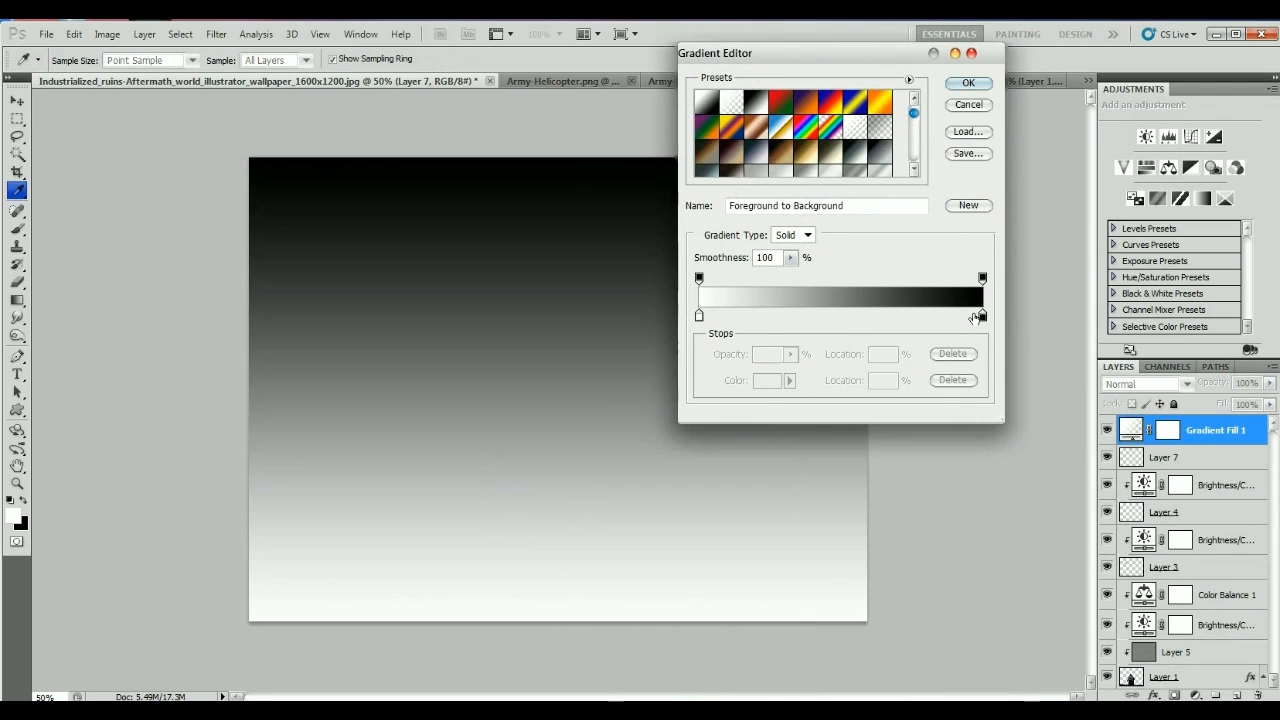
click(980, 316)
click(632, 231)
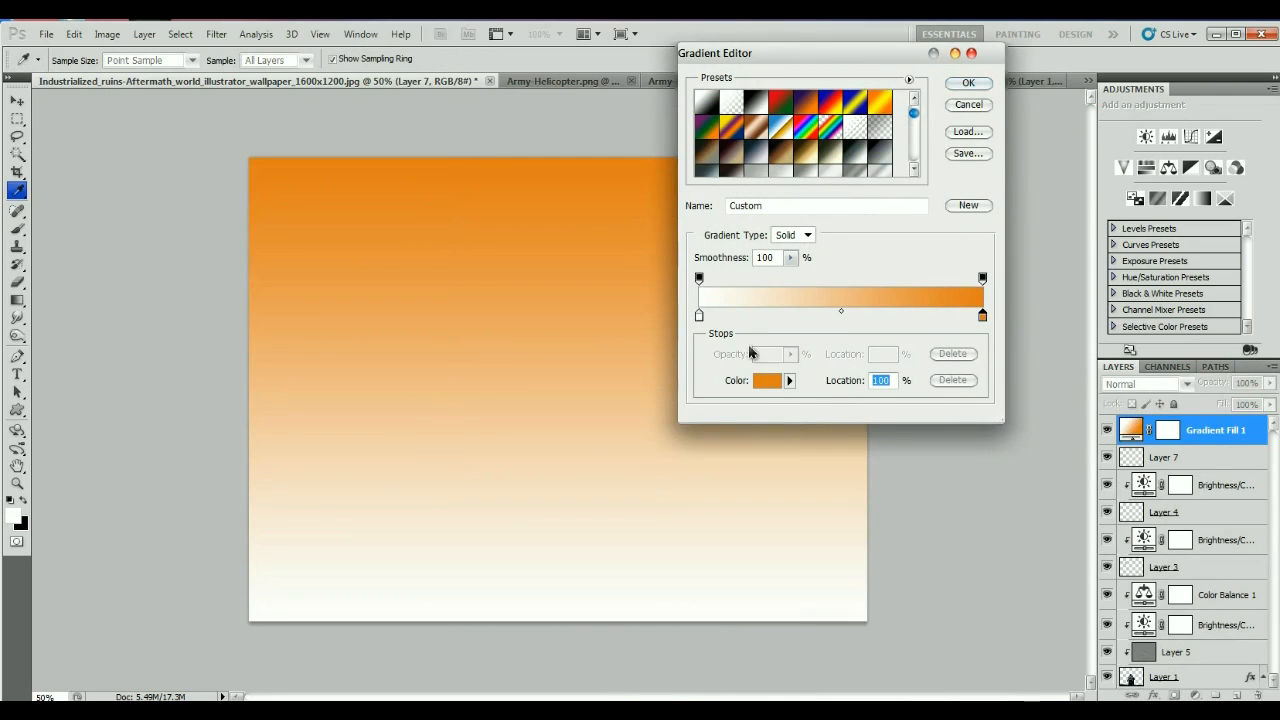
- Set the gradient's starting color stop to dark olive brown #382902 and apply the fill
click(699, 317)
click(766, 382)
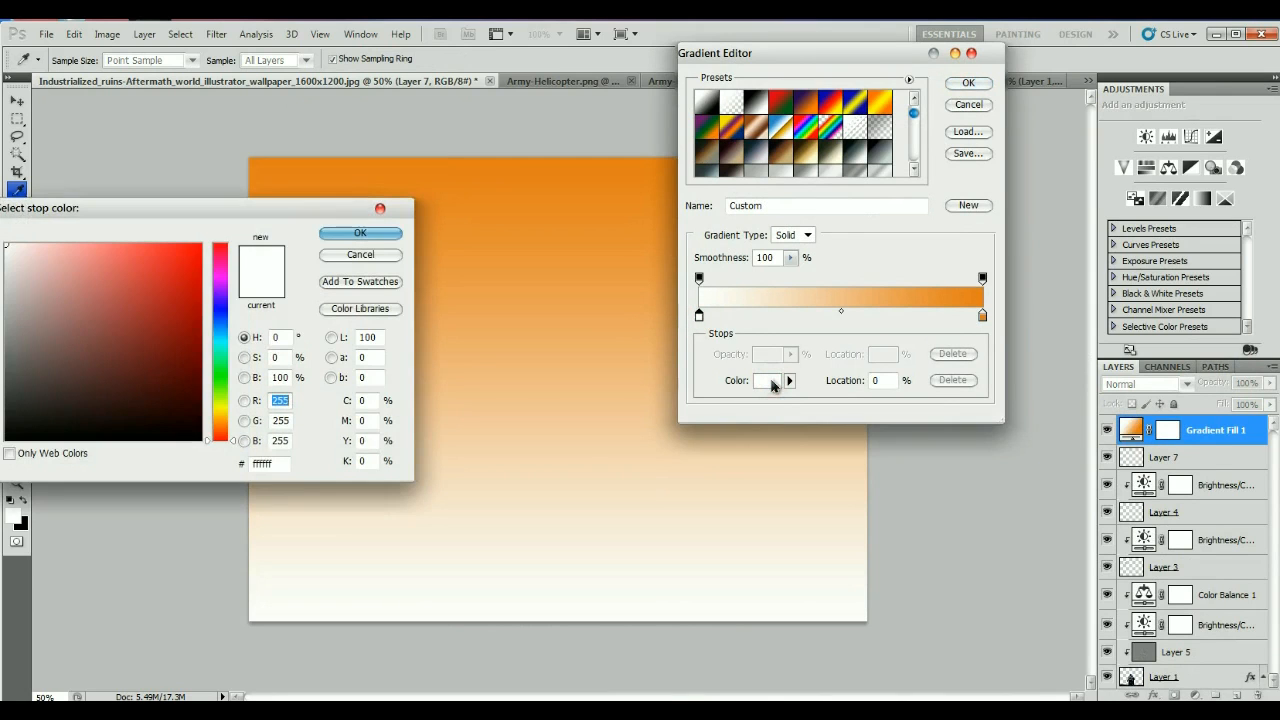
click(277, 464)
text(000000)
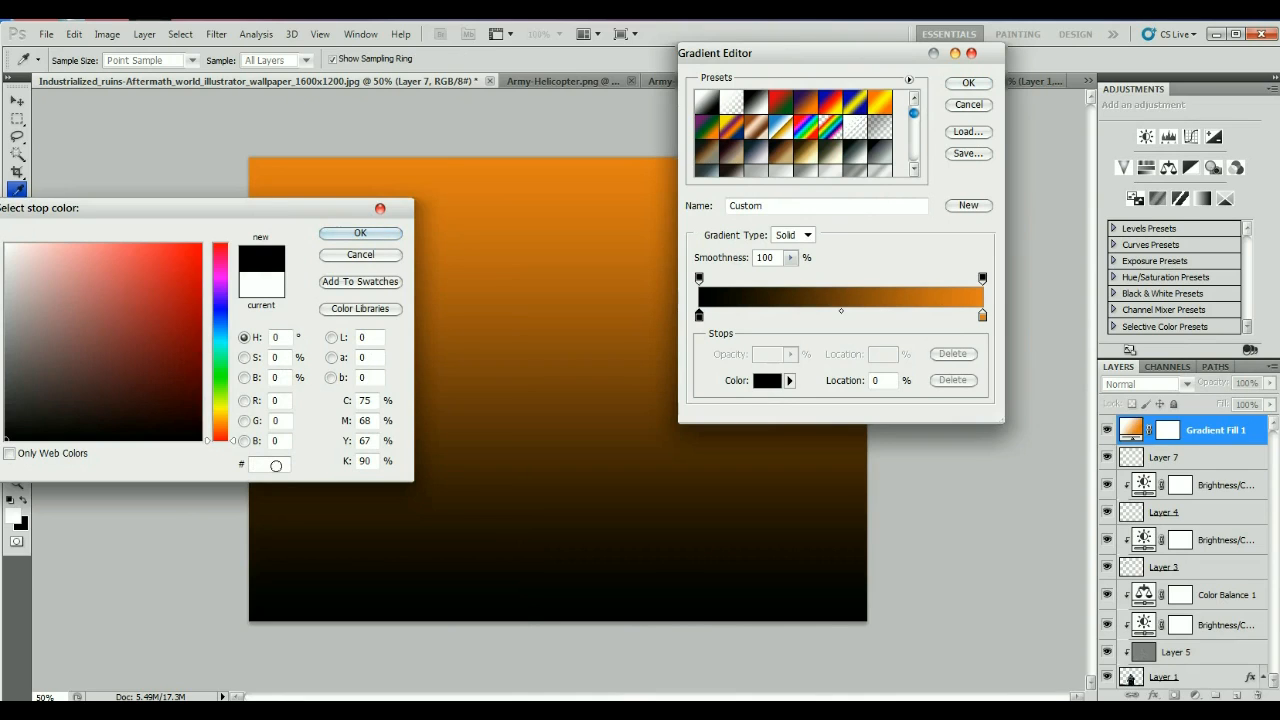
text(38)
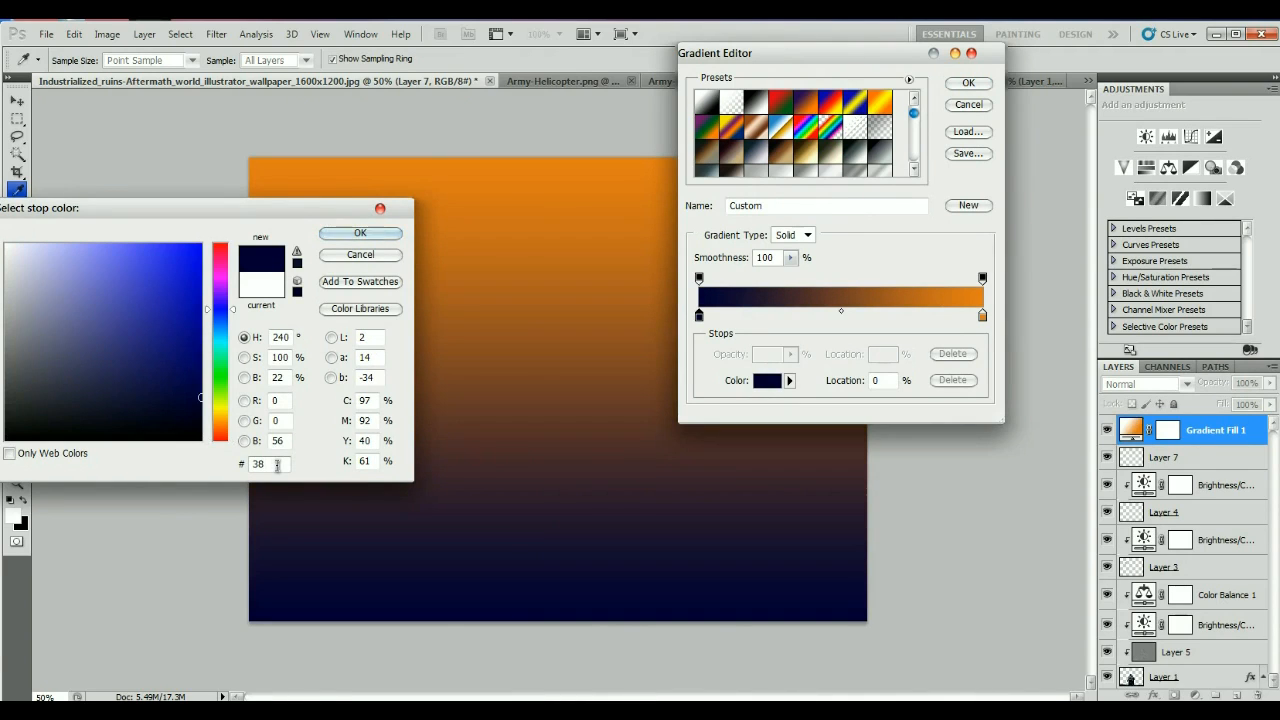
text(29)
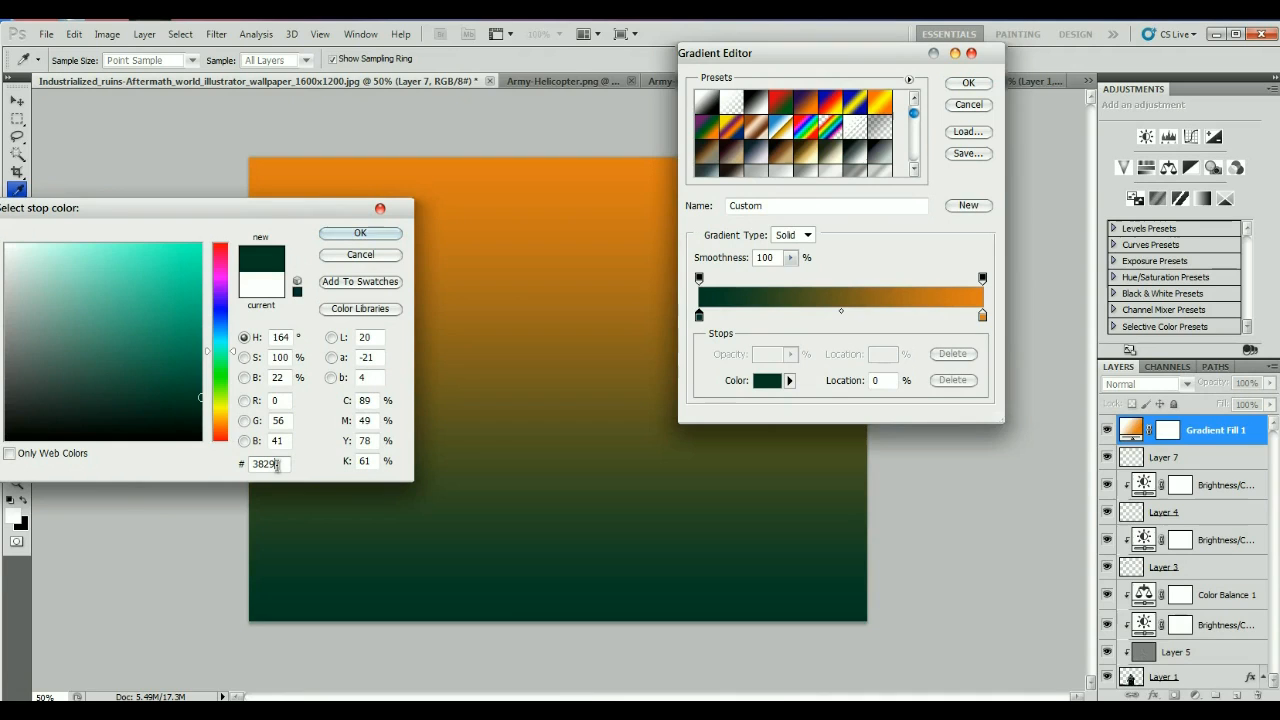
text(02)
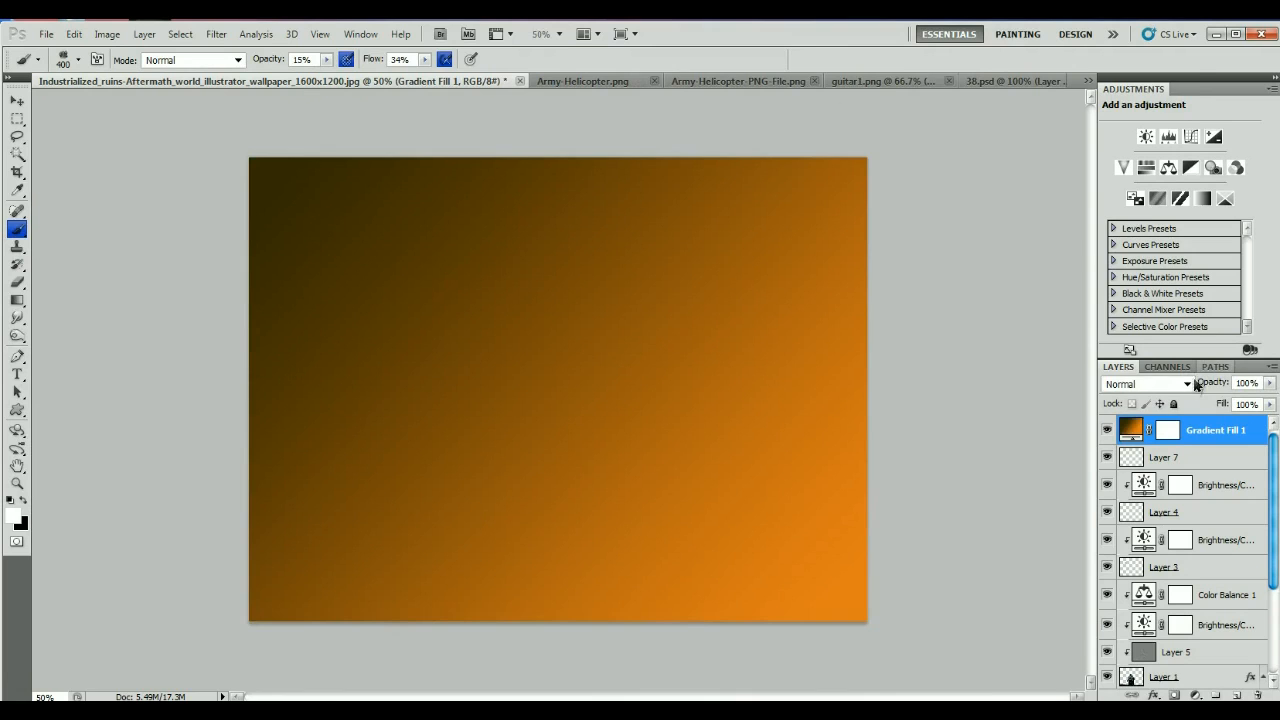
click(1195, 386)
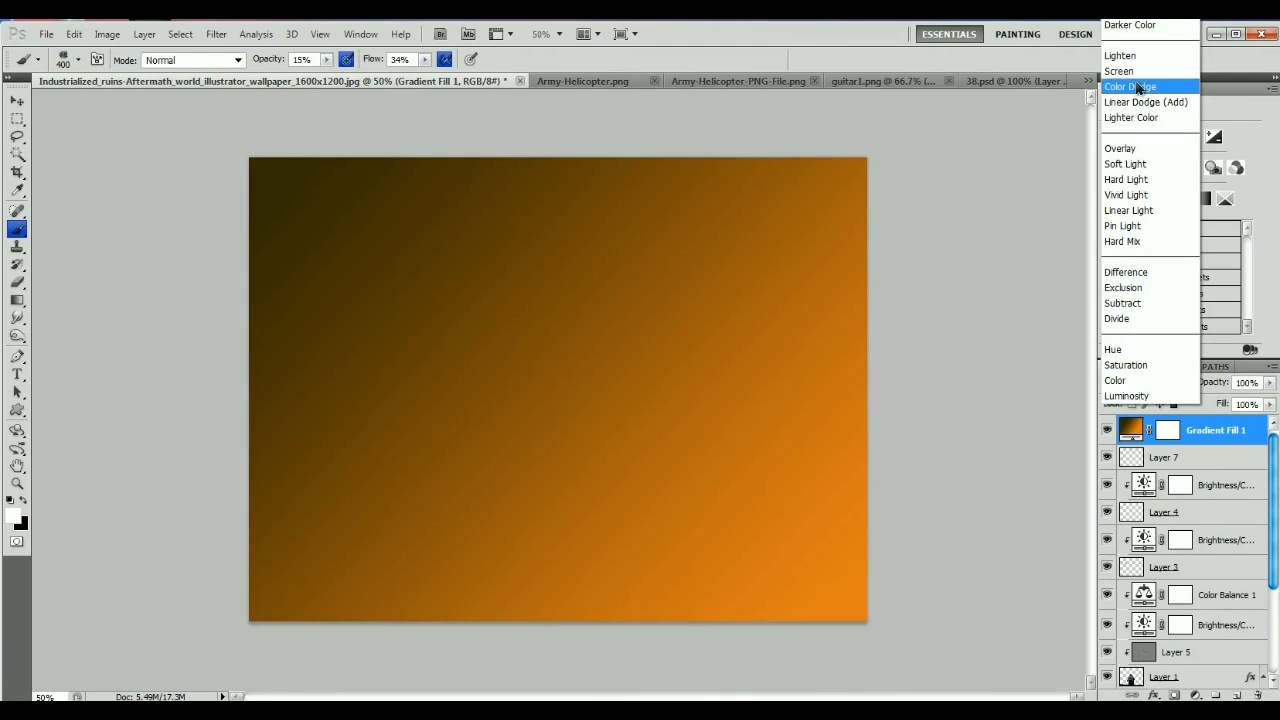
click(1127, 179)
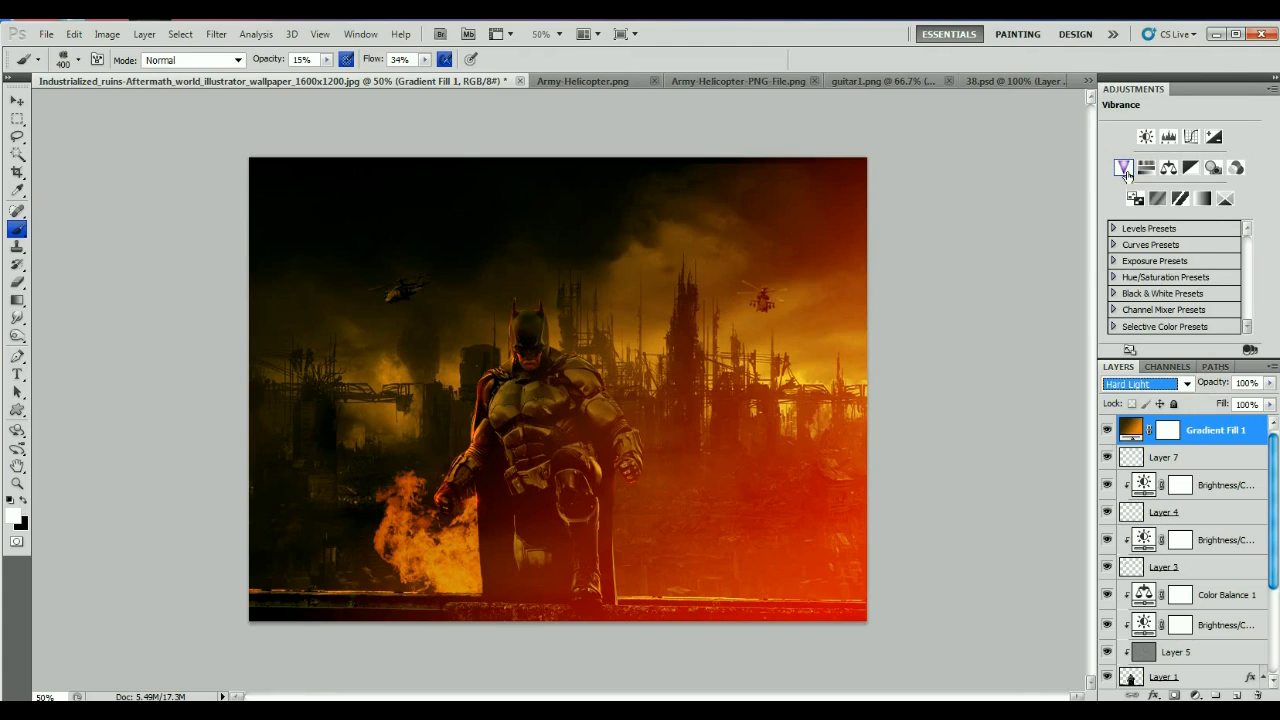
double_click(1133, 429)
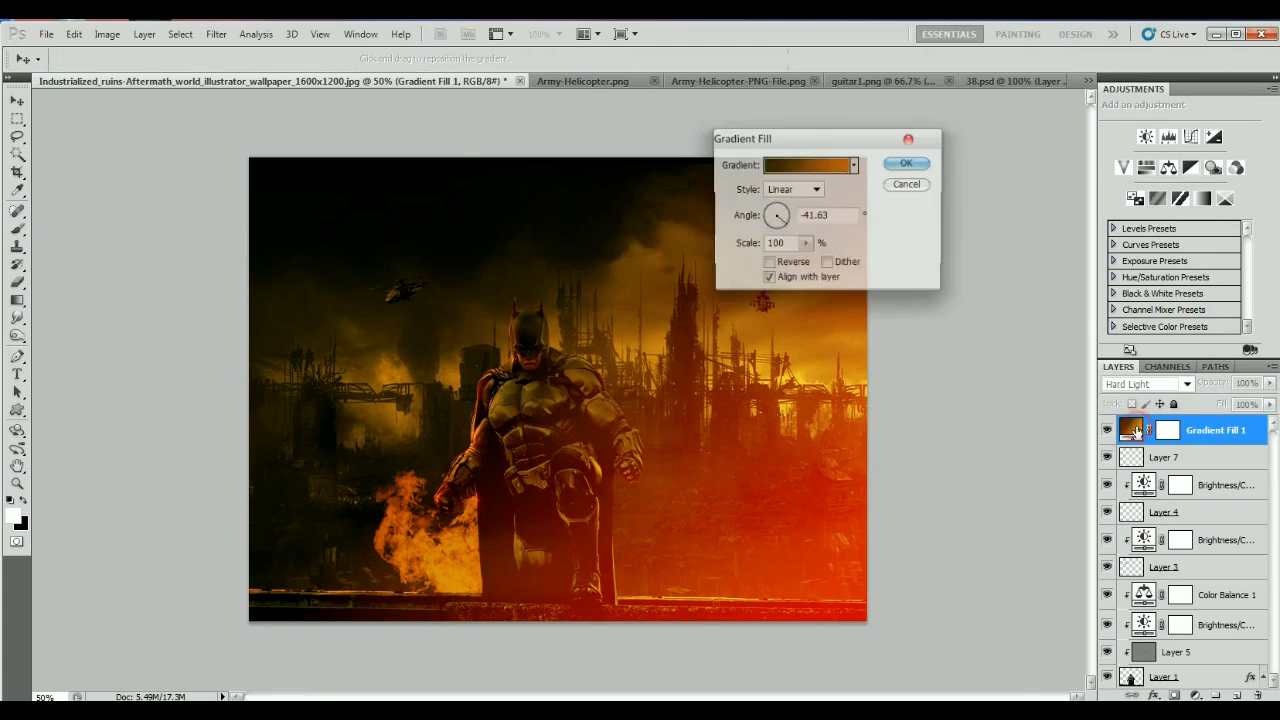
click(905, 165)
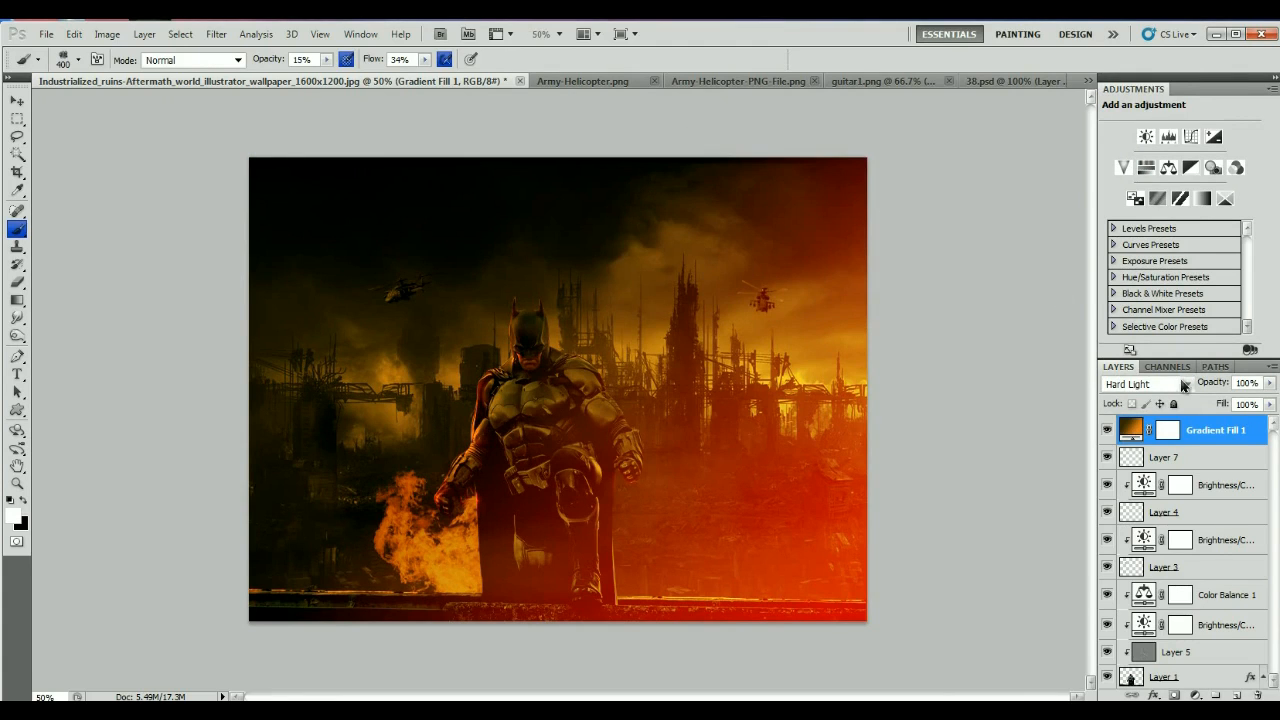
click(1183, 385)
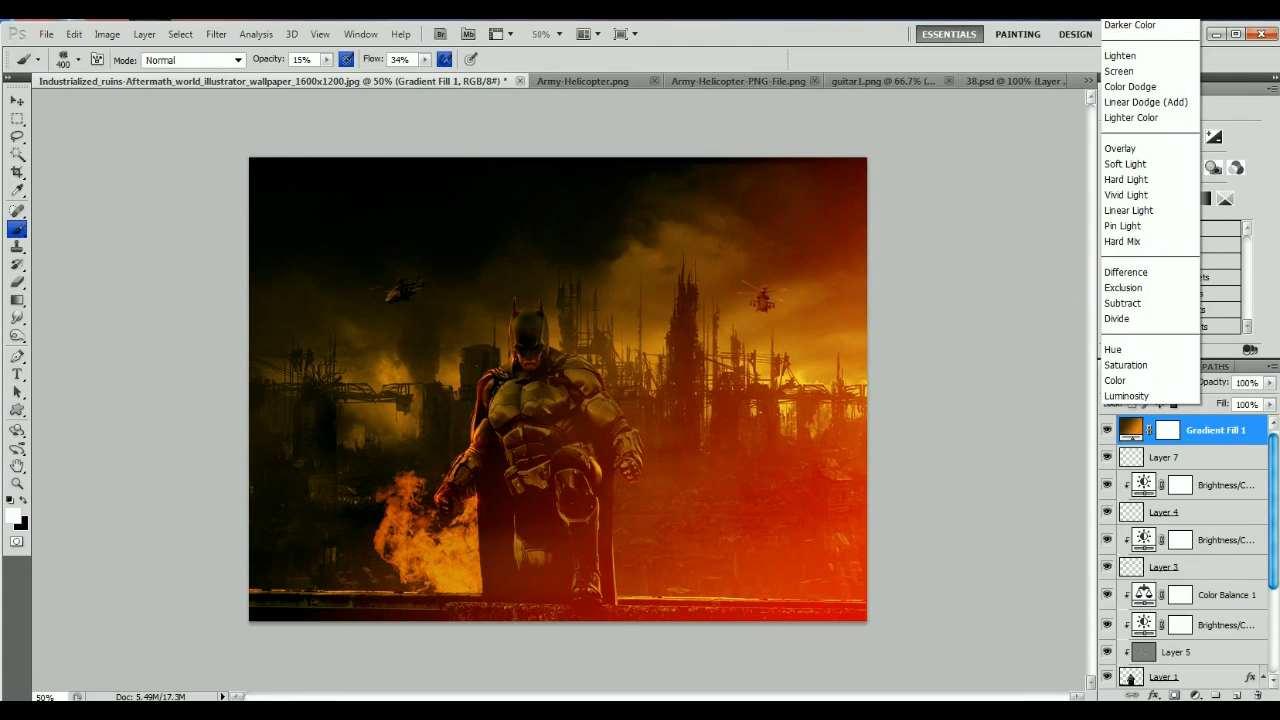
click(1120, 8)
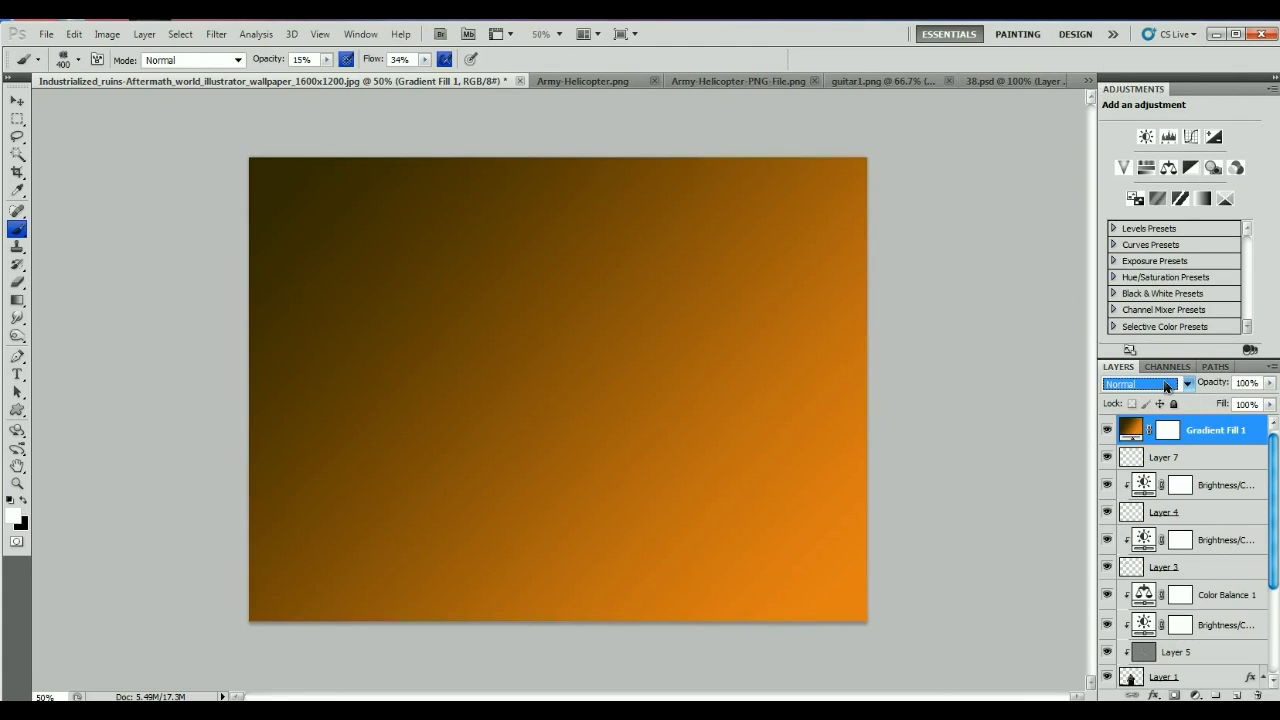
- Rotate the gradient fill's angle so orange starts at the image's upper-left corner and the dark color falls toward the lower right
double_click(1130, 430)
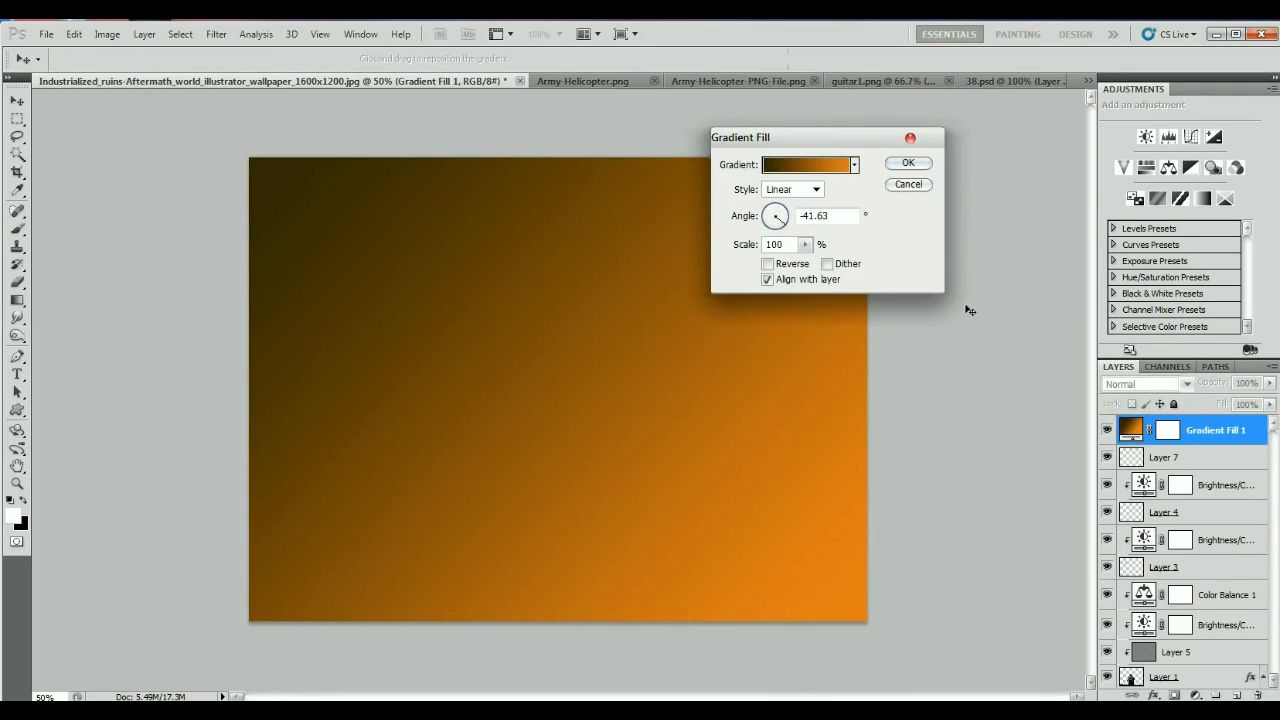
click(766, 206)
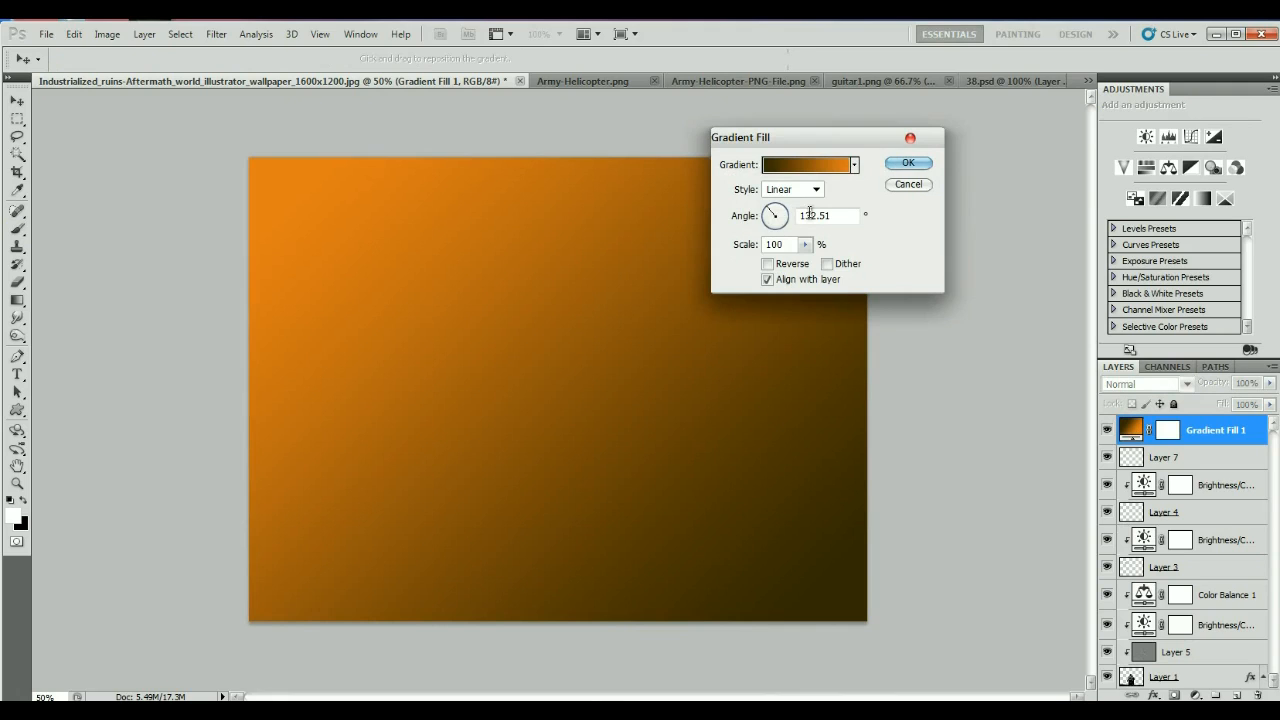
click(770, 207)
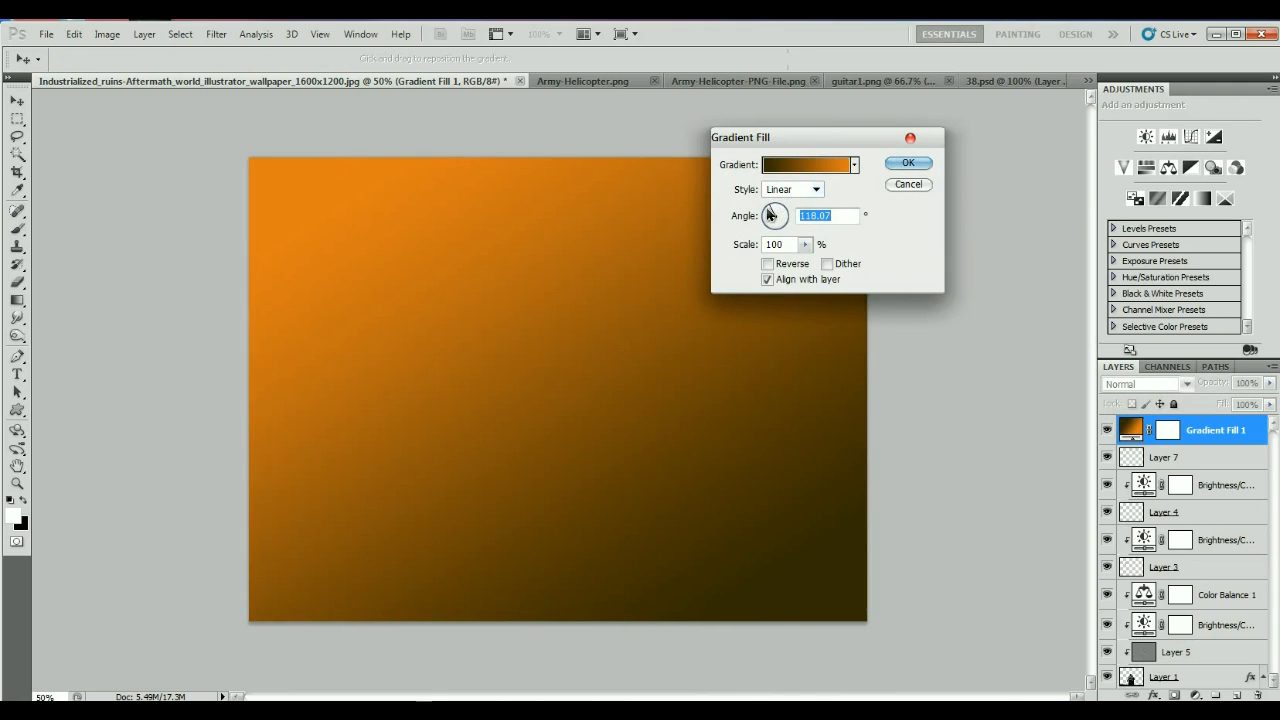
click(770, 212)
click(907, 163)
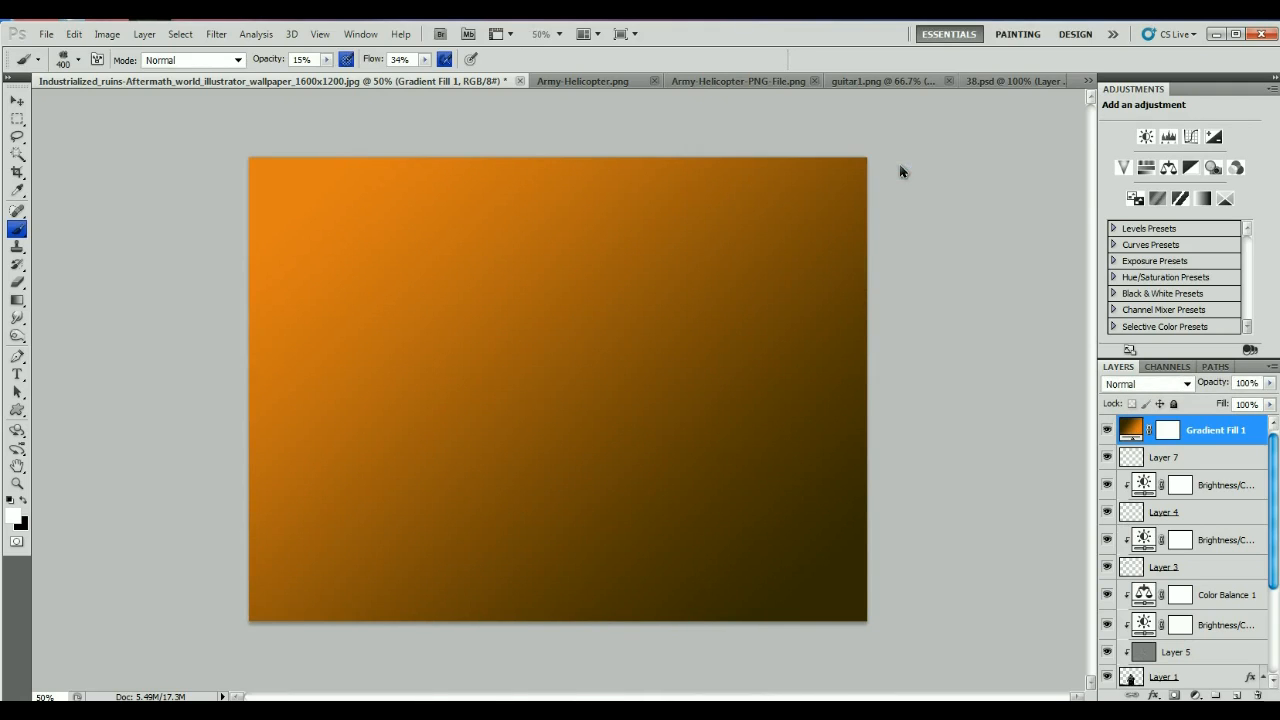
- Blend the gradient fill in Hard Light at 48% opacity and 80% fill, and rasterize the fill layer
click(1150, 383)
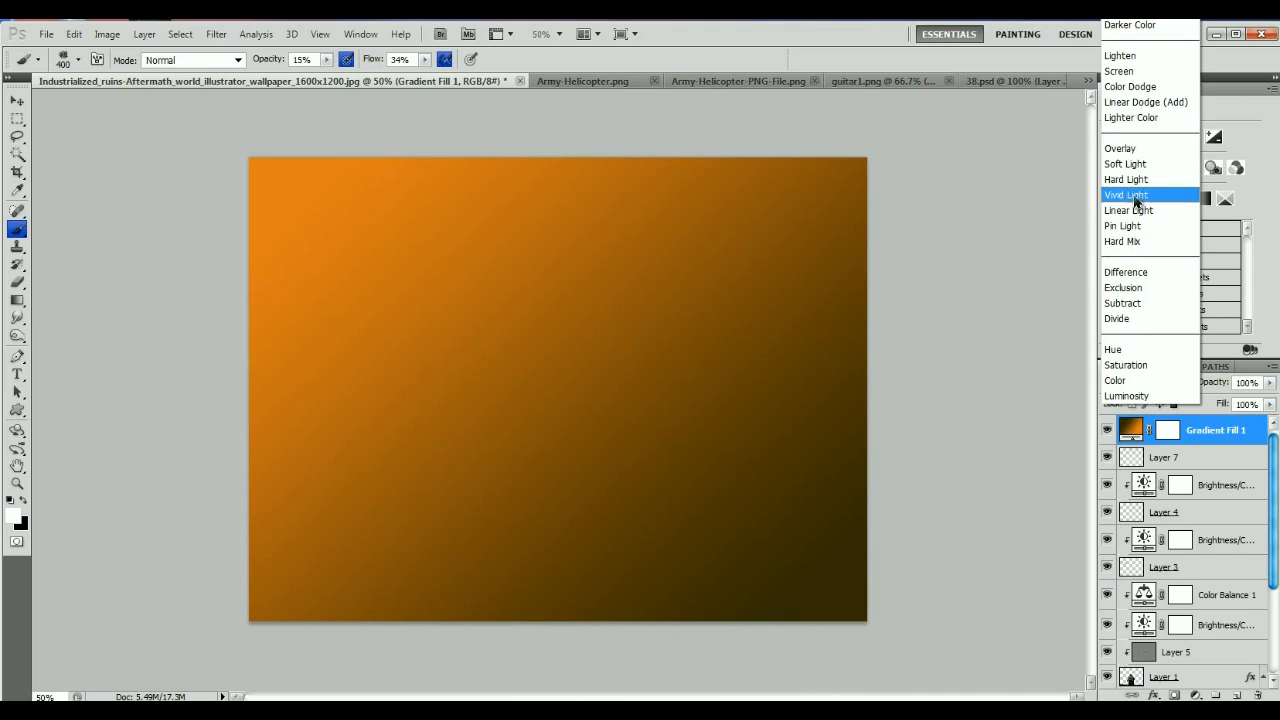
click(1139, 177)
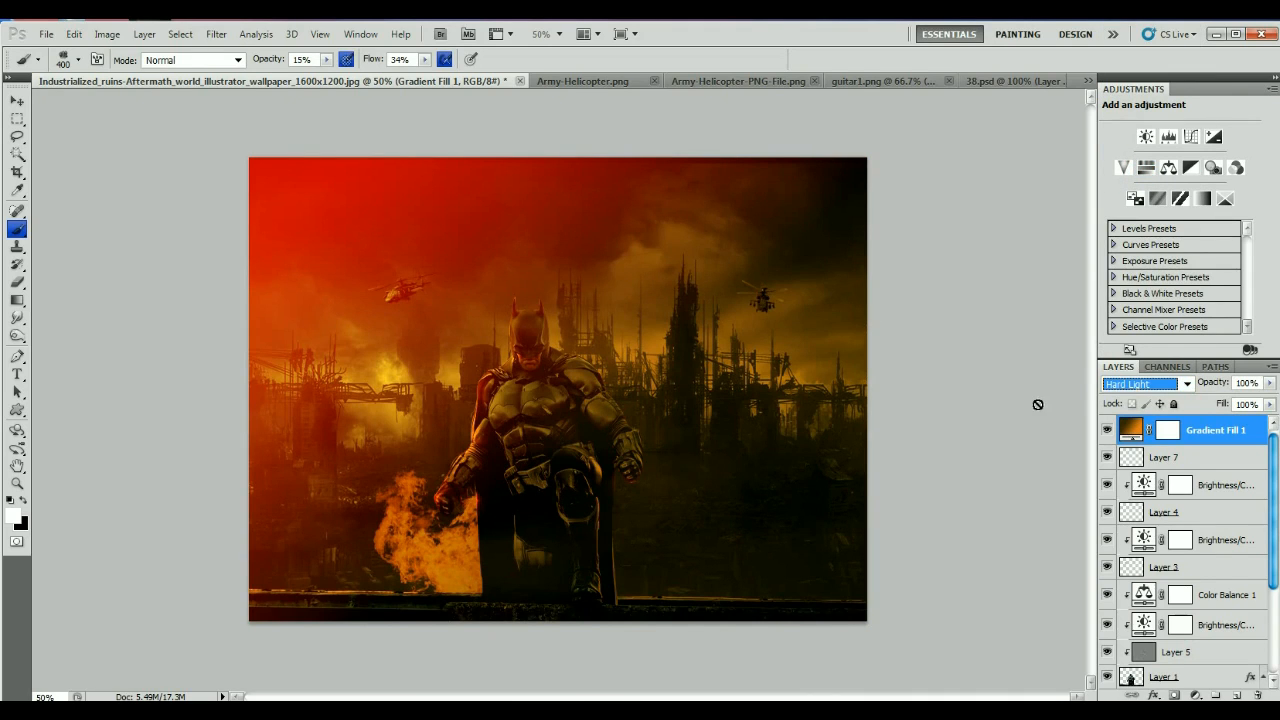
click(1256, 383)
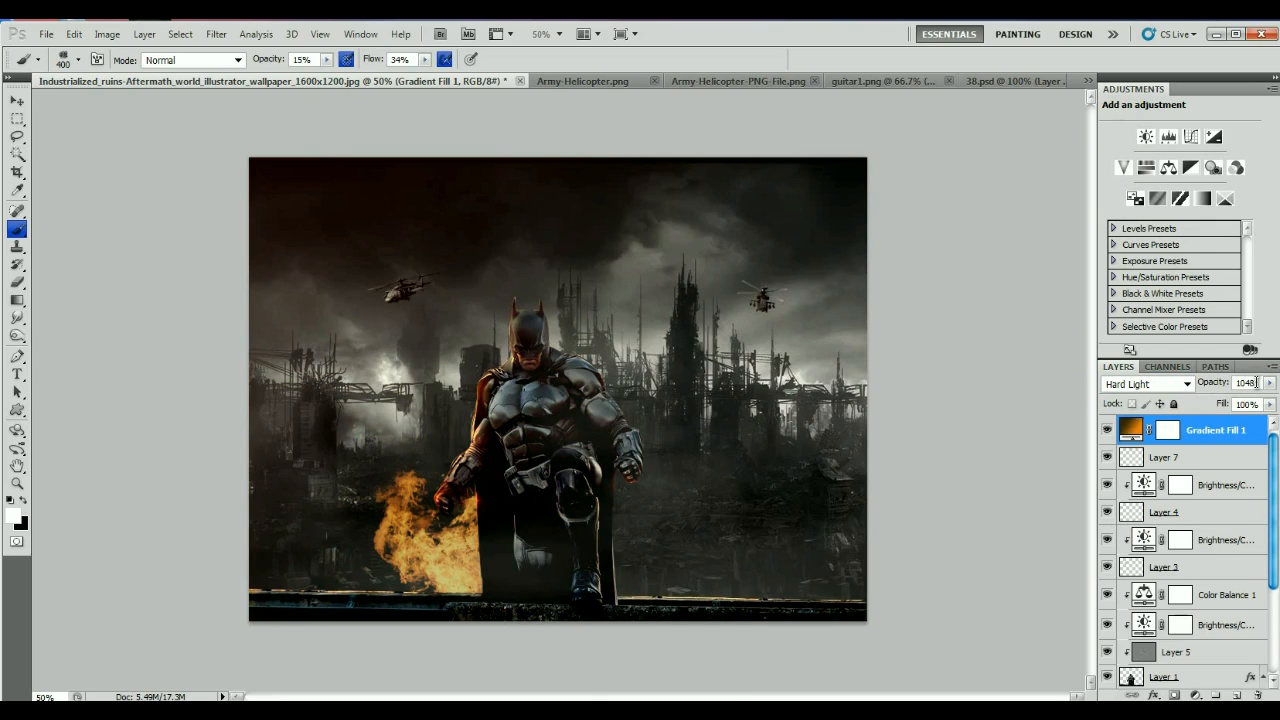
text(48)
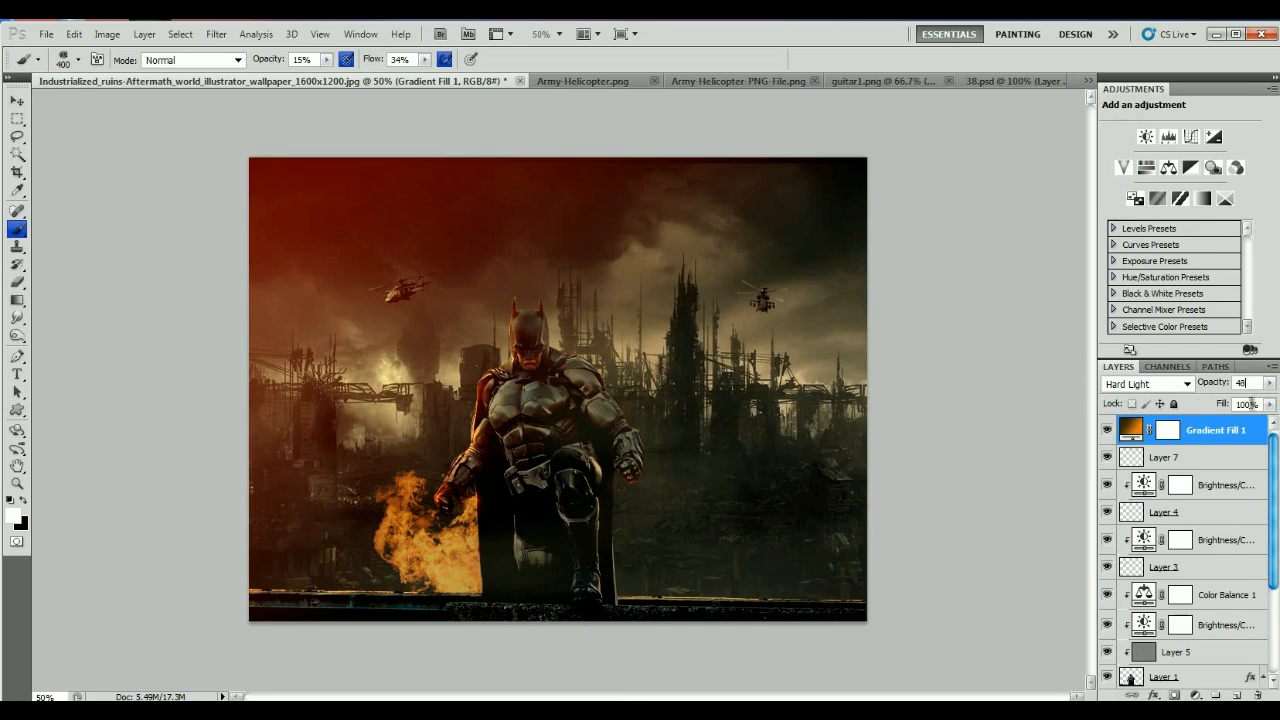
key(BackSpace)
key(BackSpace)
text(80)
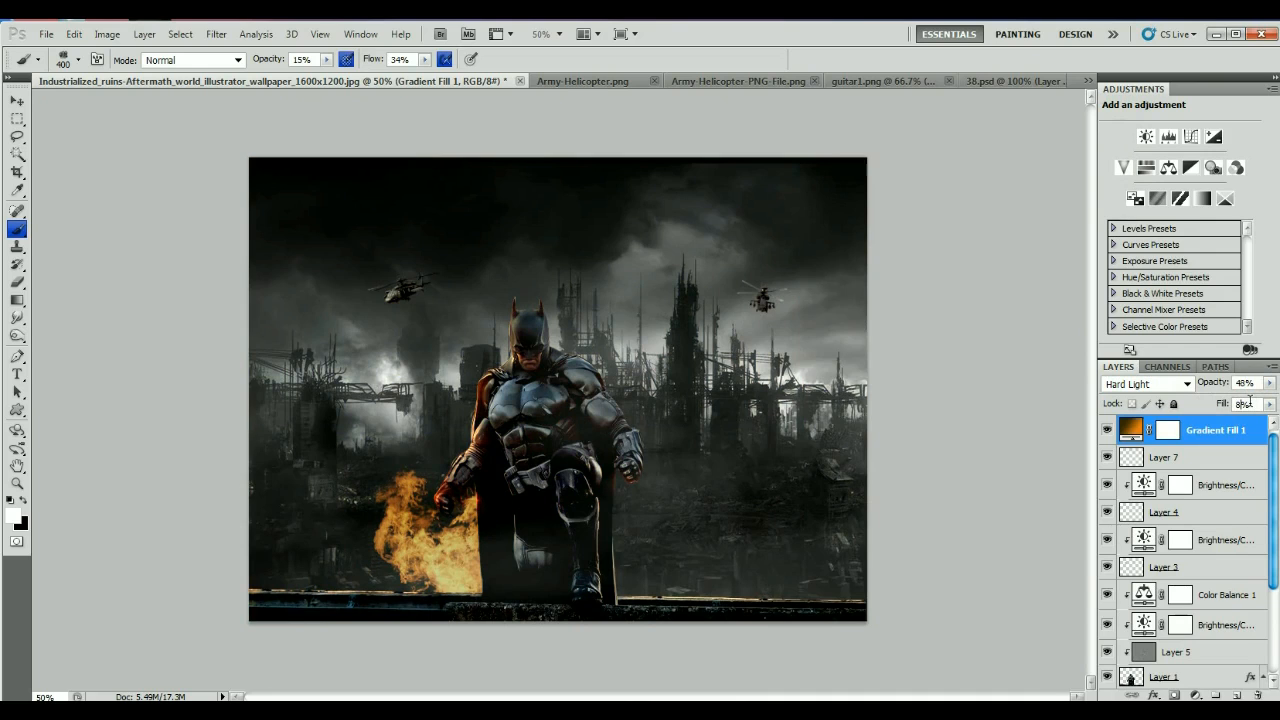
click(1024, 399)
click(594, 223)
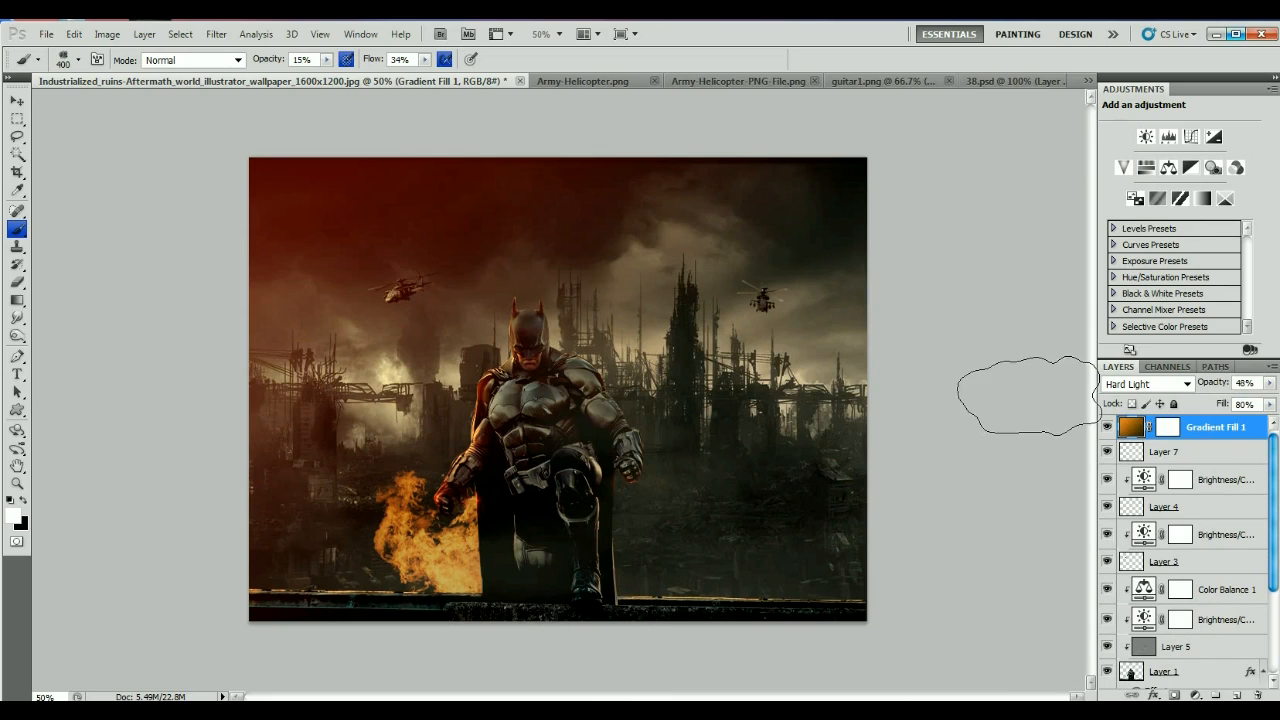
- Add a new layer above the gradient fill and fill it entirely with medium gray
click(1238, 695)
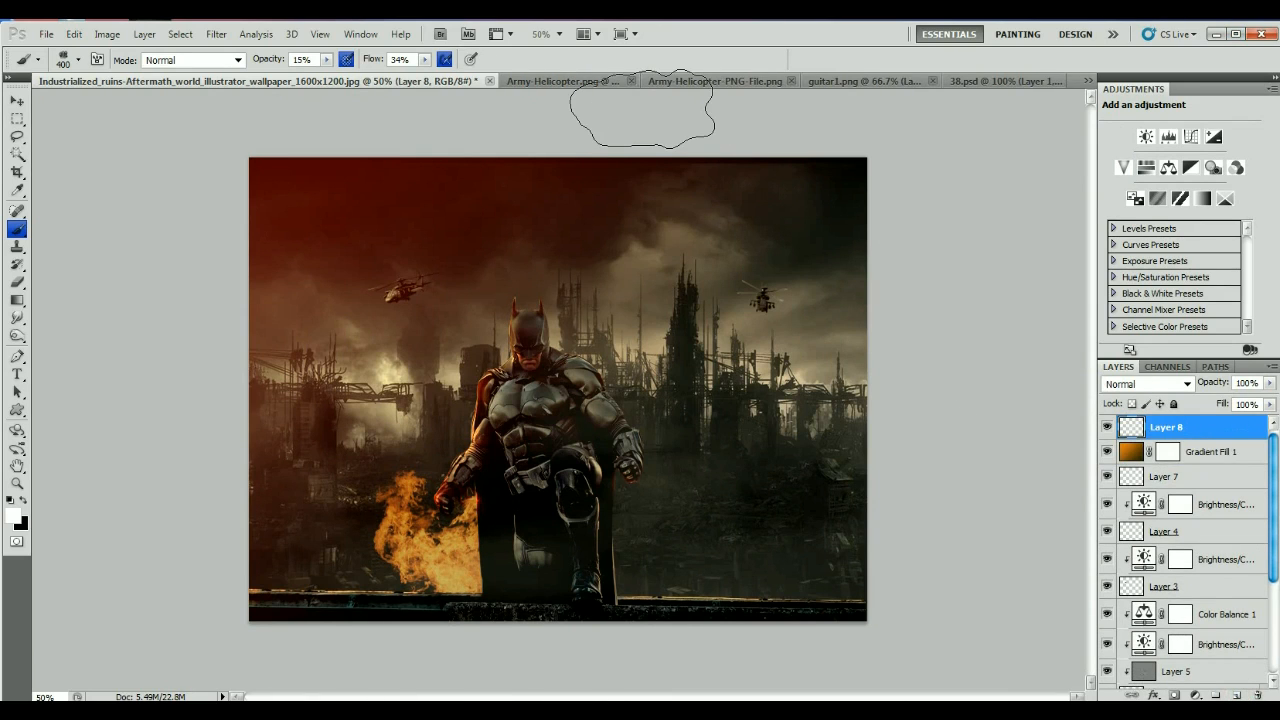
key(shift+F5)
click(592, 102)
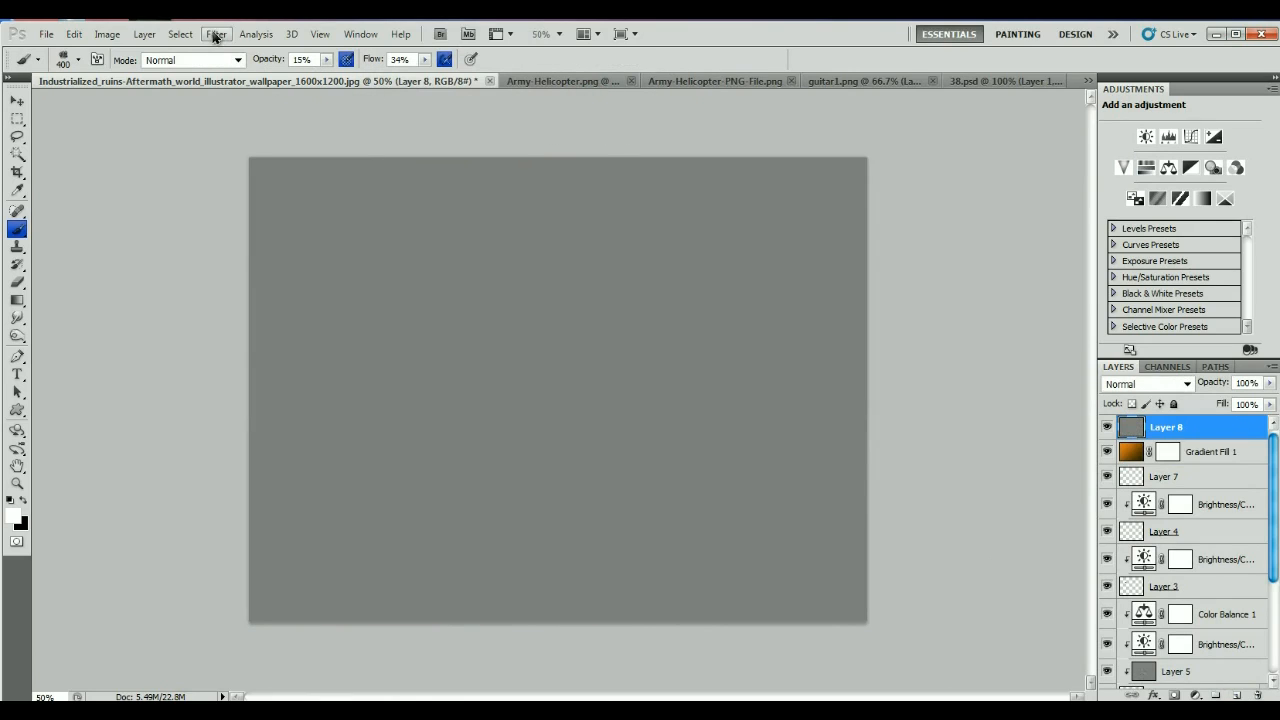
key(v)
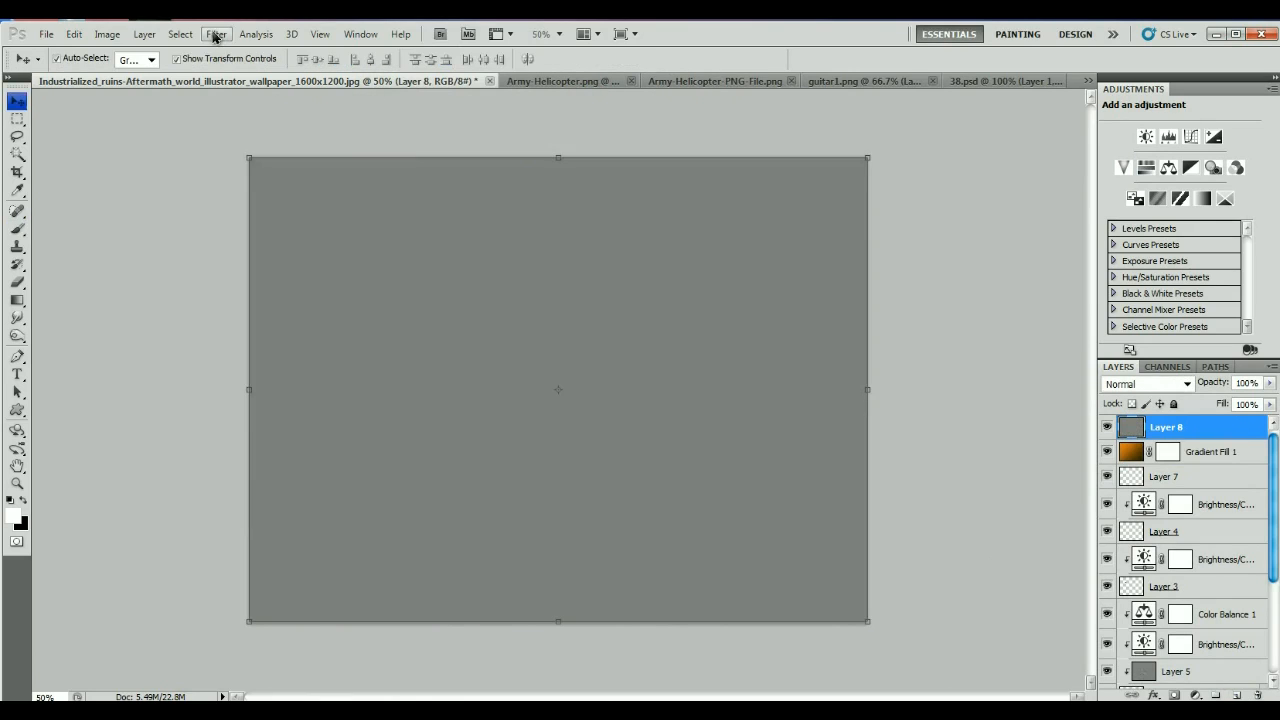
- Apply monochromatic Gaussian noise of 143.59% to the gray layer
click(215, 35)
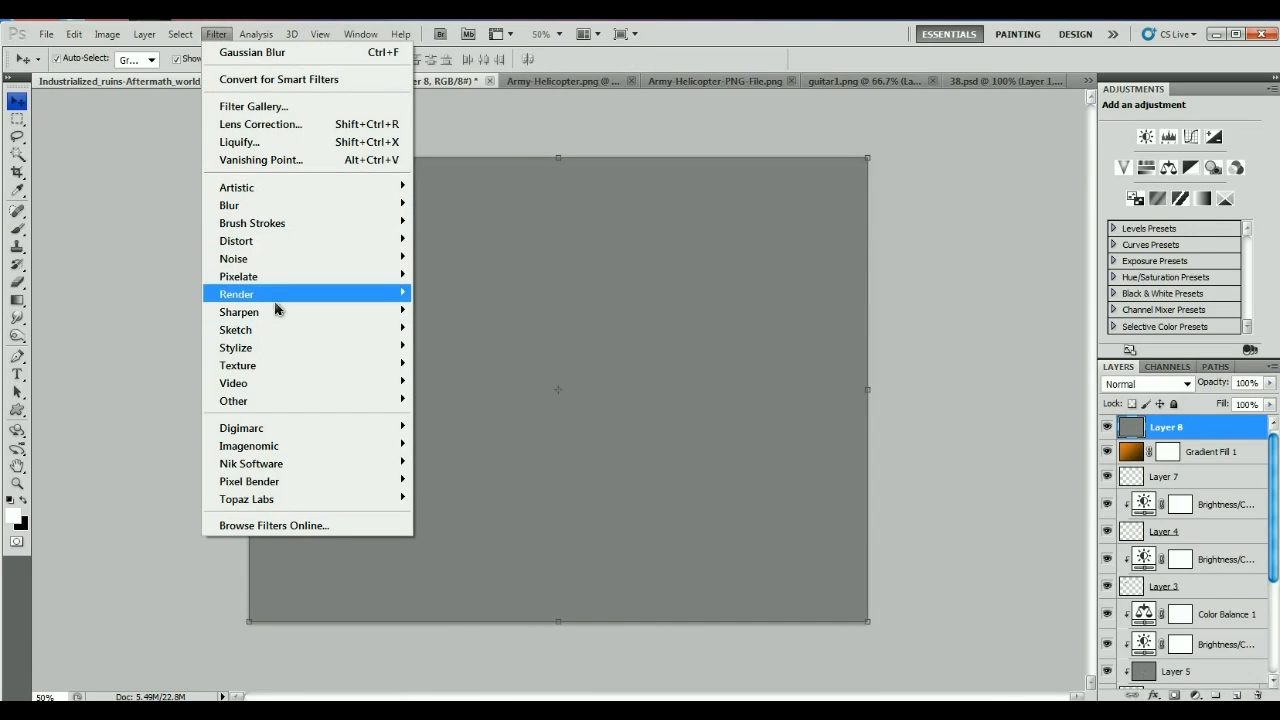
mouse_move(290, 260)
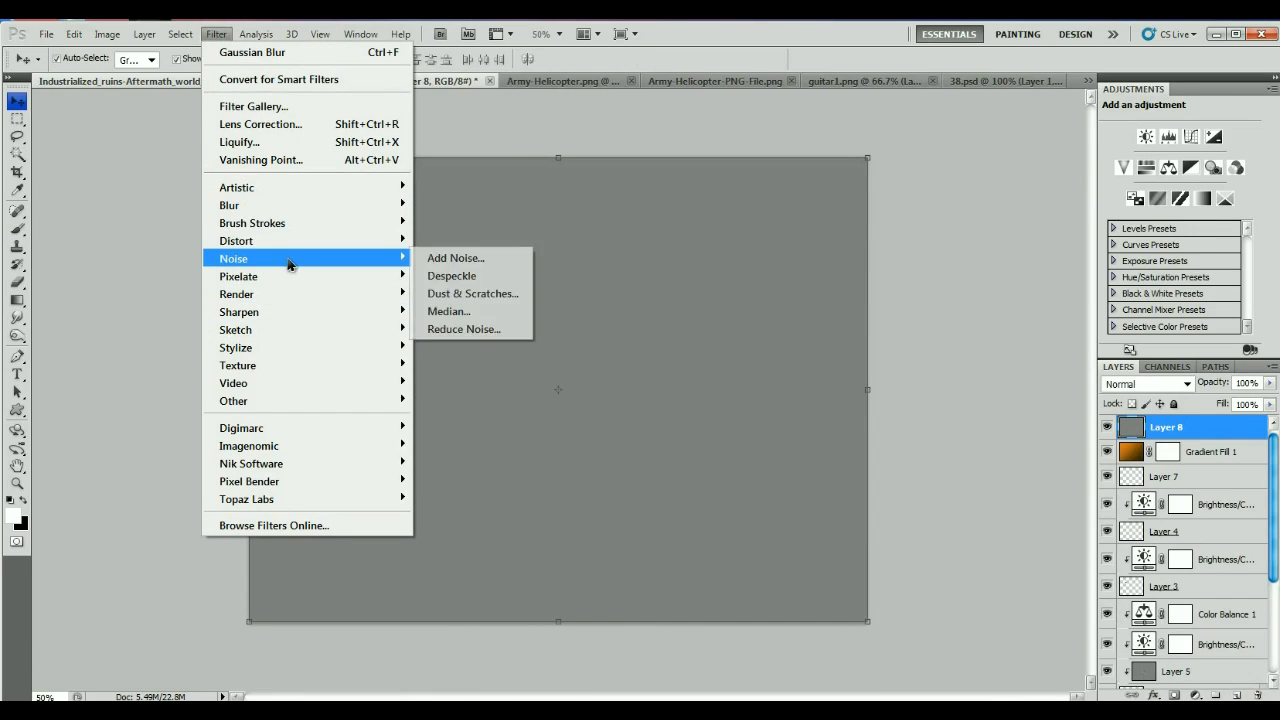
click(455, 258)
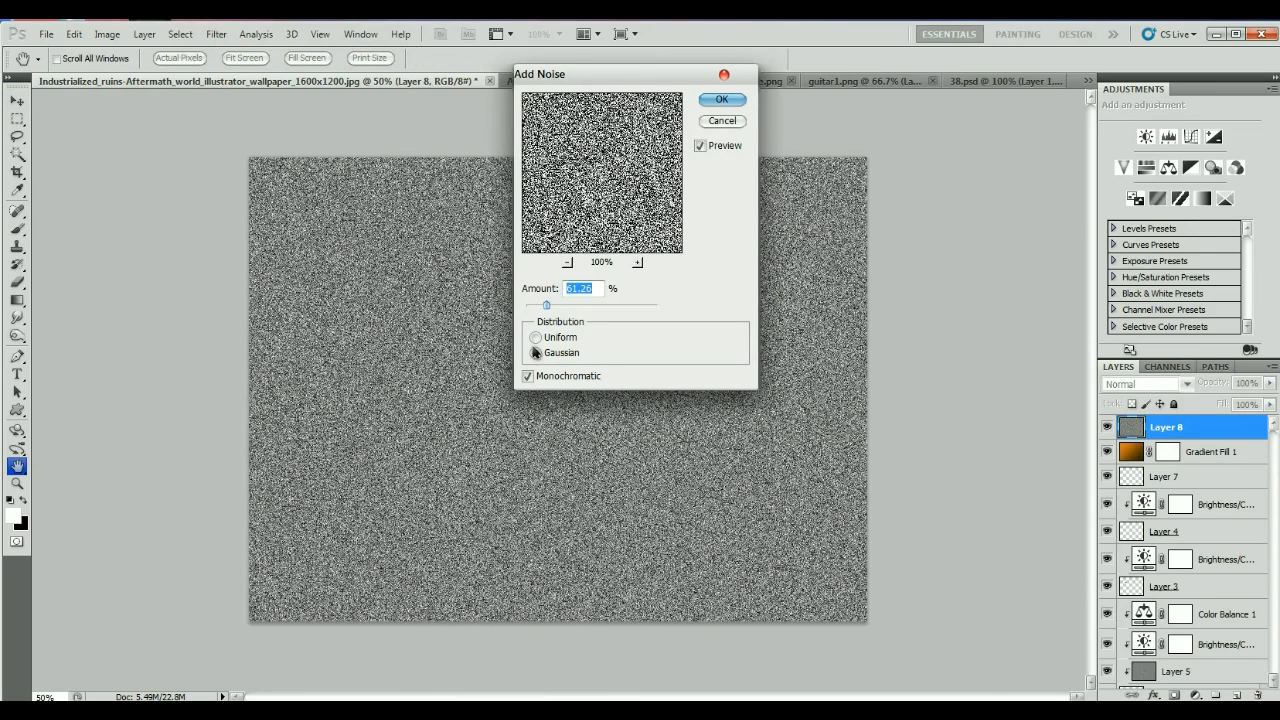
drag(549, 310, 575, 313)
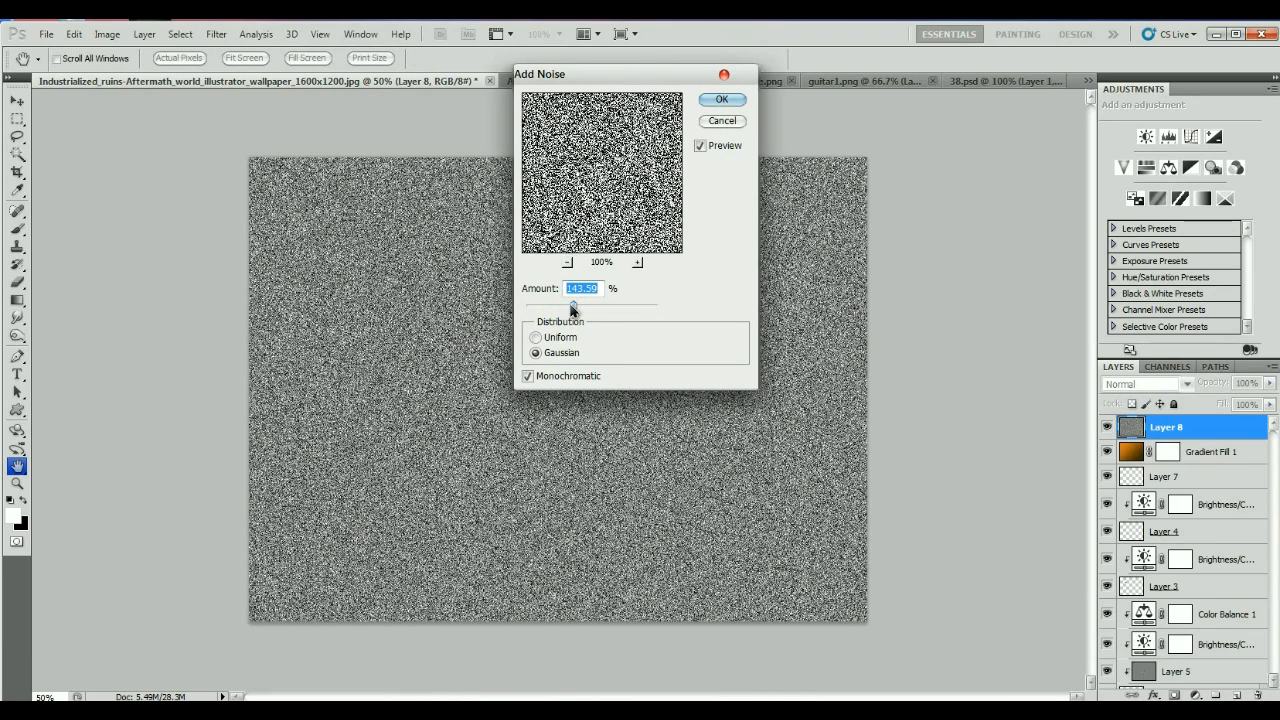
click(723, 101)
key(v)
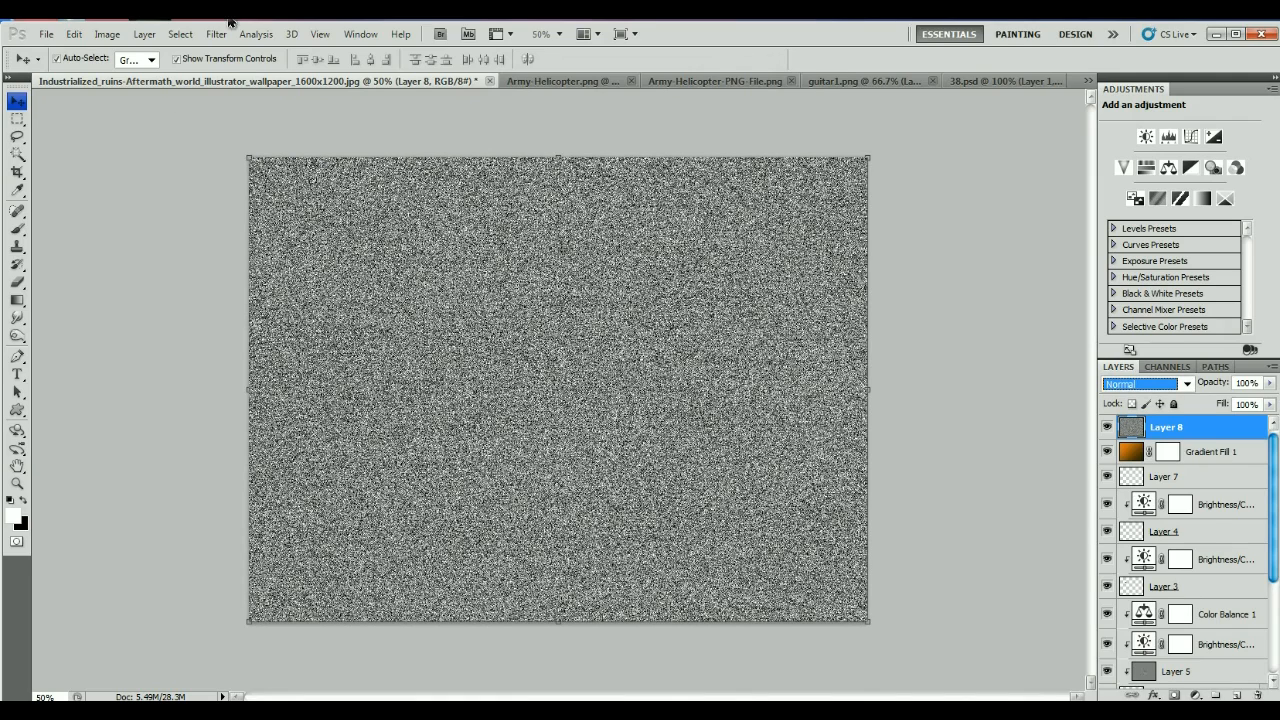
click(218, 34)
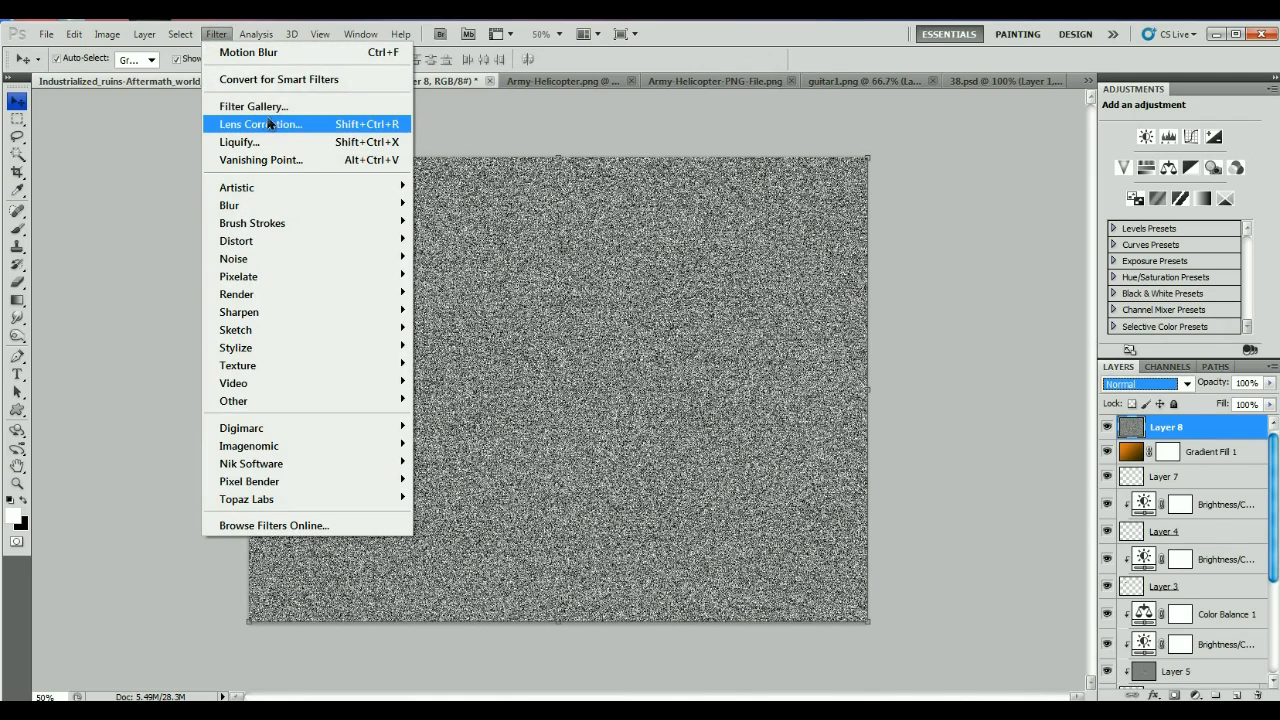
mouse_move(290, 207)
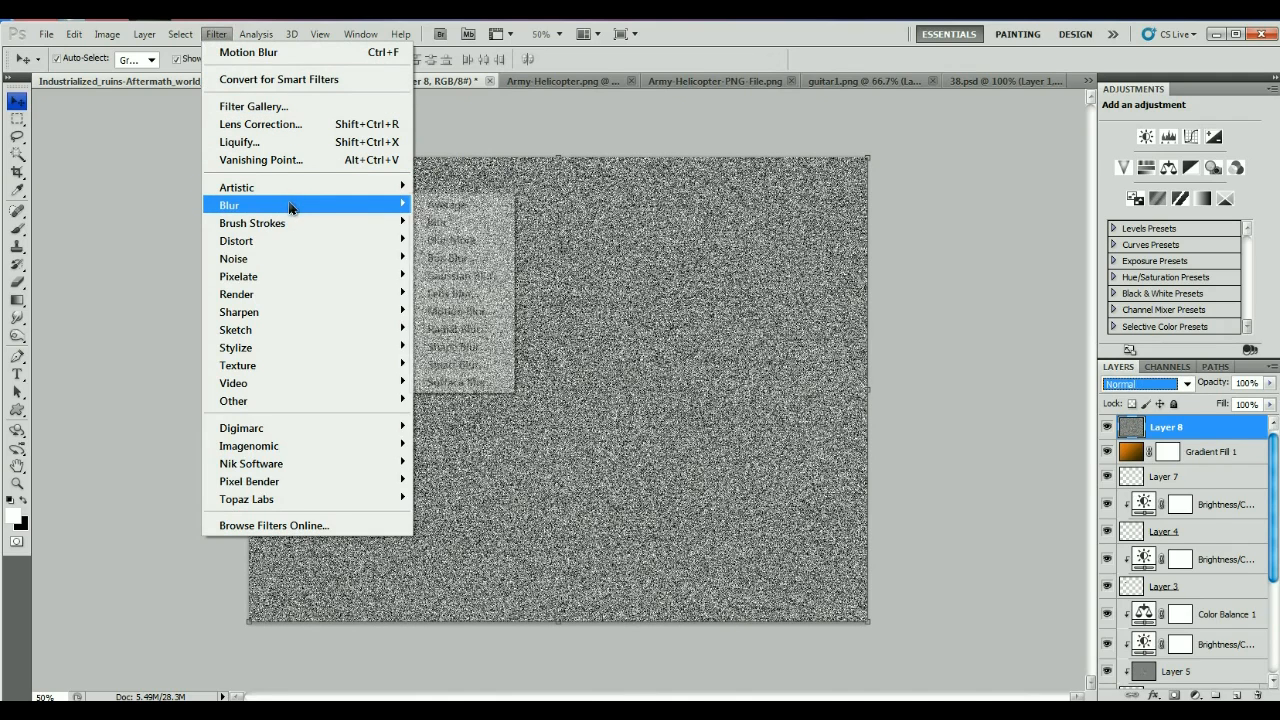
click(472, 280)
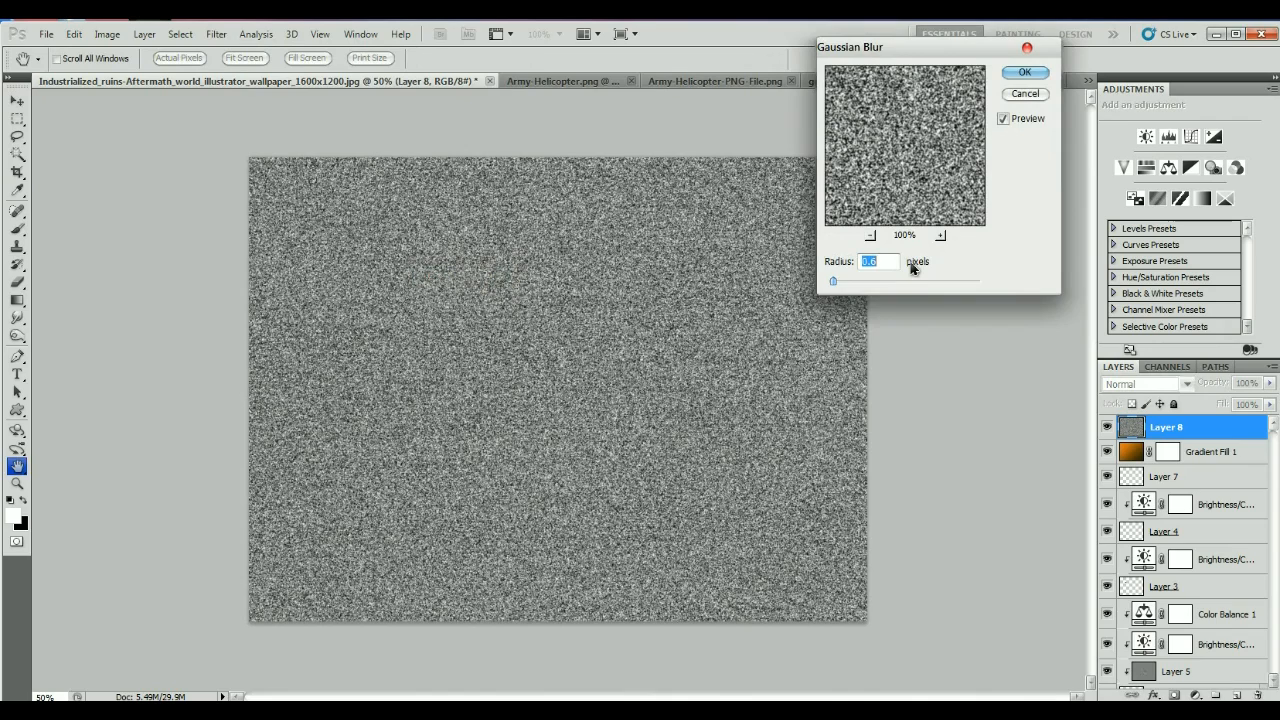
key(Return)
- Apply a Motion Blur to the noise layer at an angle of -54° and a distance of 73 pixels to form rain streaks
click(214, 36)
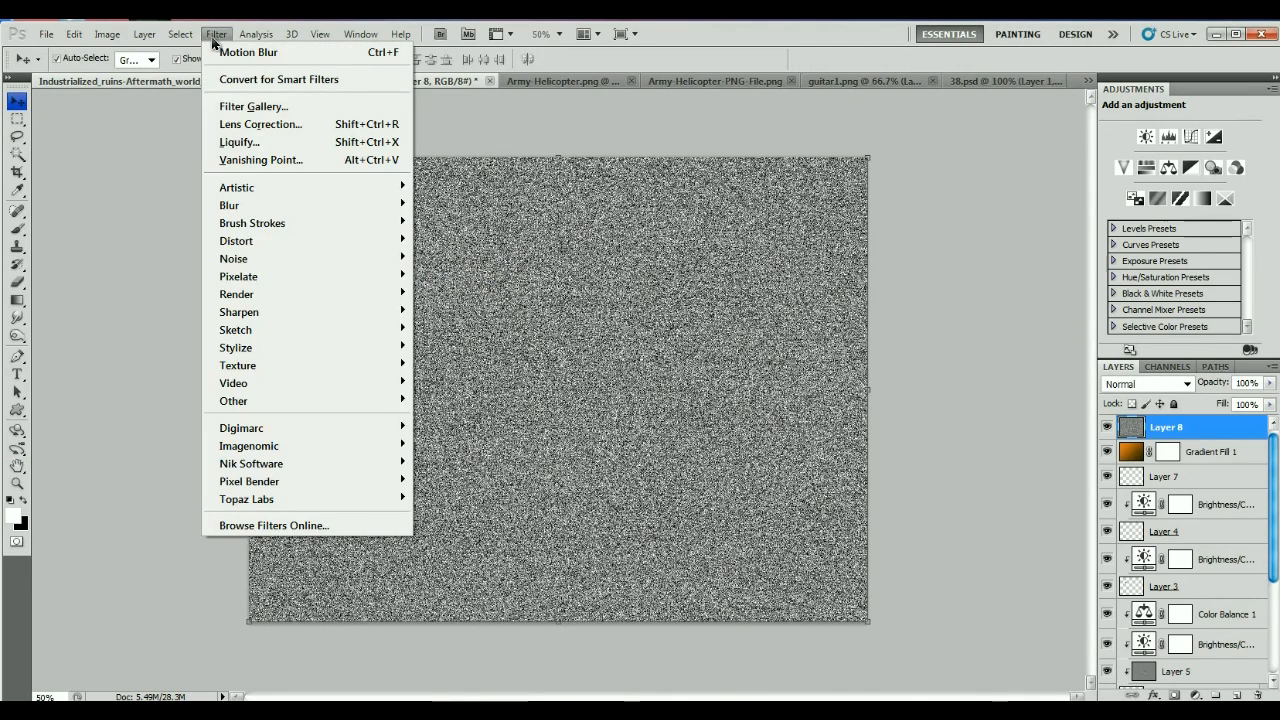
mouse_move(263, 215)
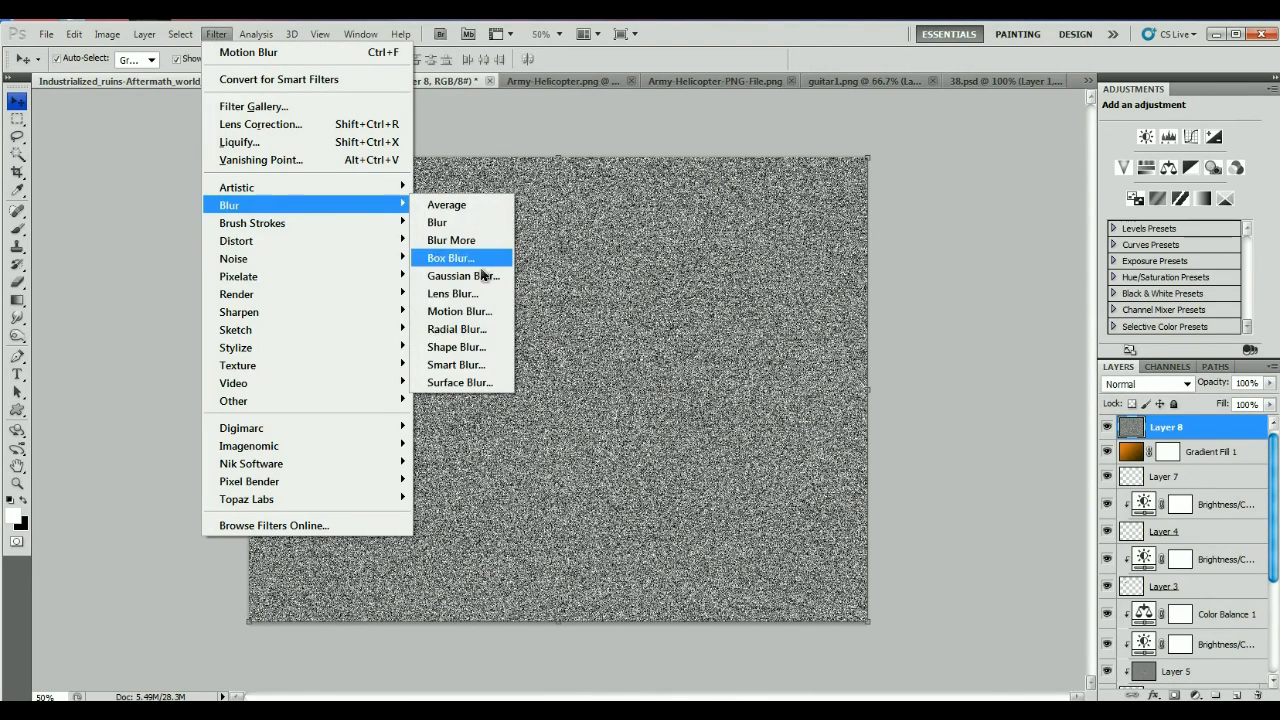
click(485, 313)
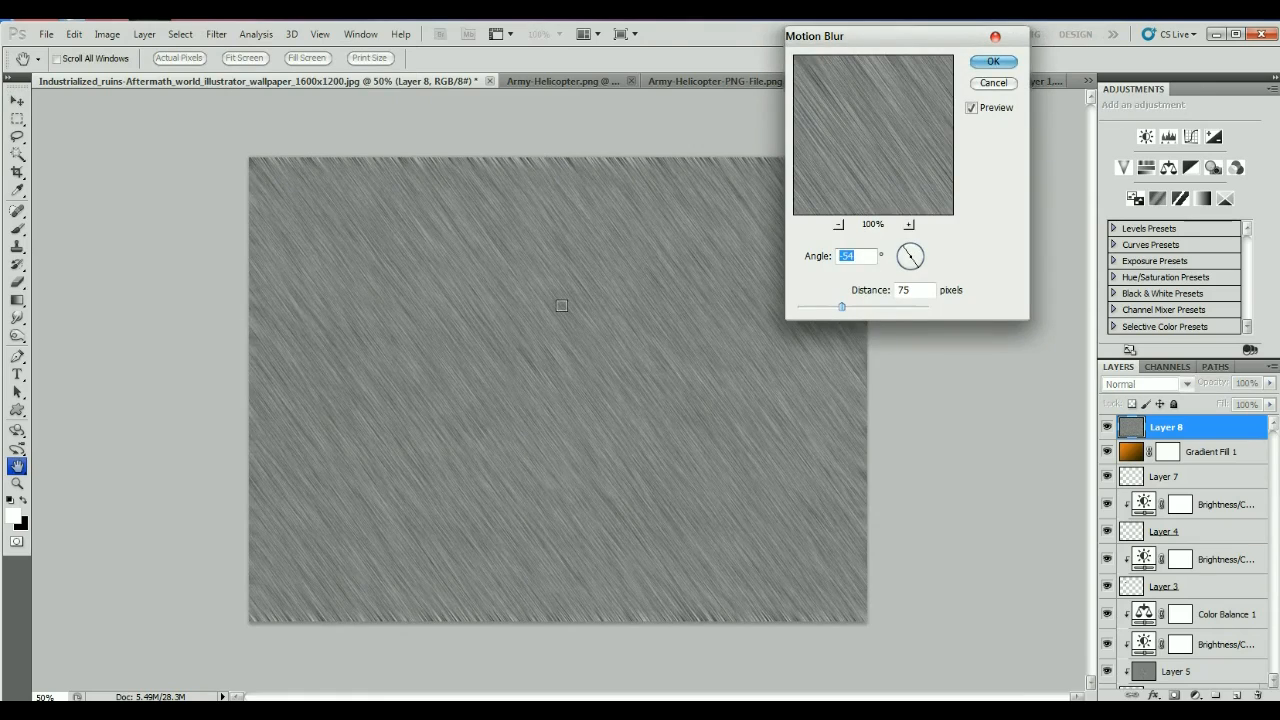
drag(845, 308, 855, 311)
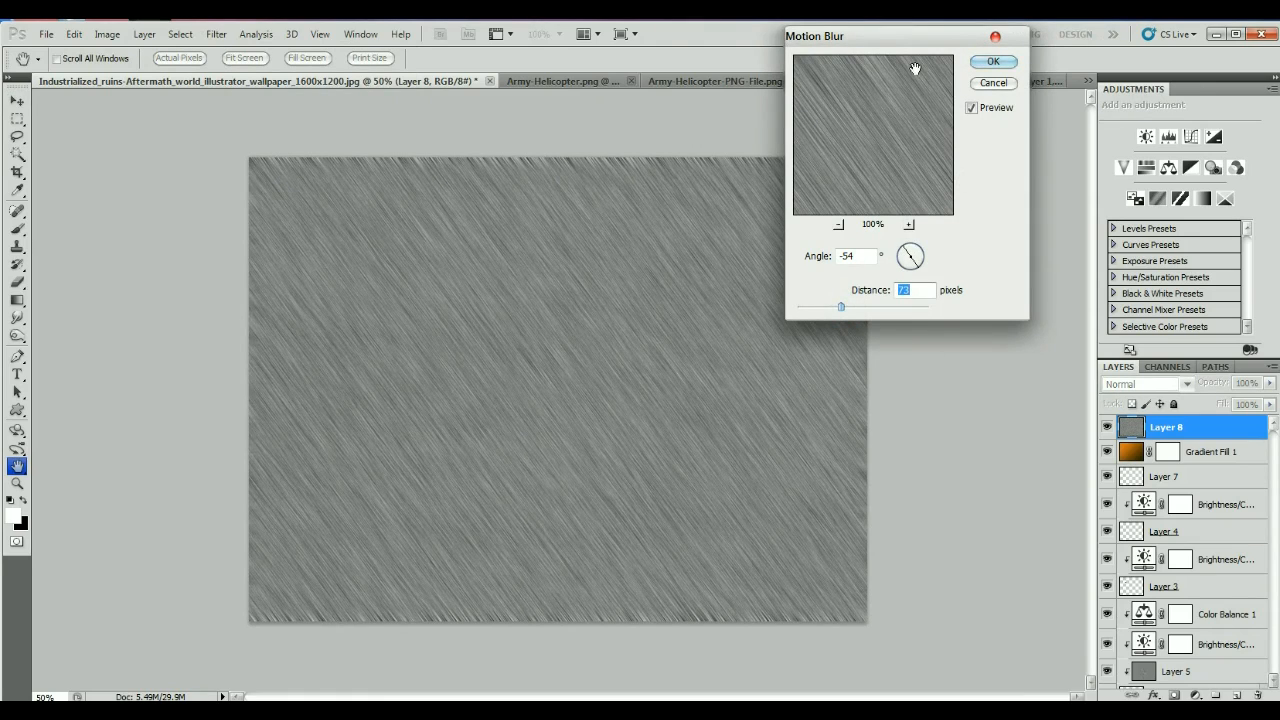
click(990, 62)
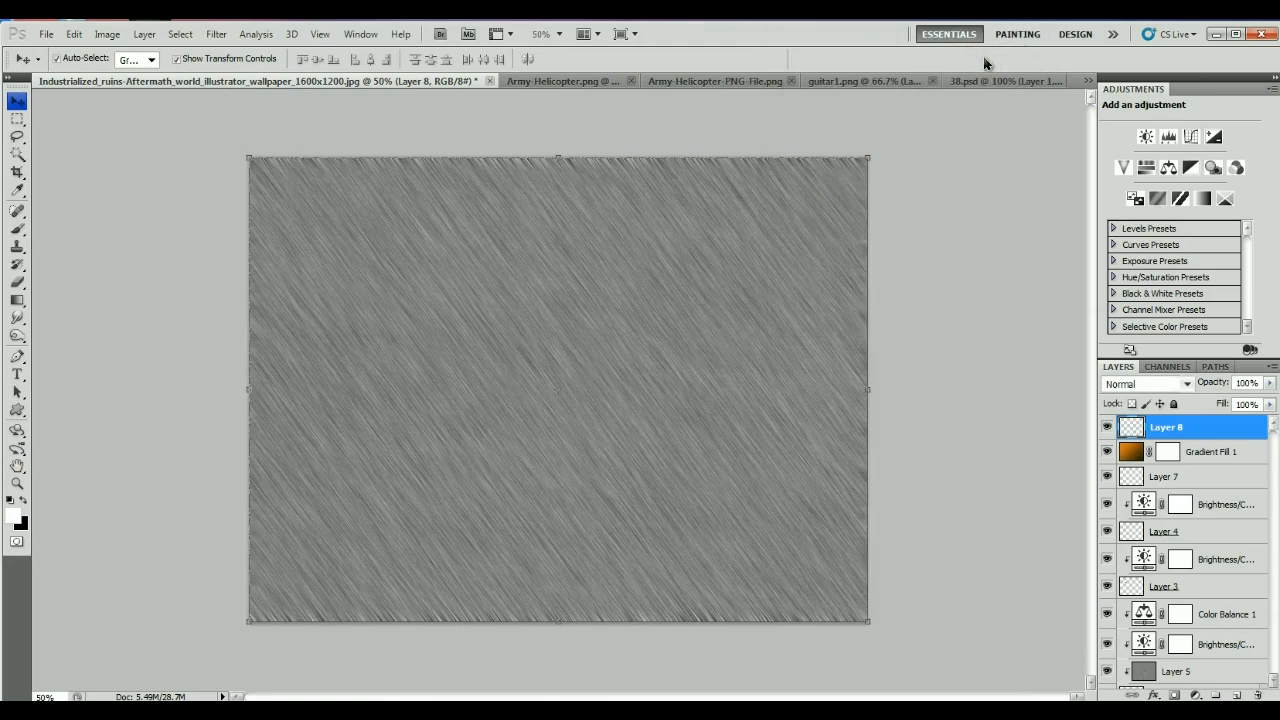
- Blend the rain streak layer over the composite in Hard Light mode at 66% opacity
click(1180, 384)
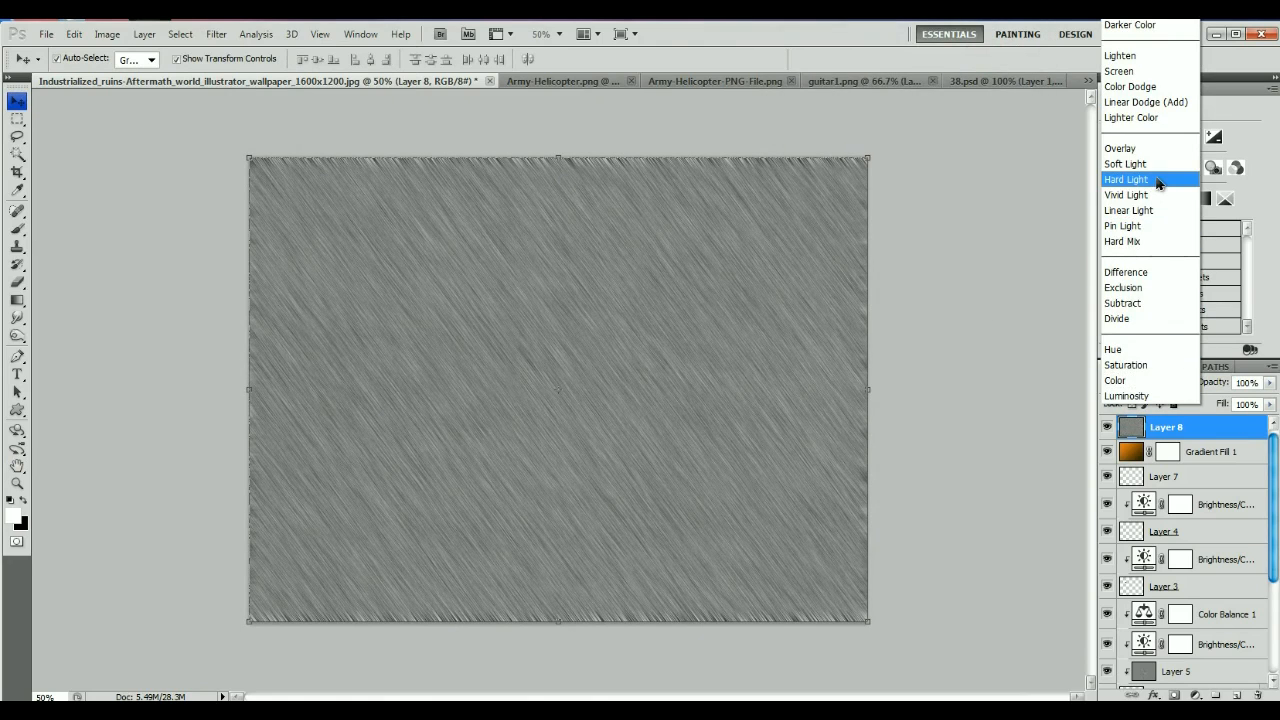
click(1158, 180)
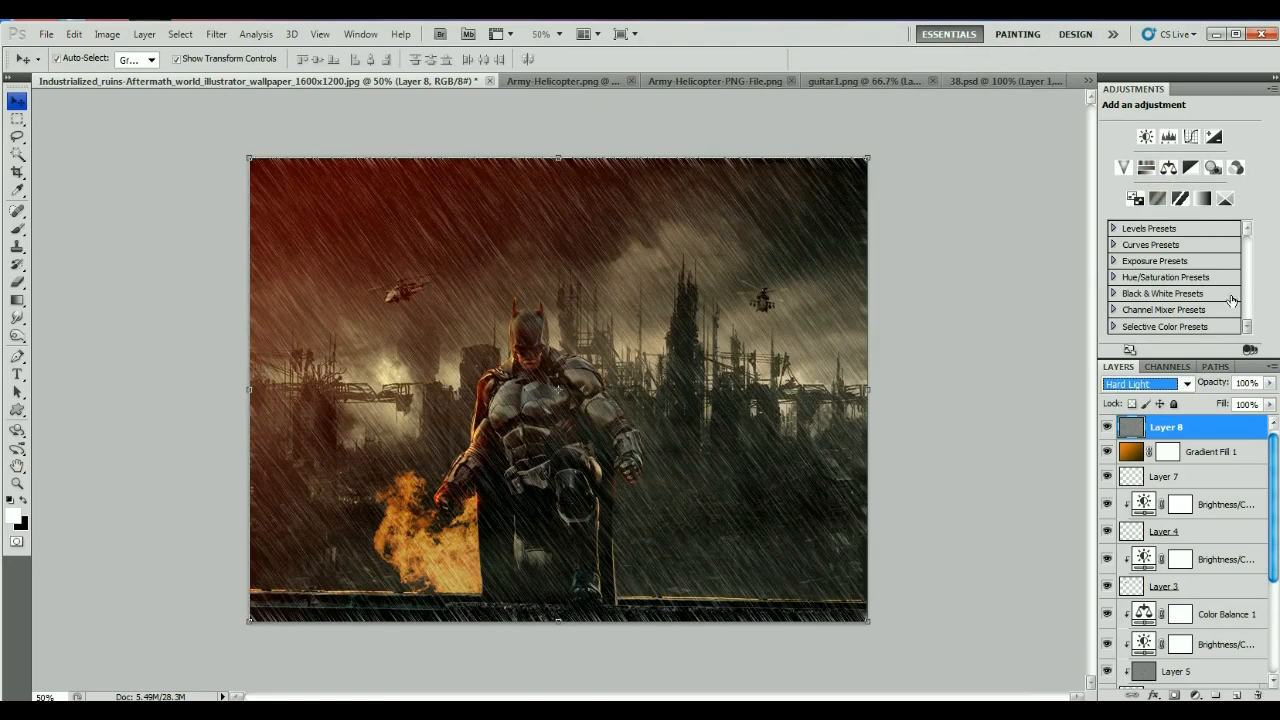
drag(1228, 387, 1203, 382)
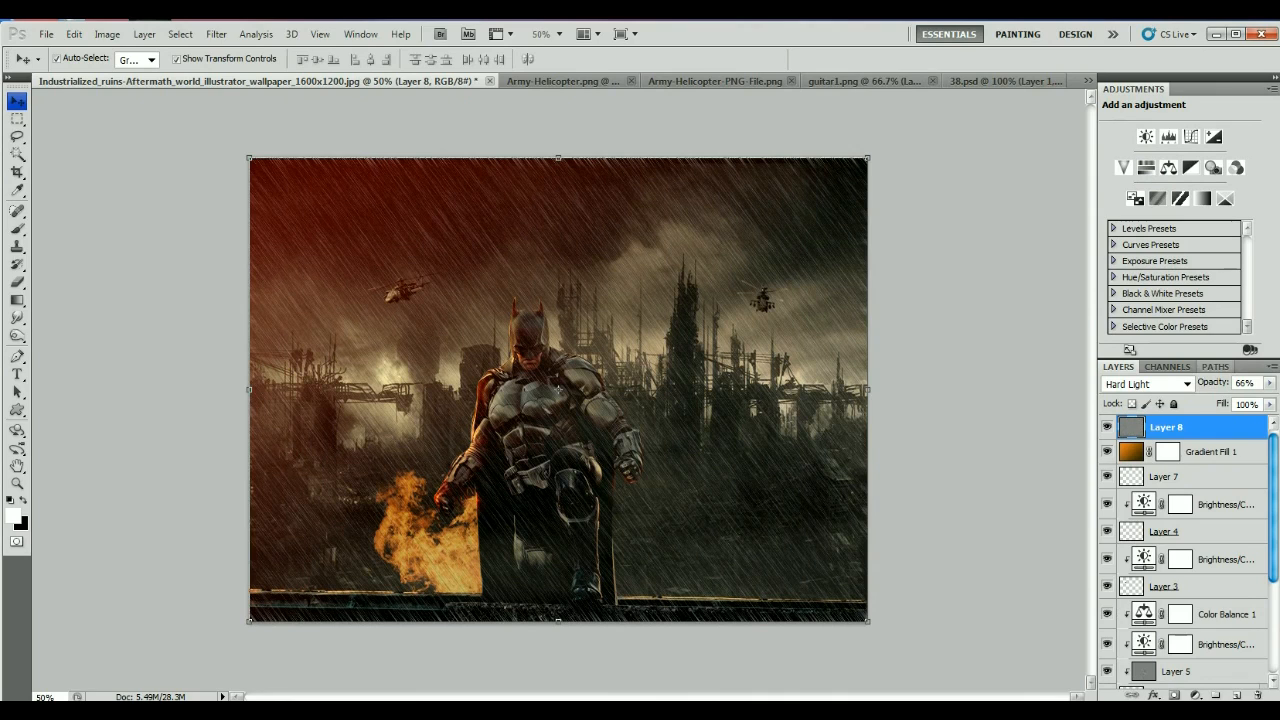
click(965, 425)
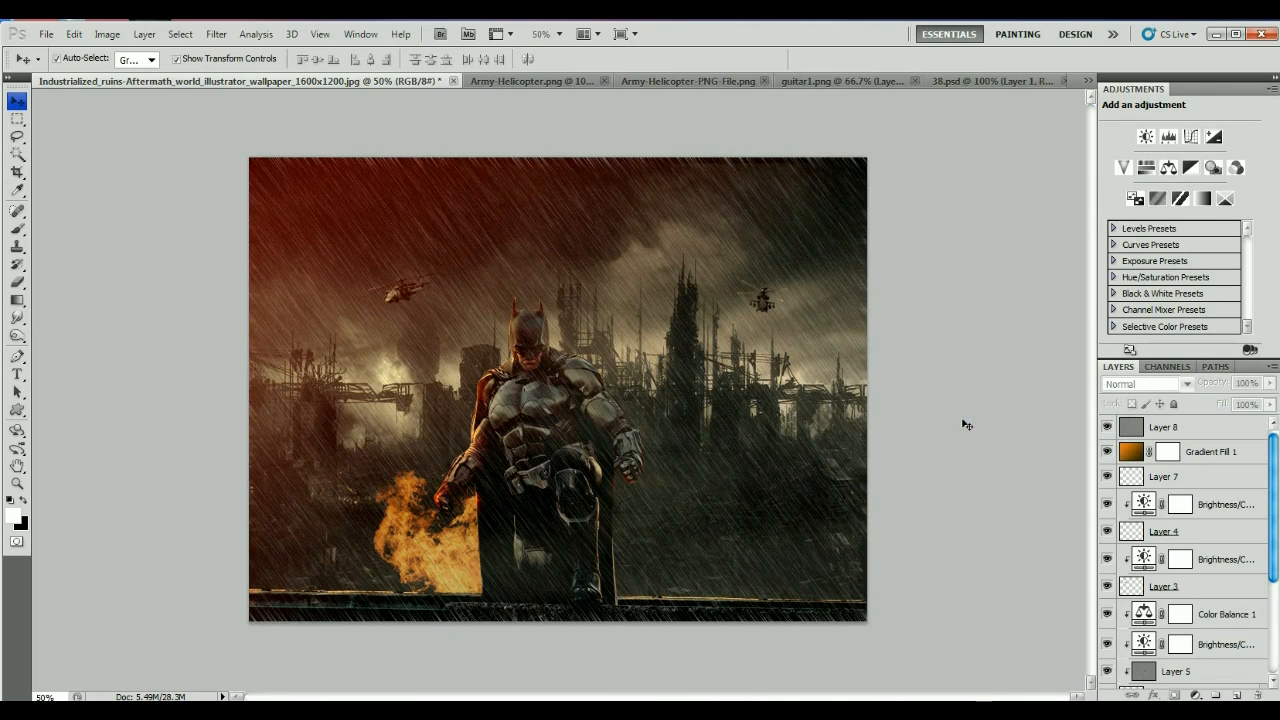
click(860, 308)
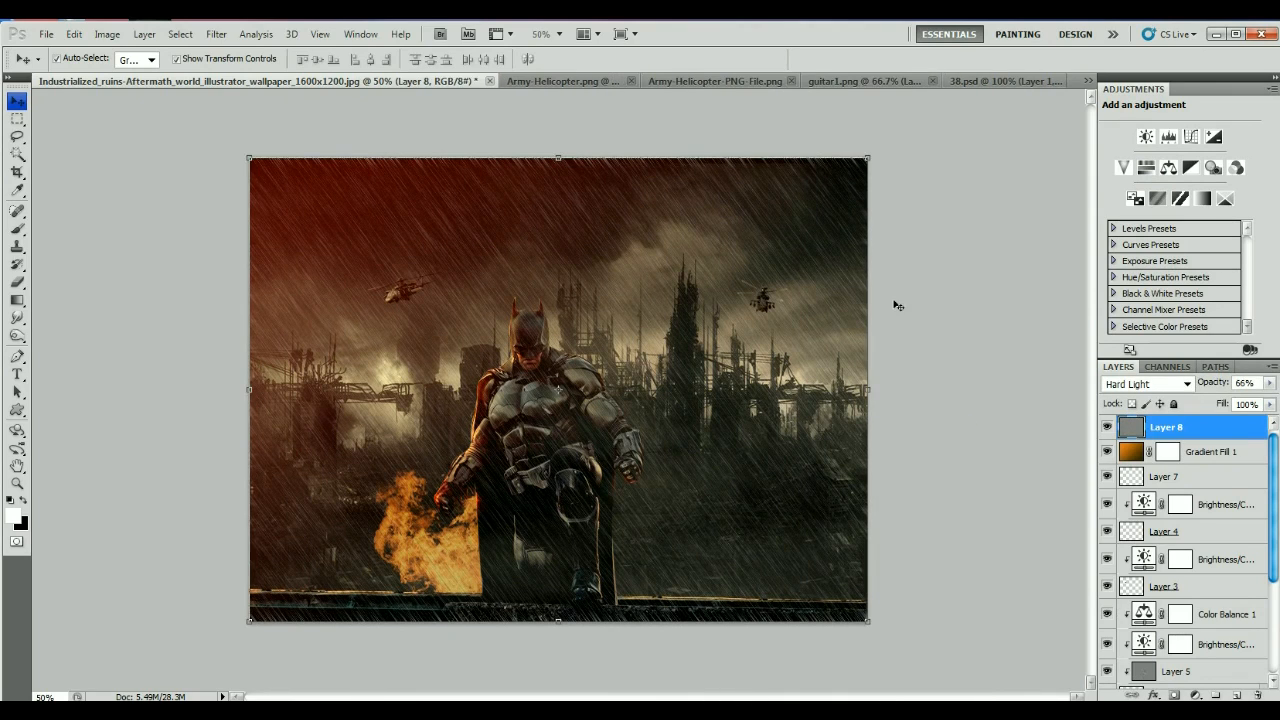
- Stamp all visible layers into a new layer above the rain layer and open it in the Color Efex Pro 4 filter
key(ctrl+shift+alt+e)
click(217, 34)
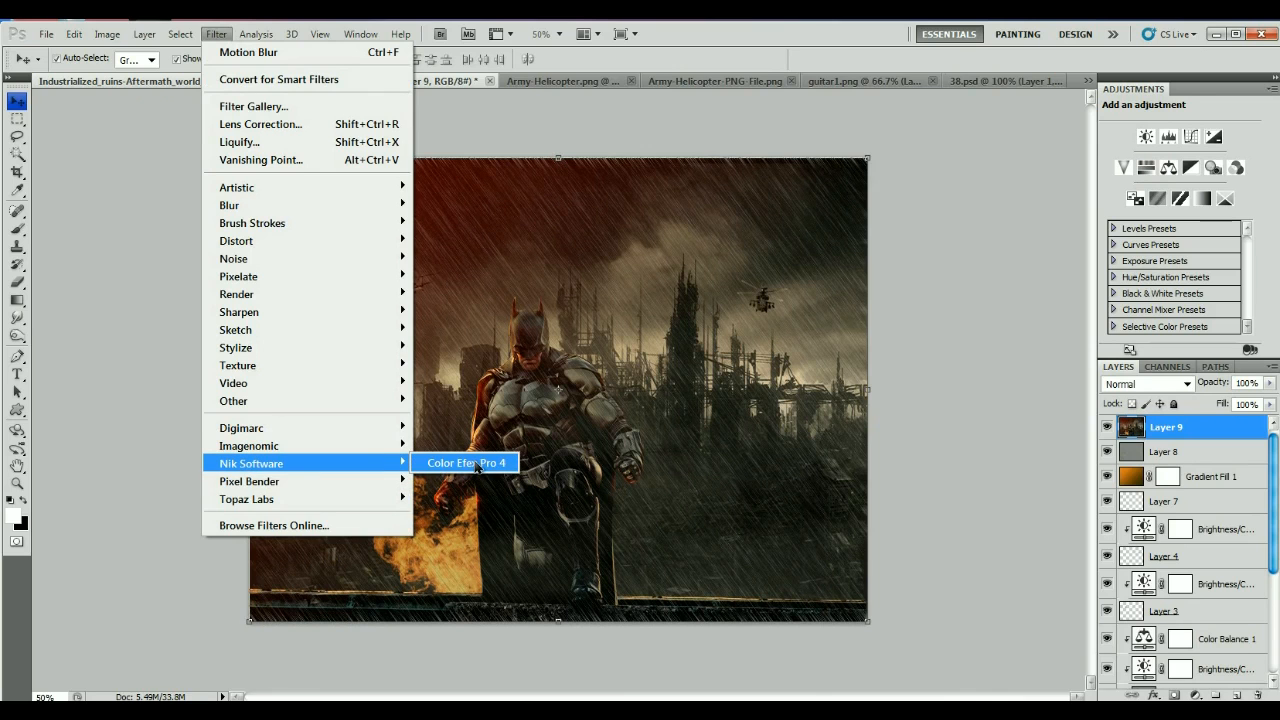
click(477, 465)
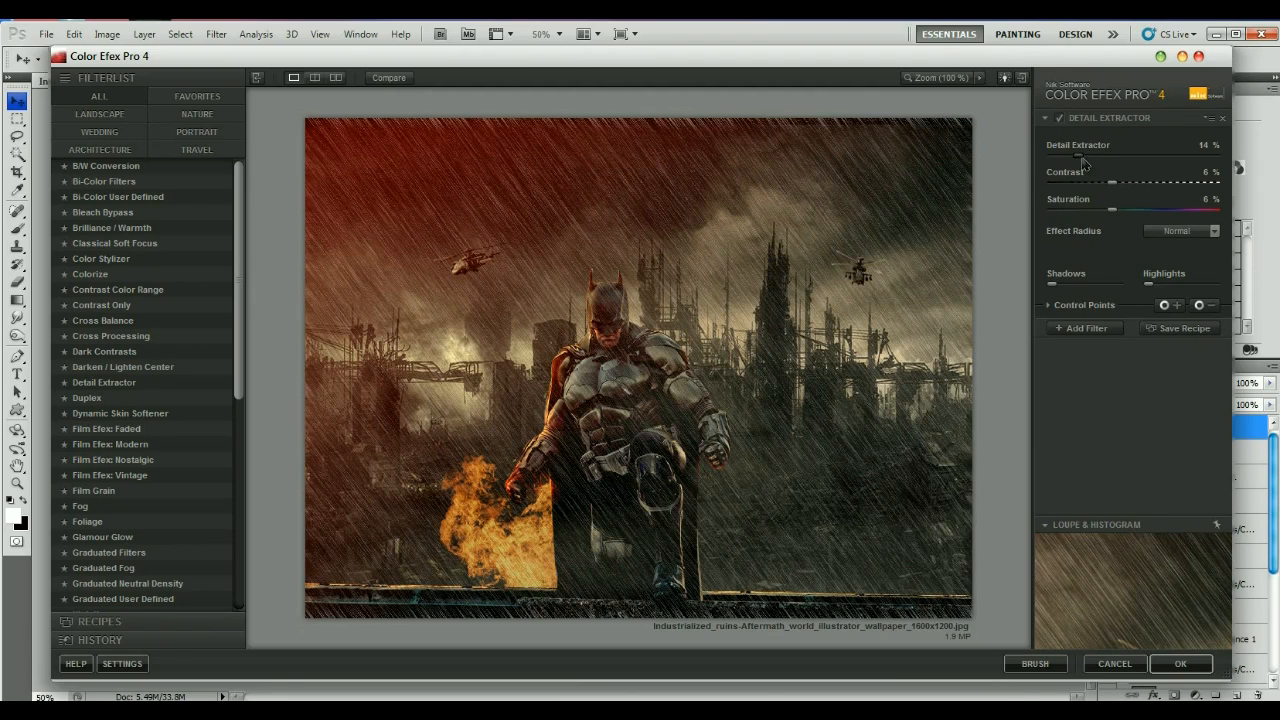
- Add a Cross Processing filter after Detail Extractor and set its method to the E6 to C41 option C01
click(1088, 330)
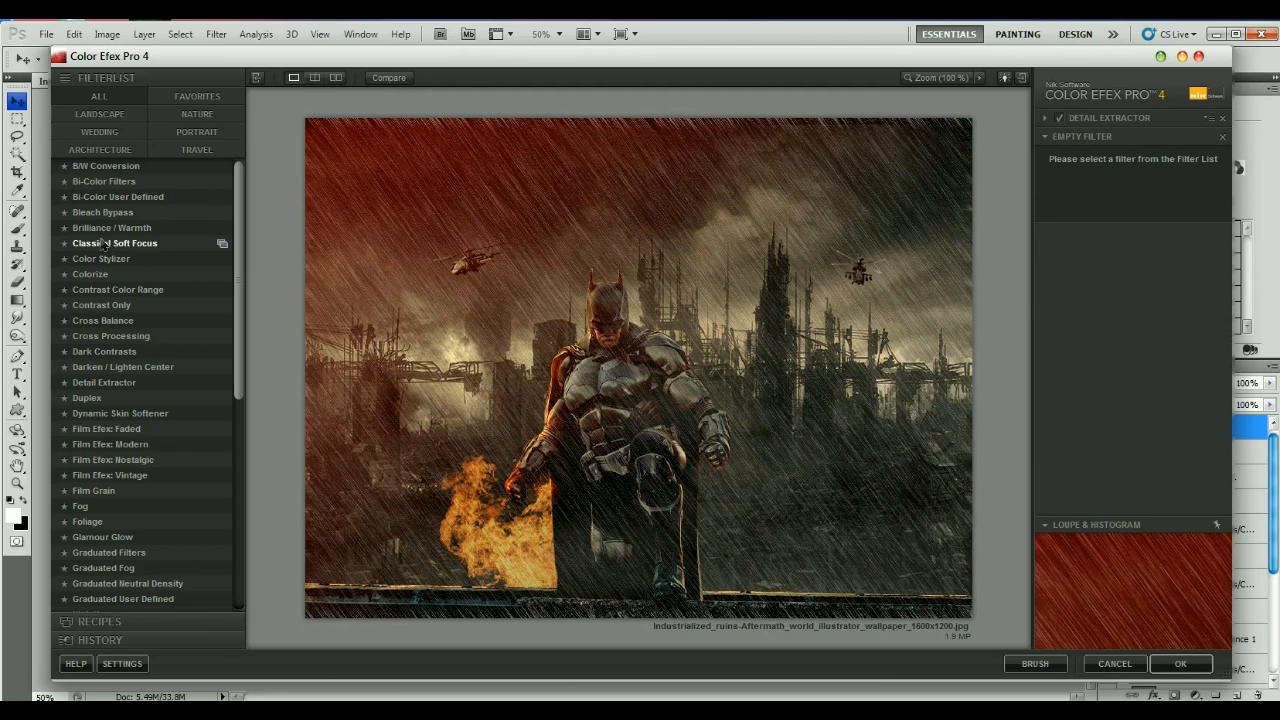
click(1096, 119)
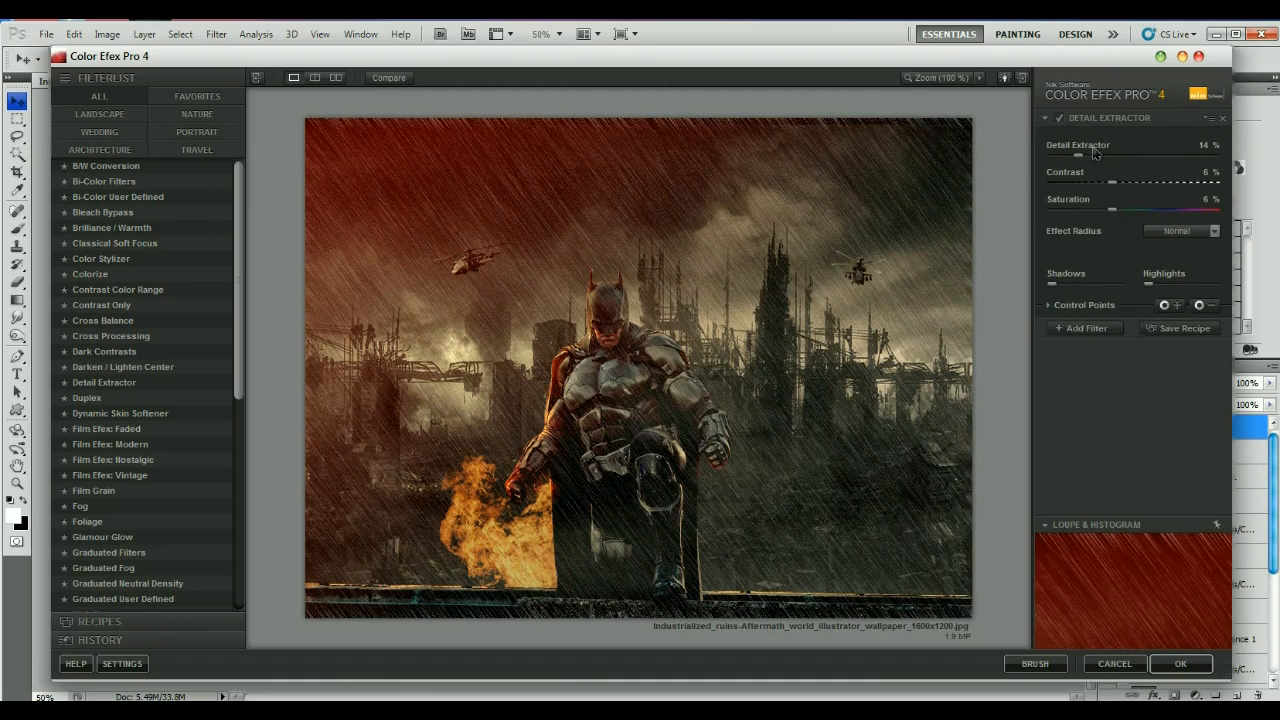
click(1097, 329)
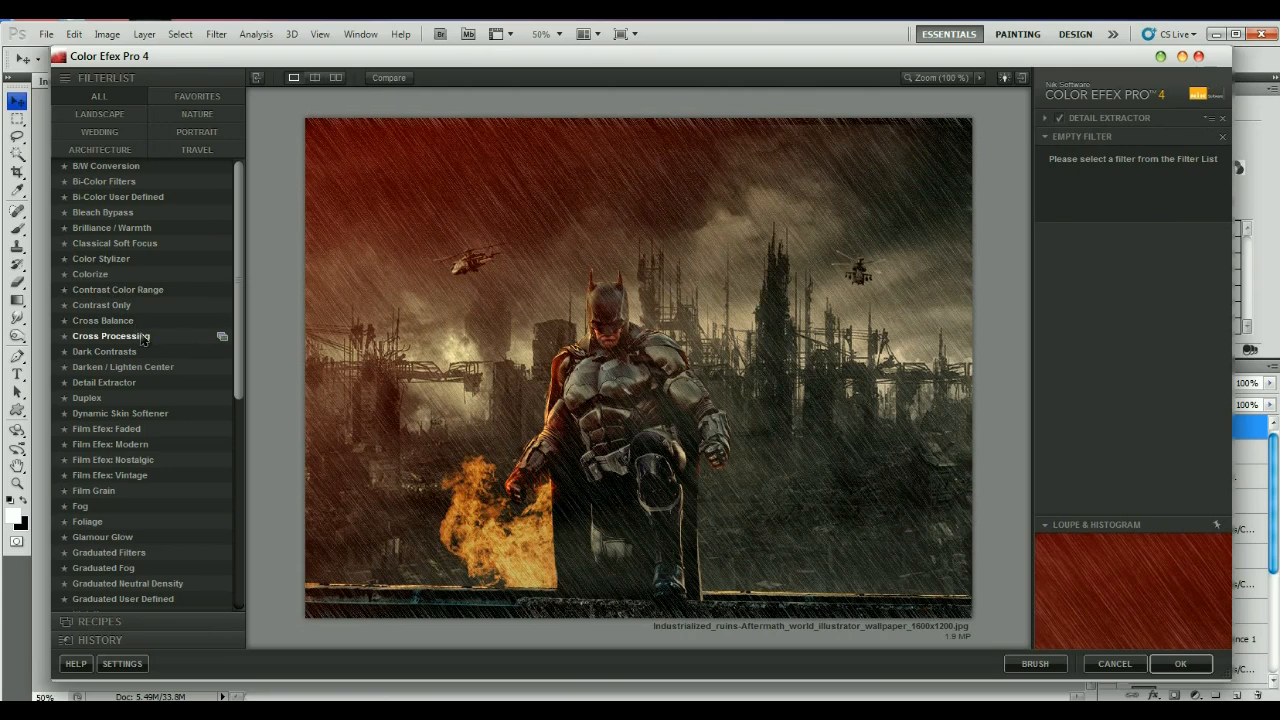
click(143, 337)
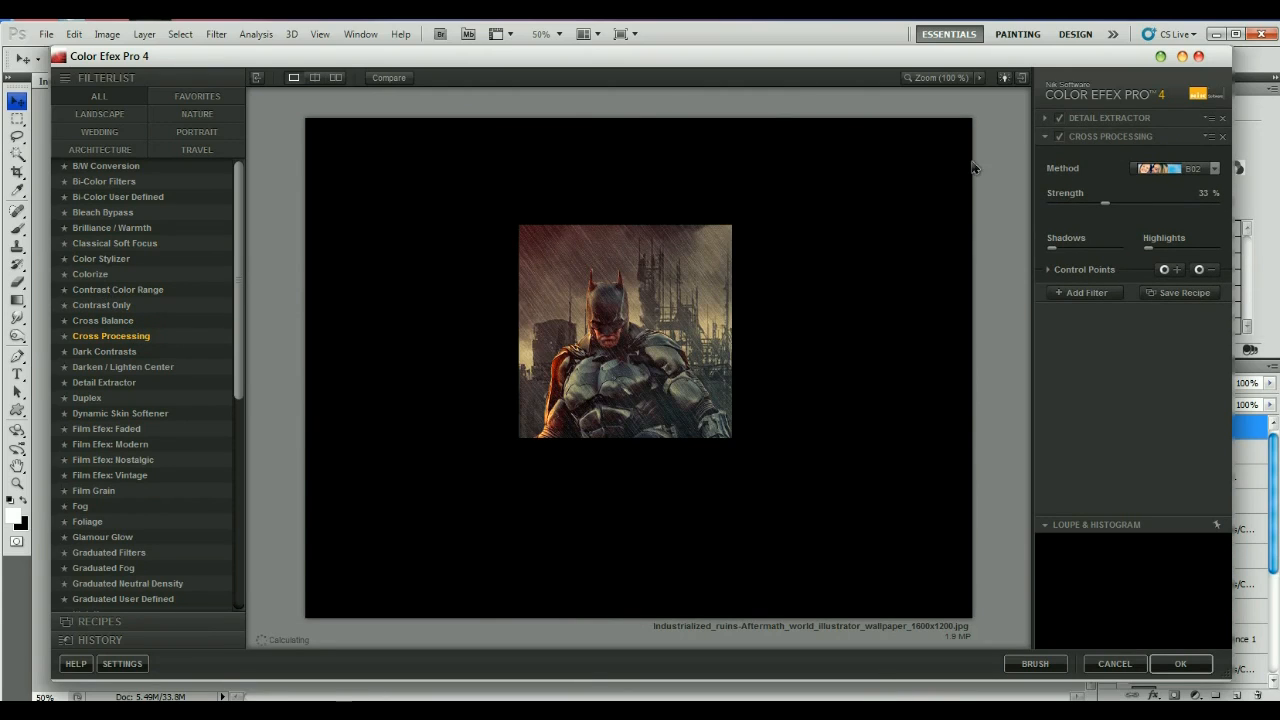
click(1215, 169)
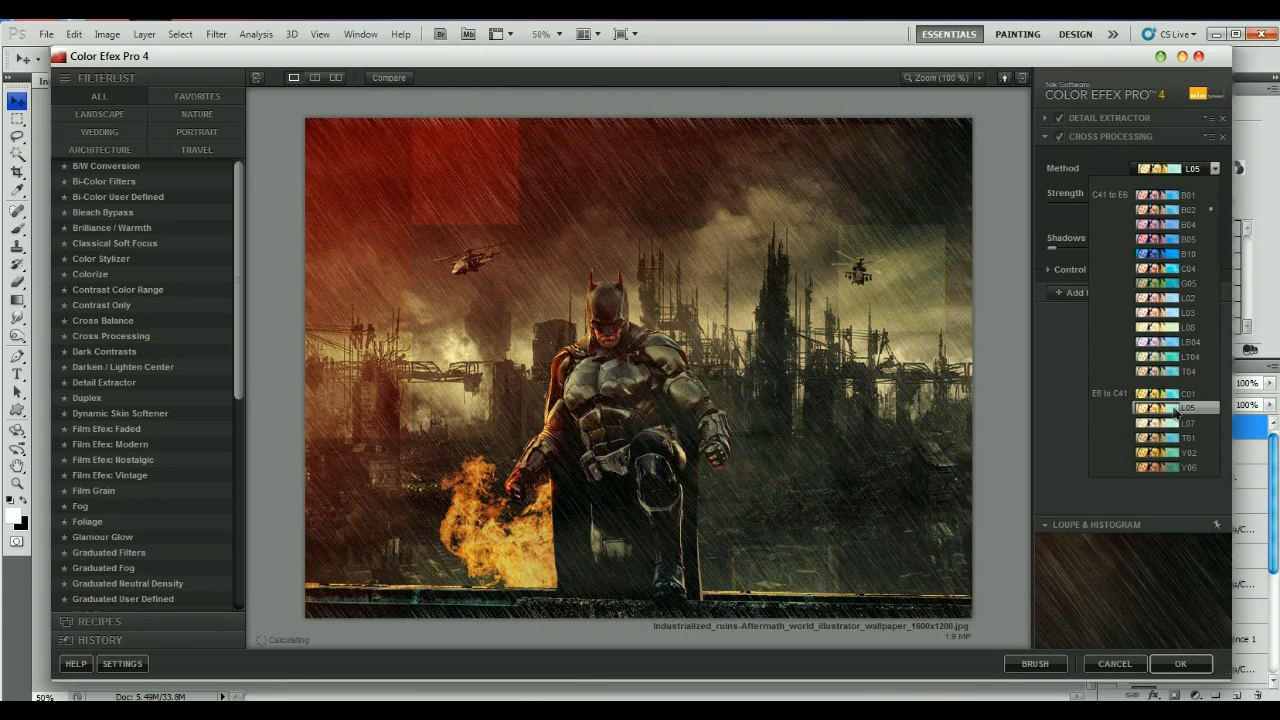
click(1175, 409)
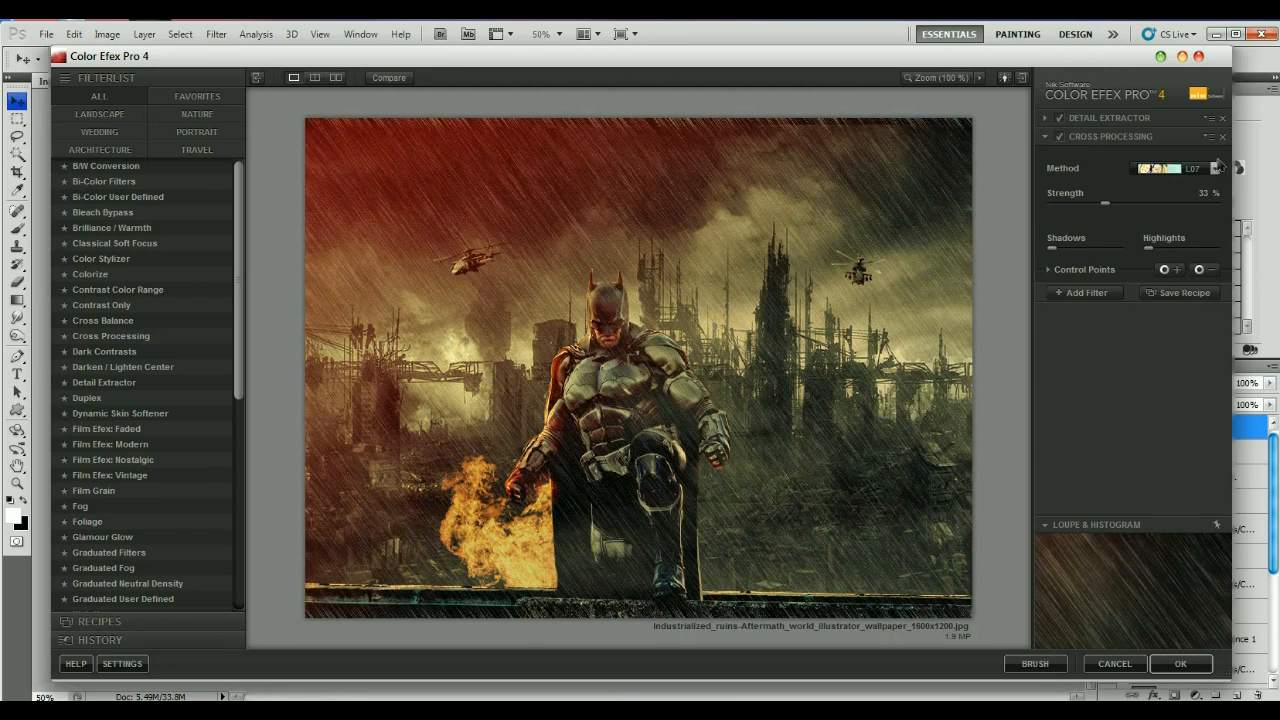
click(1216, 168)
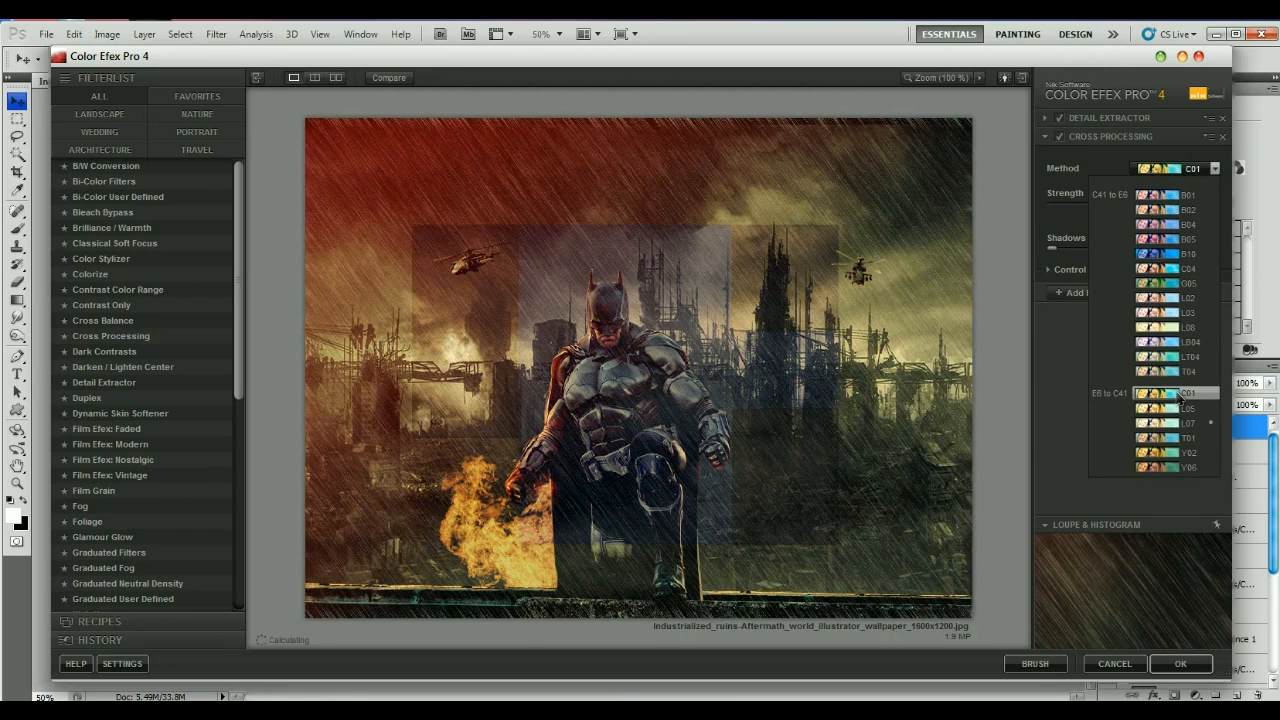
click(1178, 394)
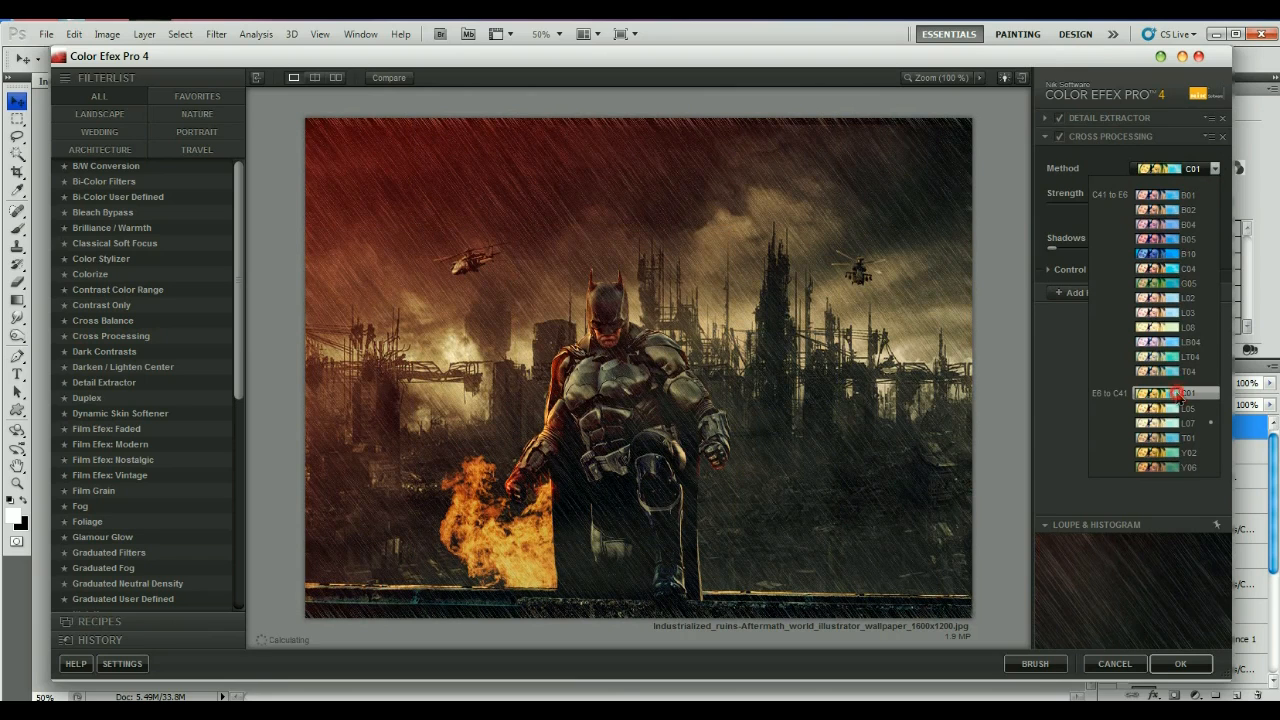
- Add a Cross Balance filter of type Tungsten To Daylight (2) and reduce its strength to a faint level
click(1103, 297)
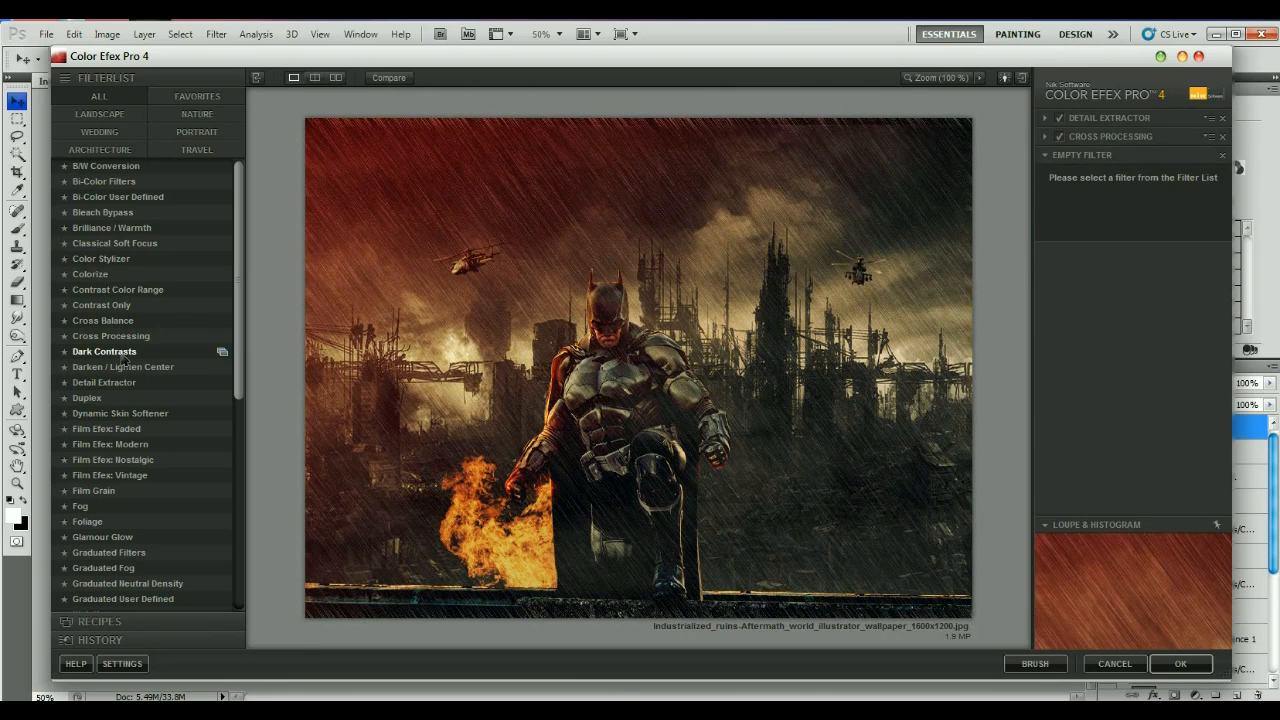
click(120, 321)
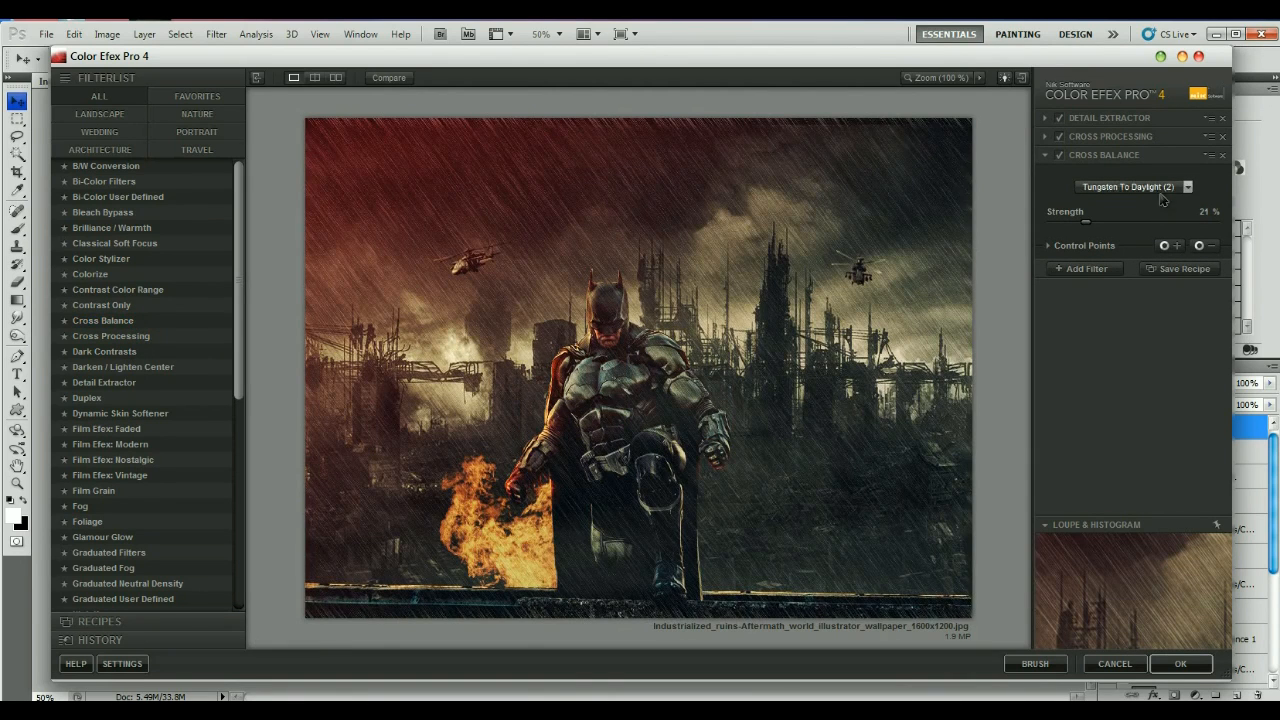
drag(1165, 222, 1143, 225)
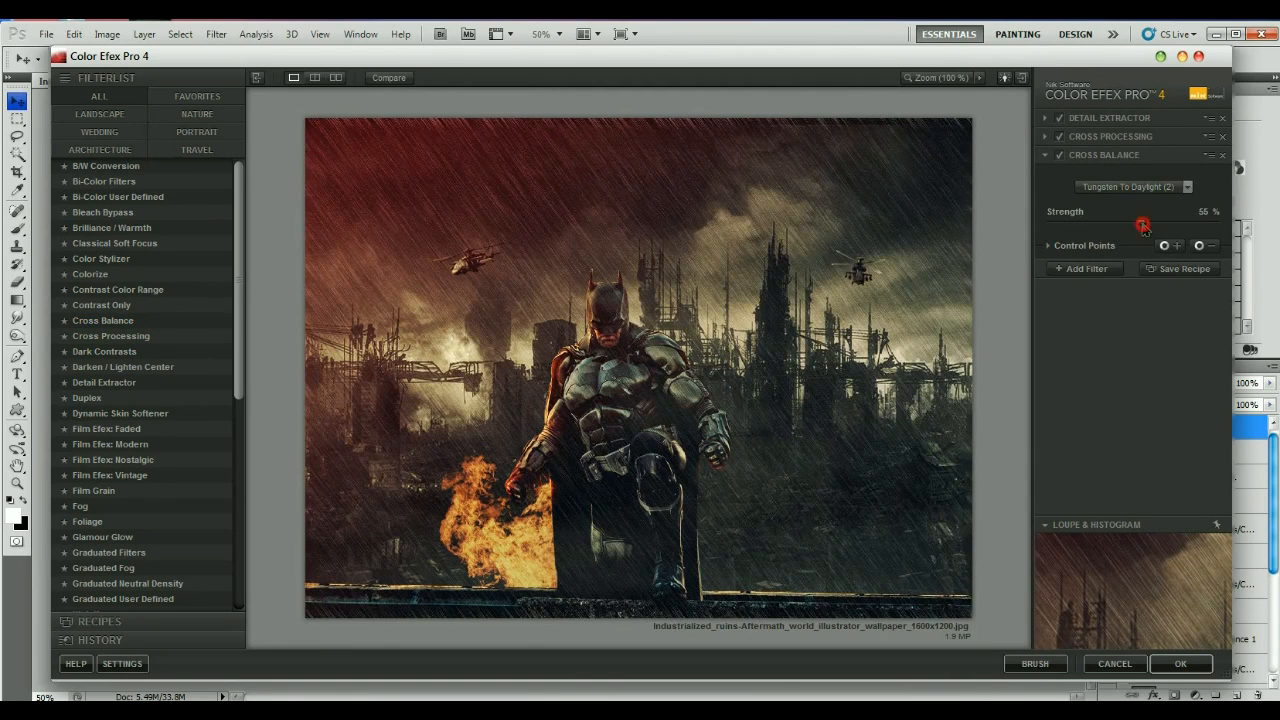
click(1074, 228)
- Add a Bi-Color Filters effect with the Violet/Pink 2 color set and lower its opacity to 9%
click(1085, 268)
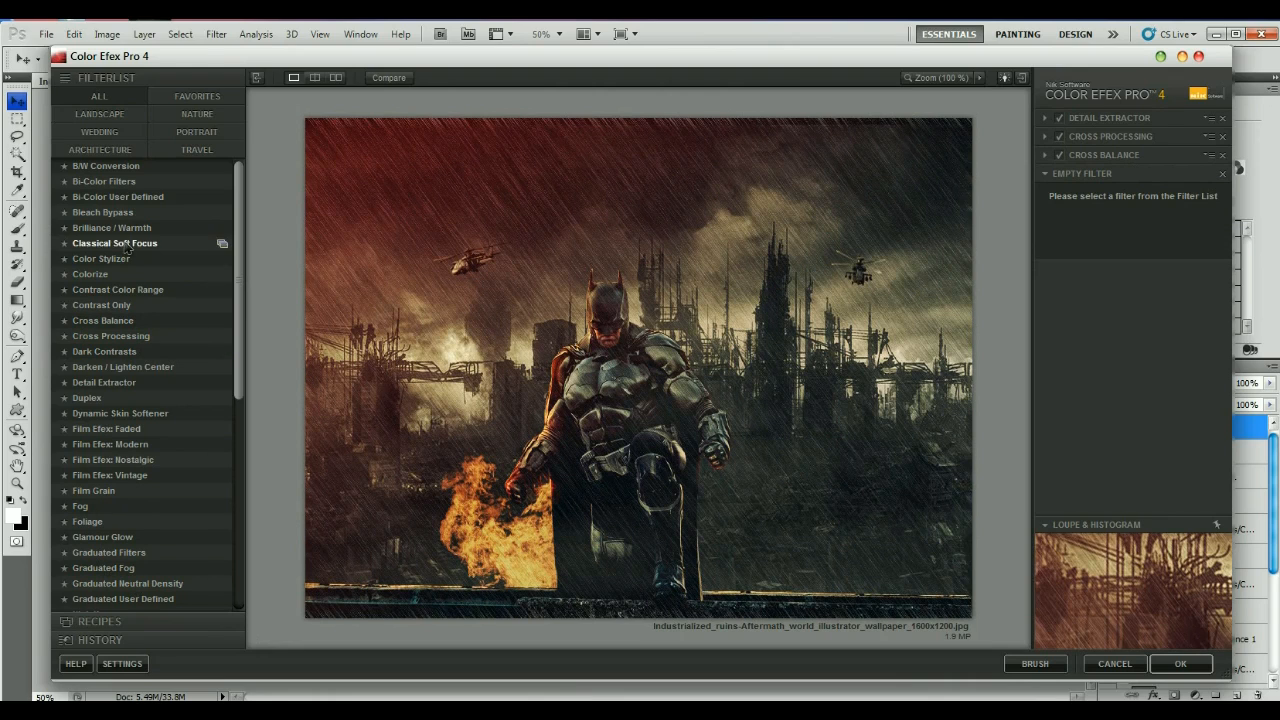
click(140, 181)
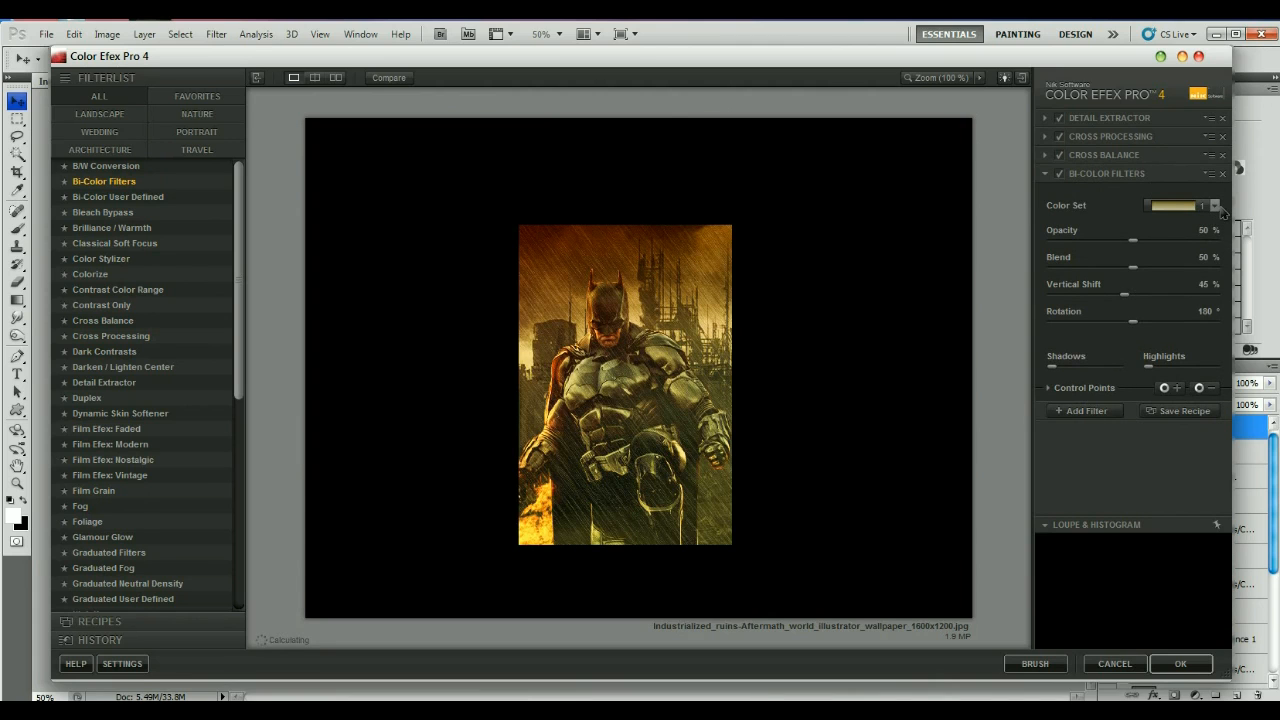
click(1214, 206)
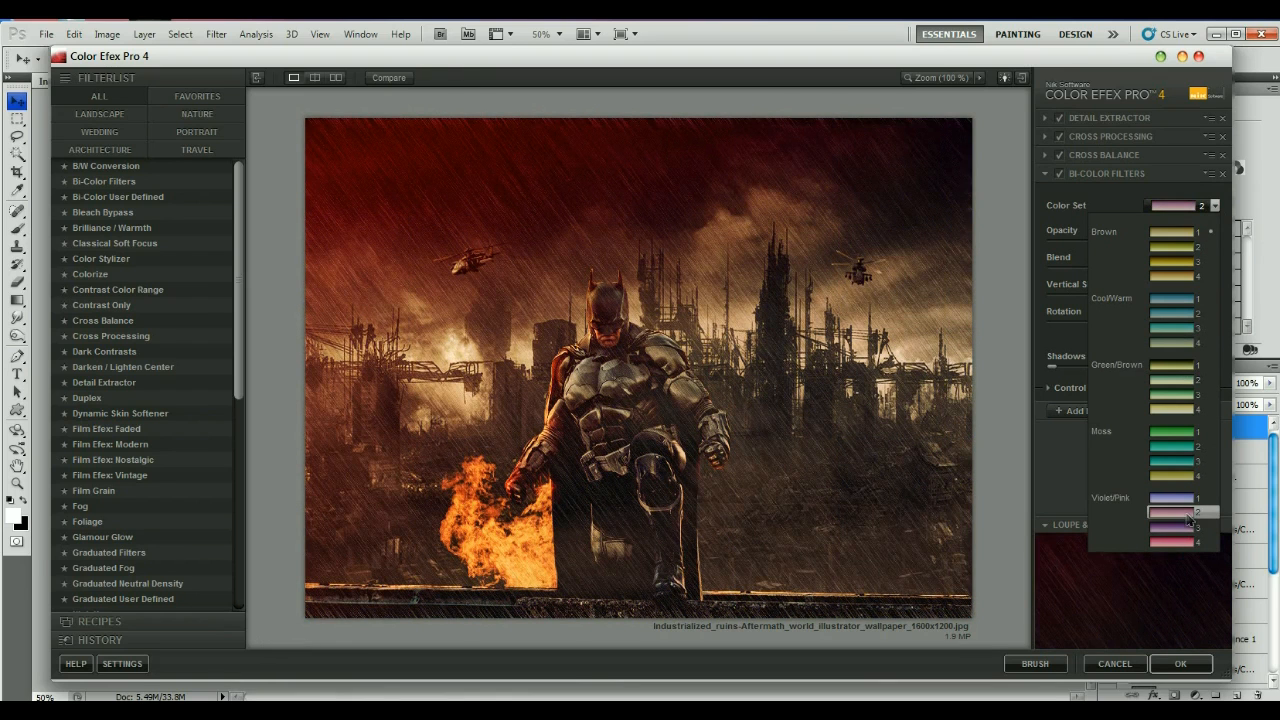
click(1188, 516)
drag(1086, 243, 1069, 245)
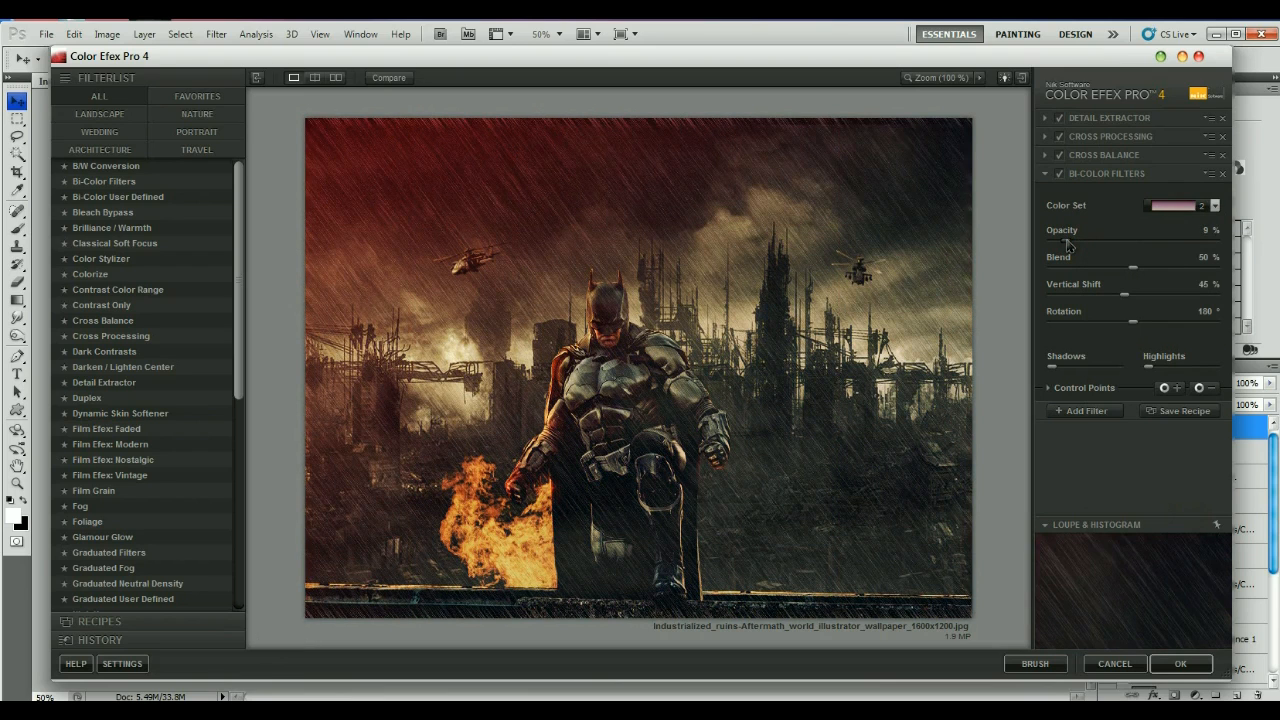
- Change the Bi-Color Filters color set to Violet/Pink 3 and apply the Color Efex Pro filter stack to the image
click(1215, 206)
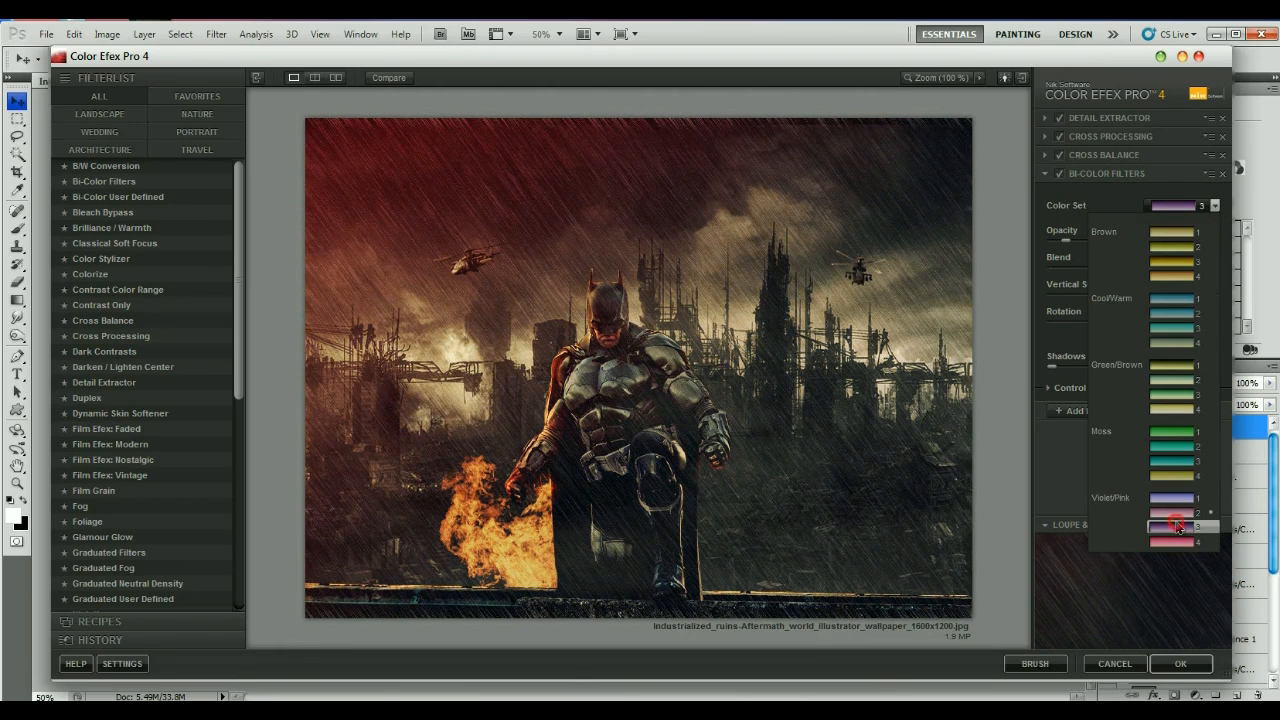
click(1179, 527)
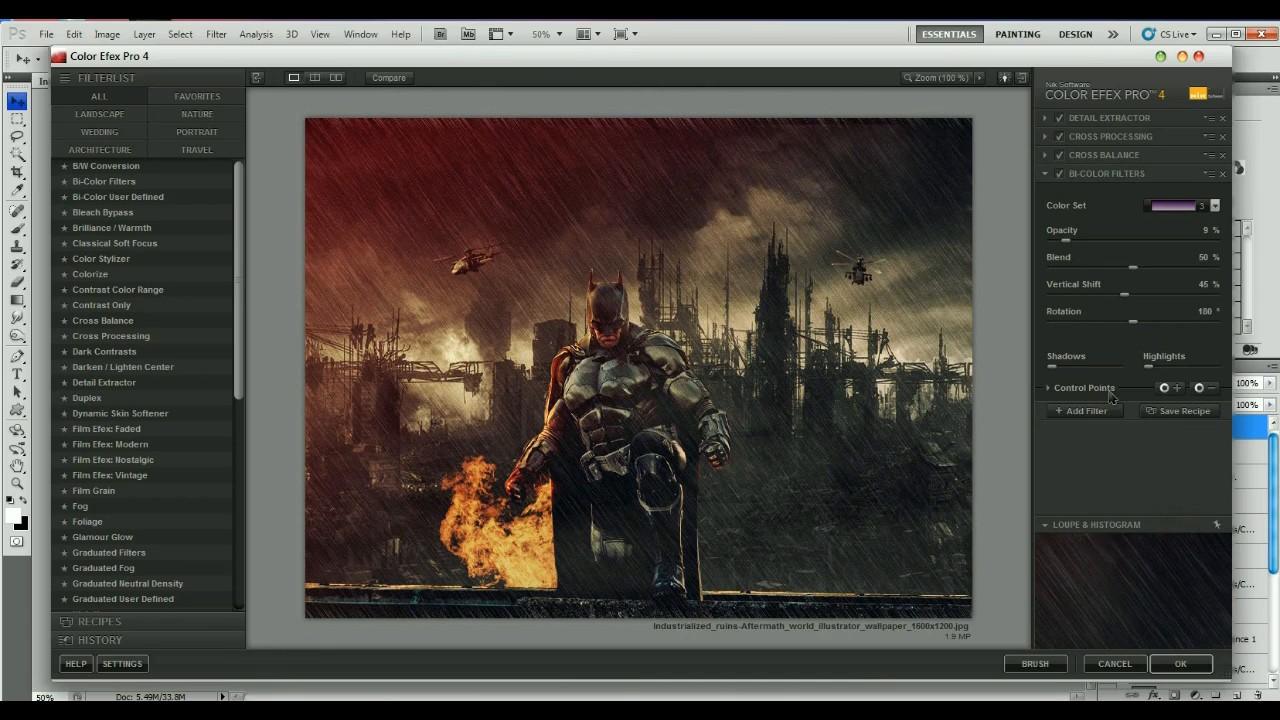
click(1088, 414)
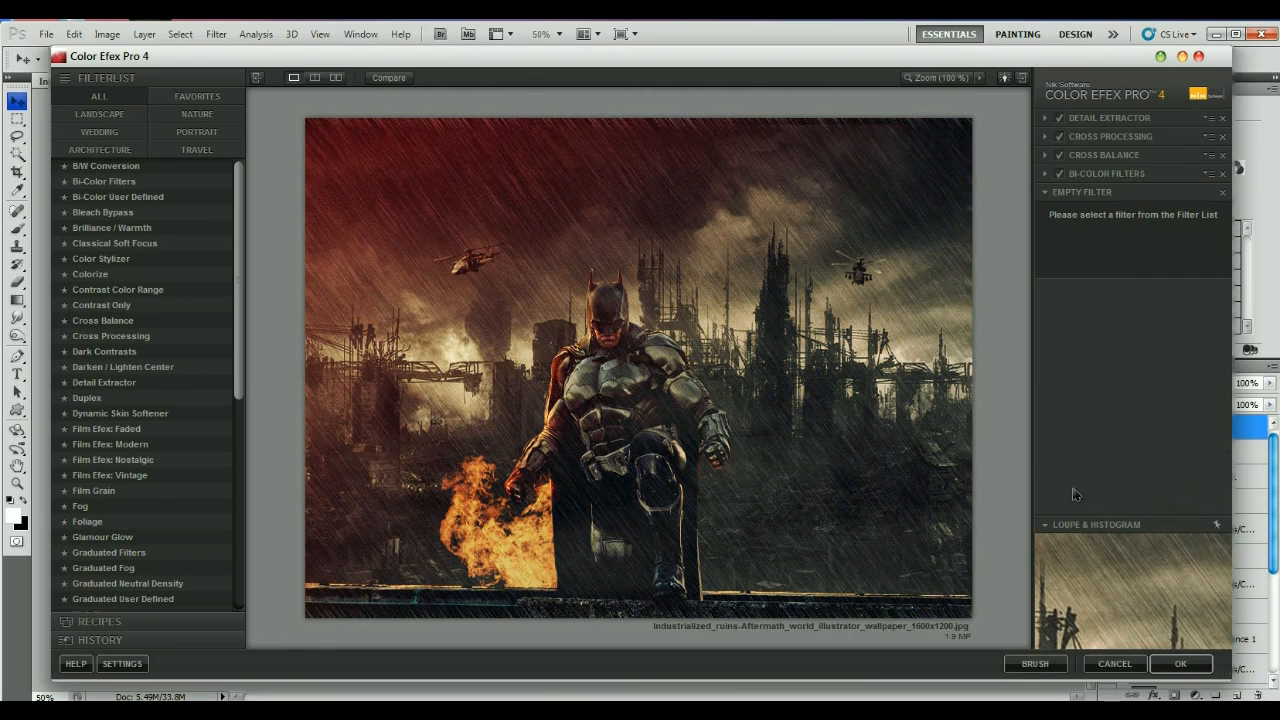
click(1180, 664)
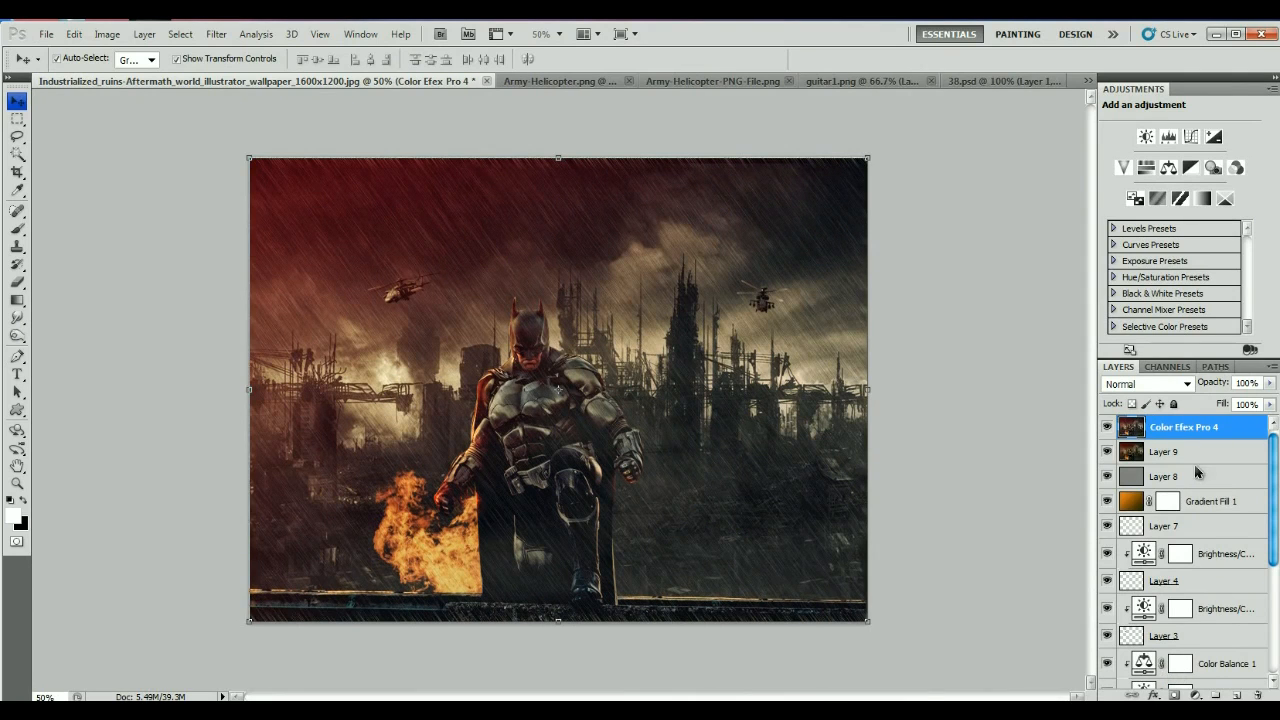
- Compare the composite with and without the Color Efex Pro 4 layer
click(1107, 427)
click(1107, 427)
click(1107, 427)
click(1107, 427)
click(1107, 427)
- Apply a custom Lens Correction vignette to the Color Efex Pro 4 layer with amount -75 and midpoint +30
click(216, 36)
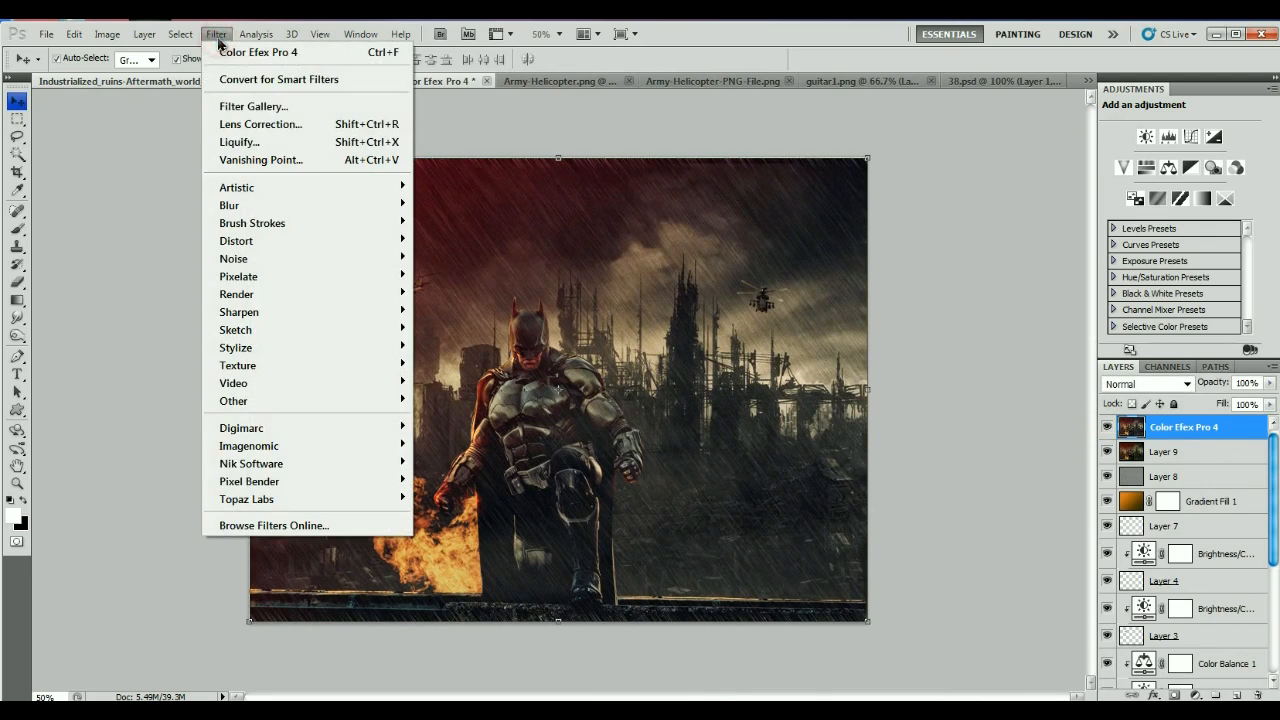
click(252, 124)
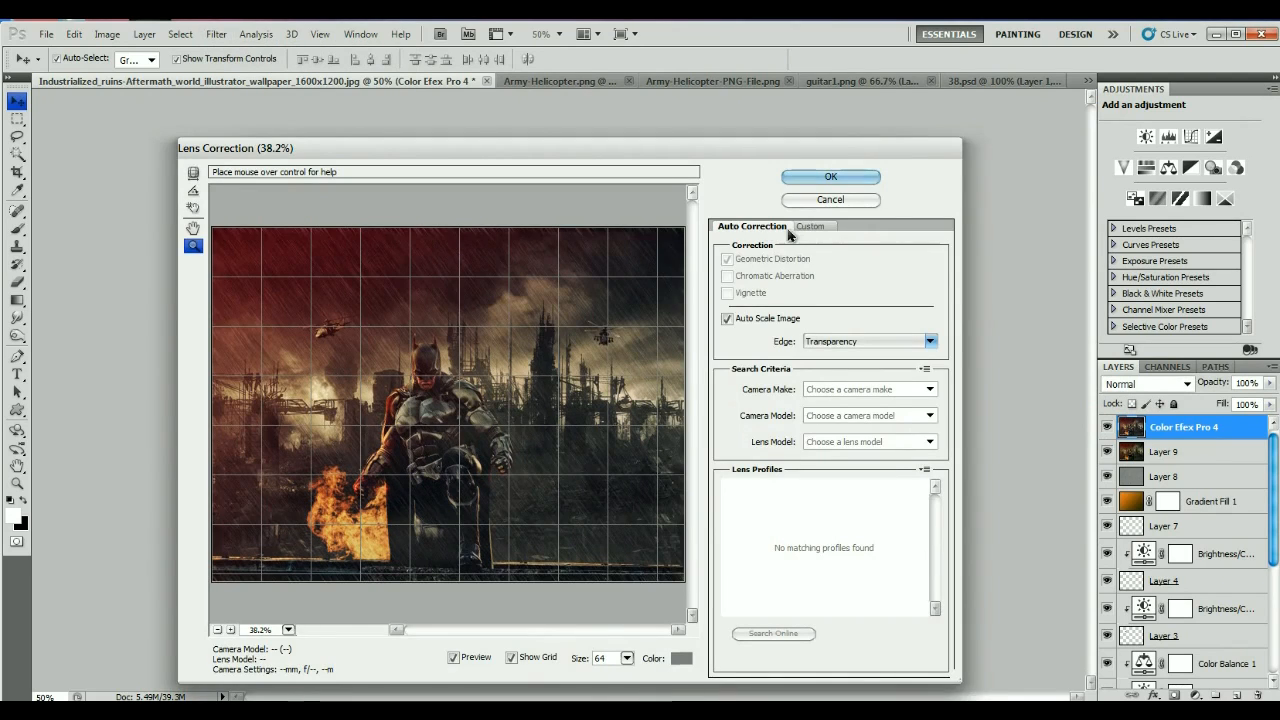
click(805, 232)
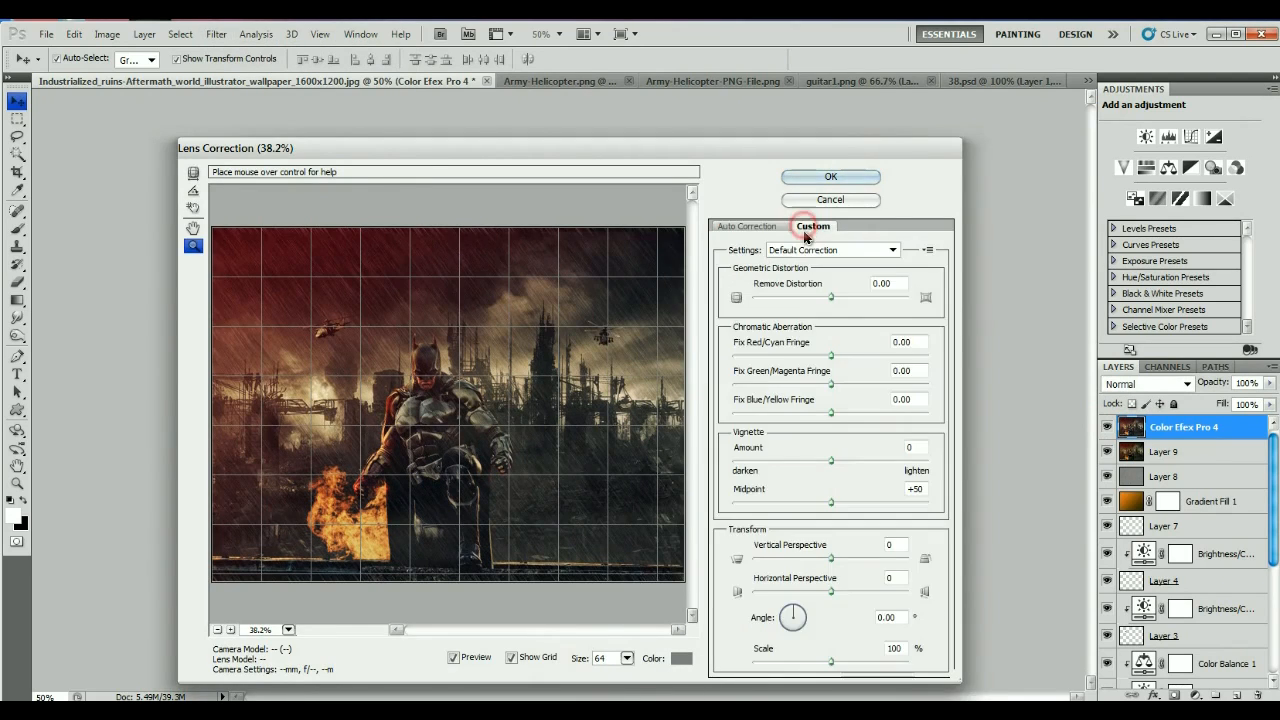
click(831, 462)
drag(836, 468, 811, 506)
drag(855, 461, 757, 467)
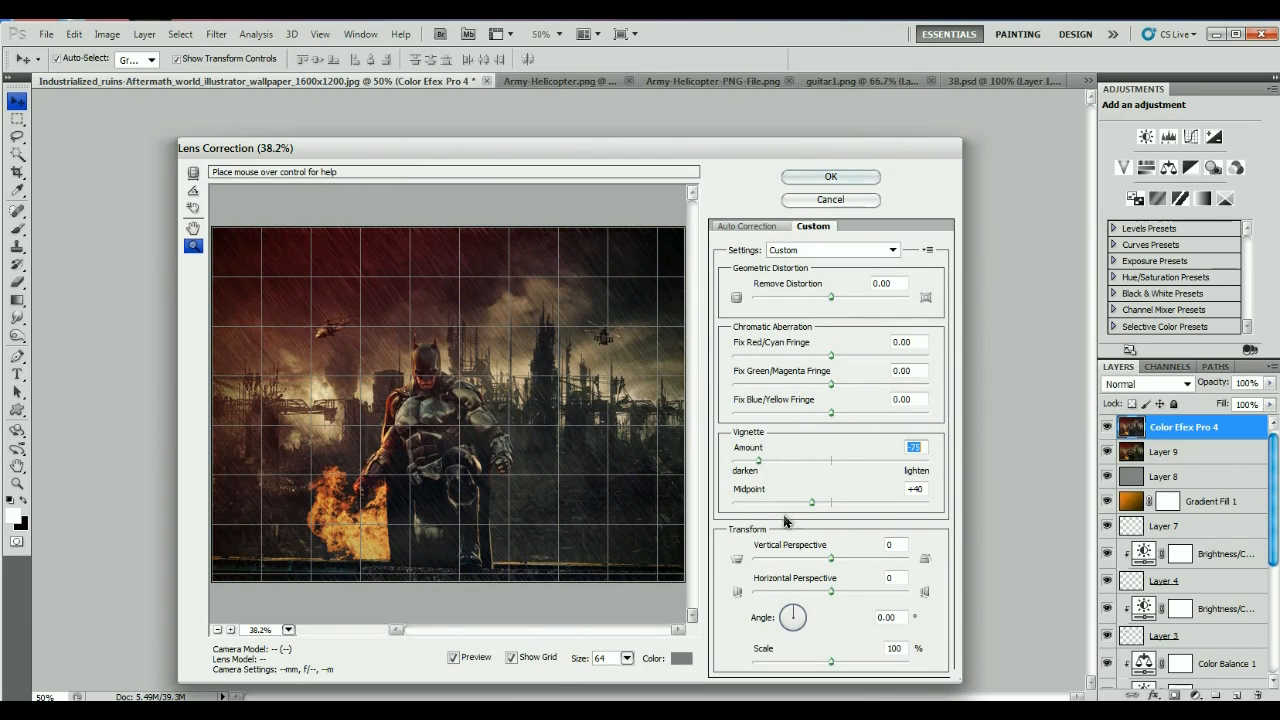
drag(811, 503, 791, 505)
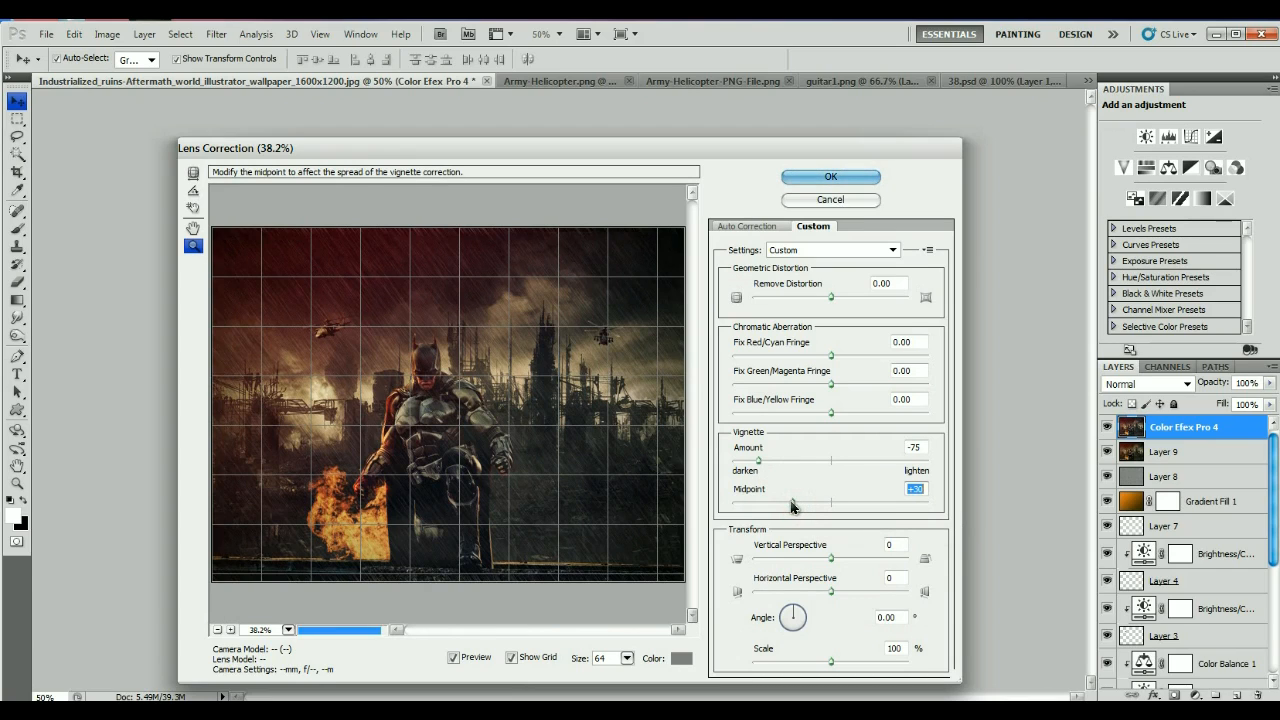
click(843, 180)
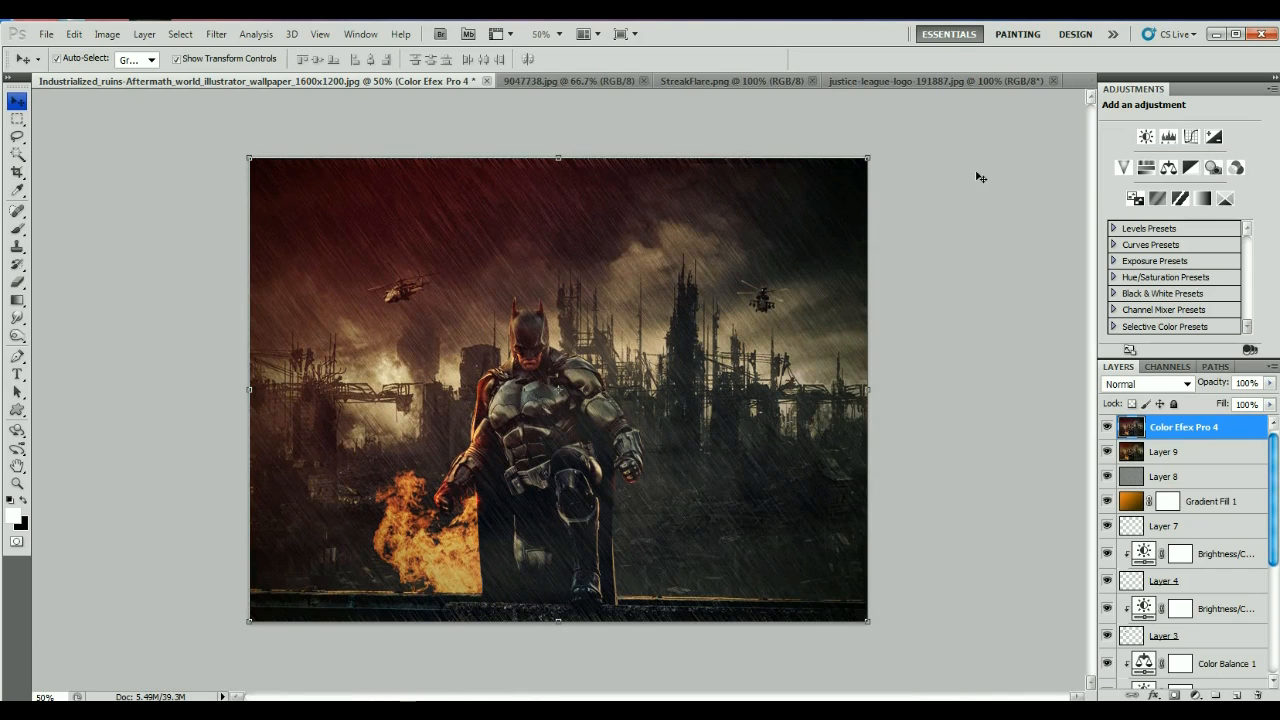
- Copy the whole Justice League logo image into the Batman composite and place it in the lower right corner of the picture
click(1000, 82)
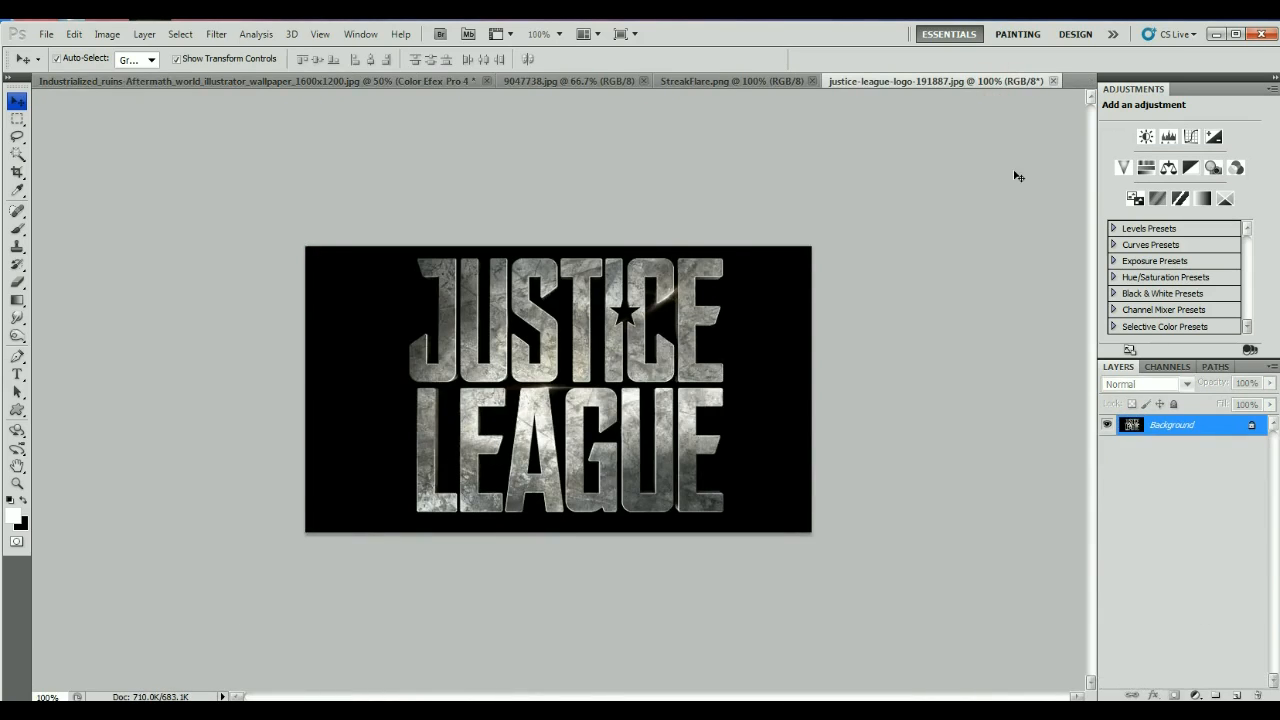
key(ctrl+a)
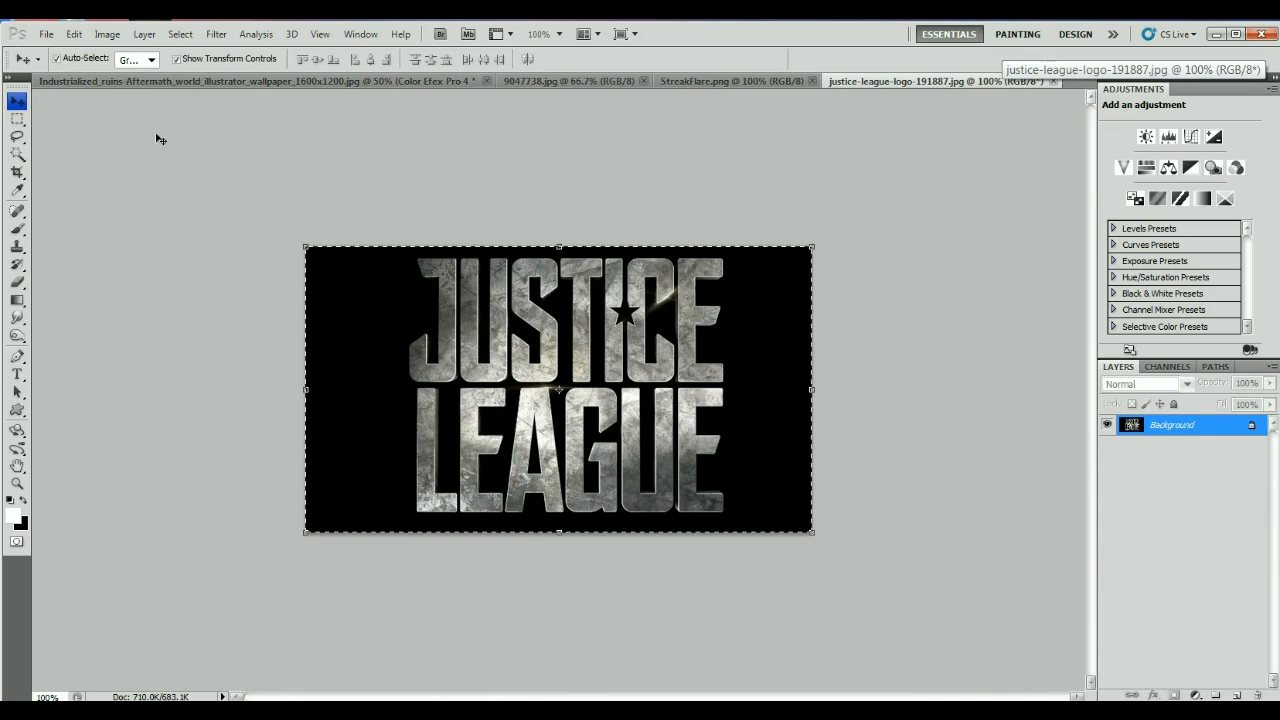
click(184, 84)
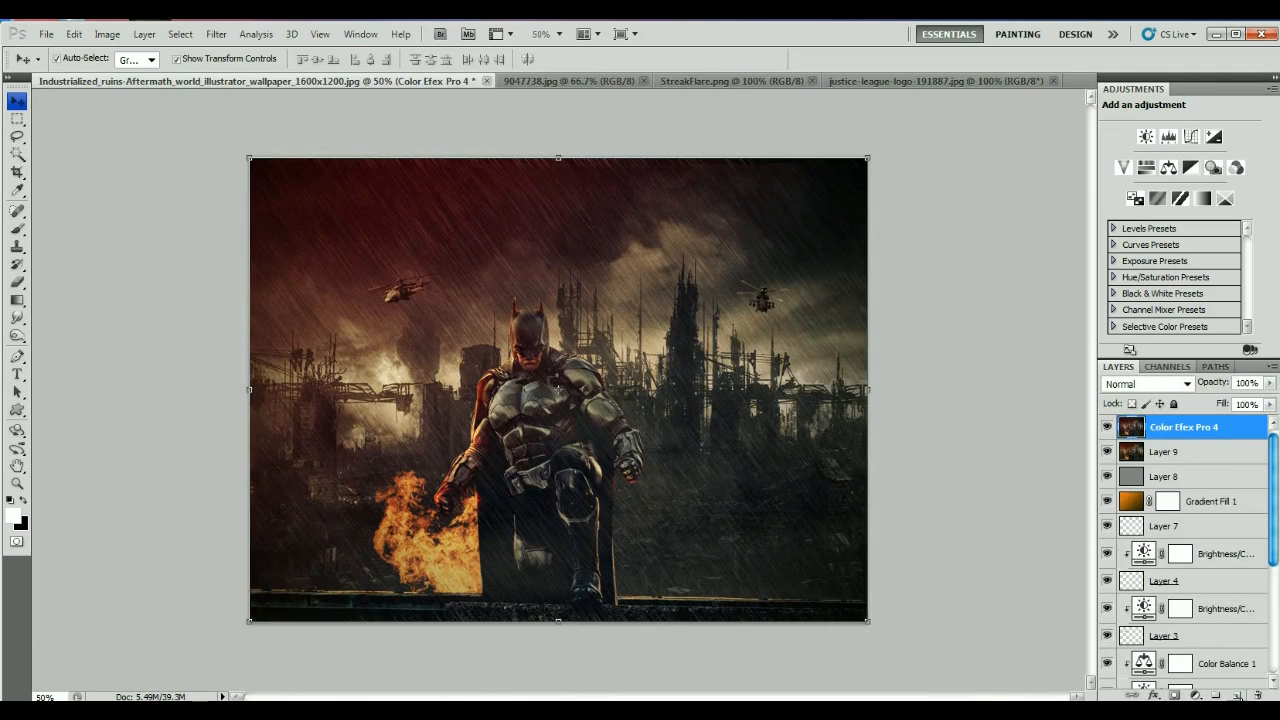
key(ctrl+v)
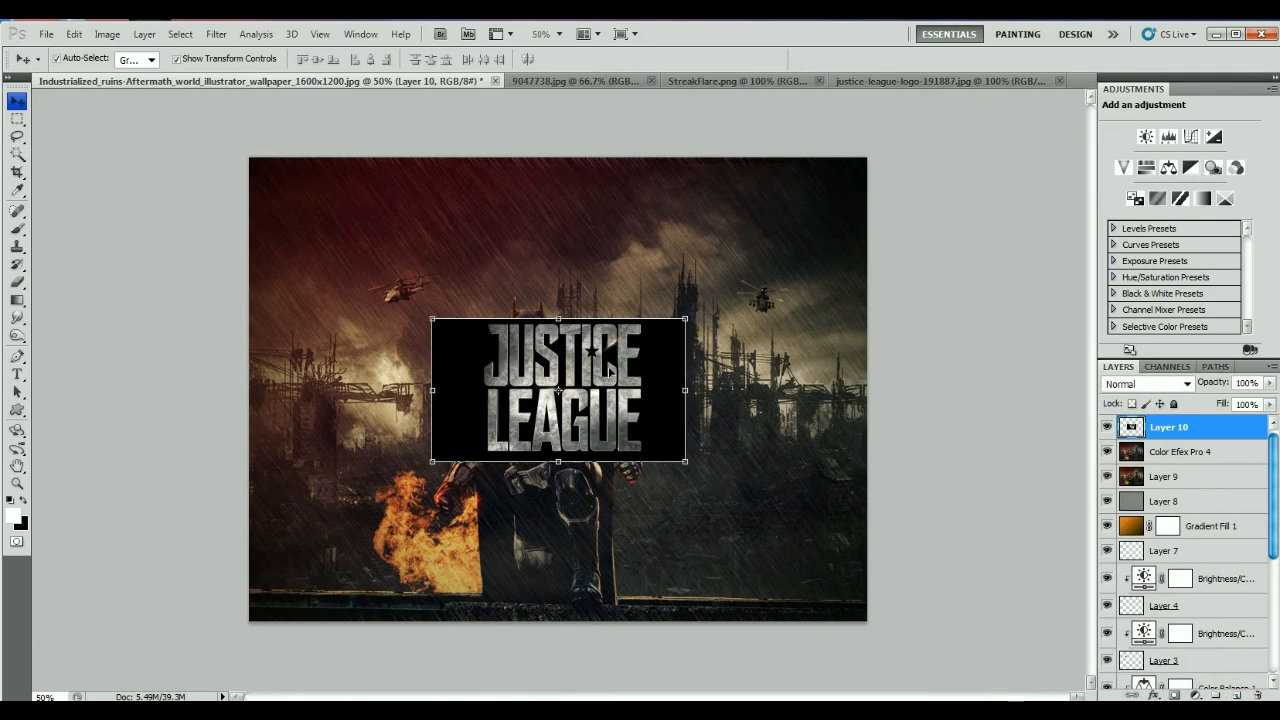
drag(622, 404, 811, 546)
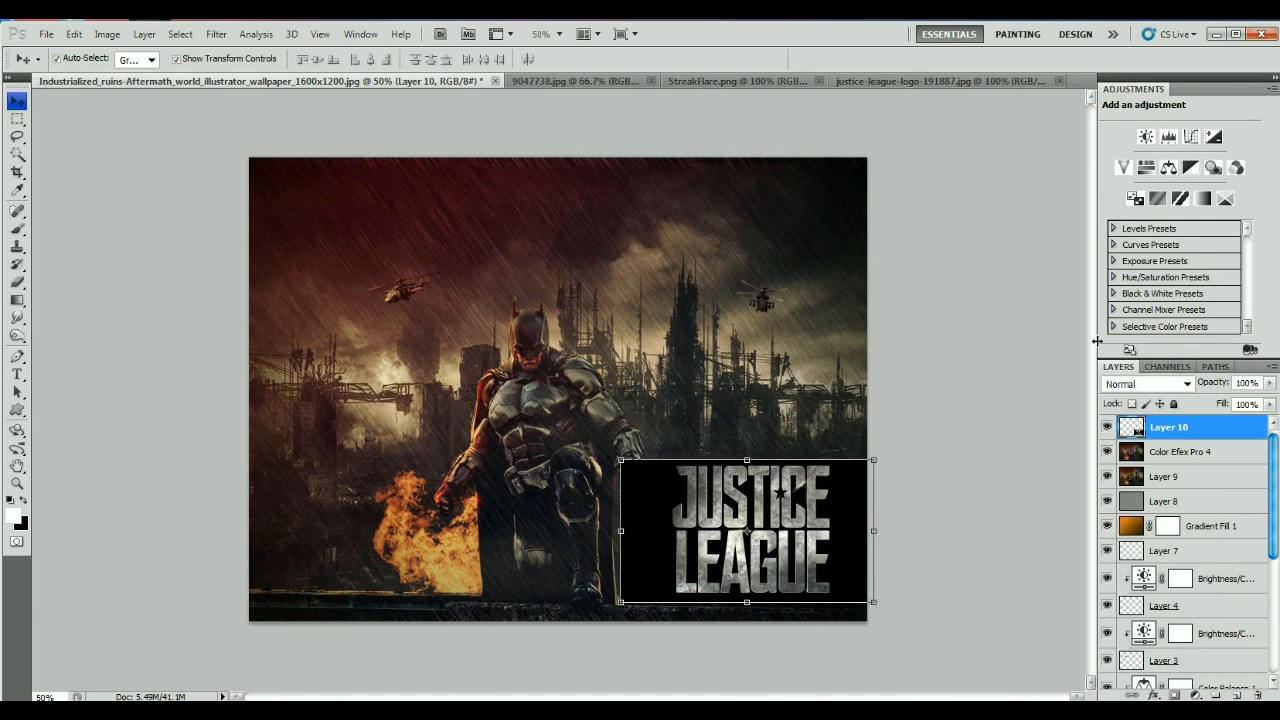
- Set the logo layer's blend mode to Screen and shift the logo slightly up and left, inside the picture's right edge
click(1186, 383)
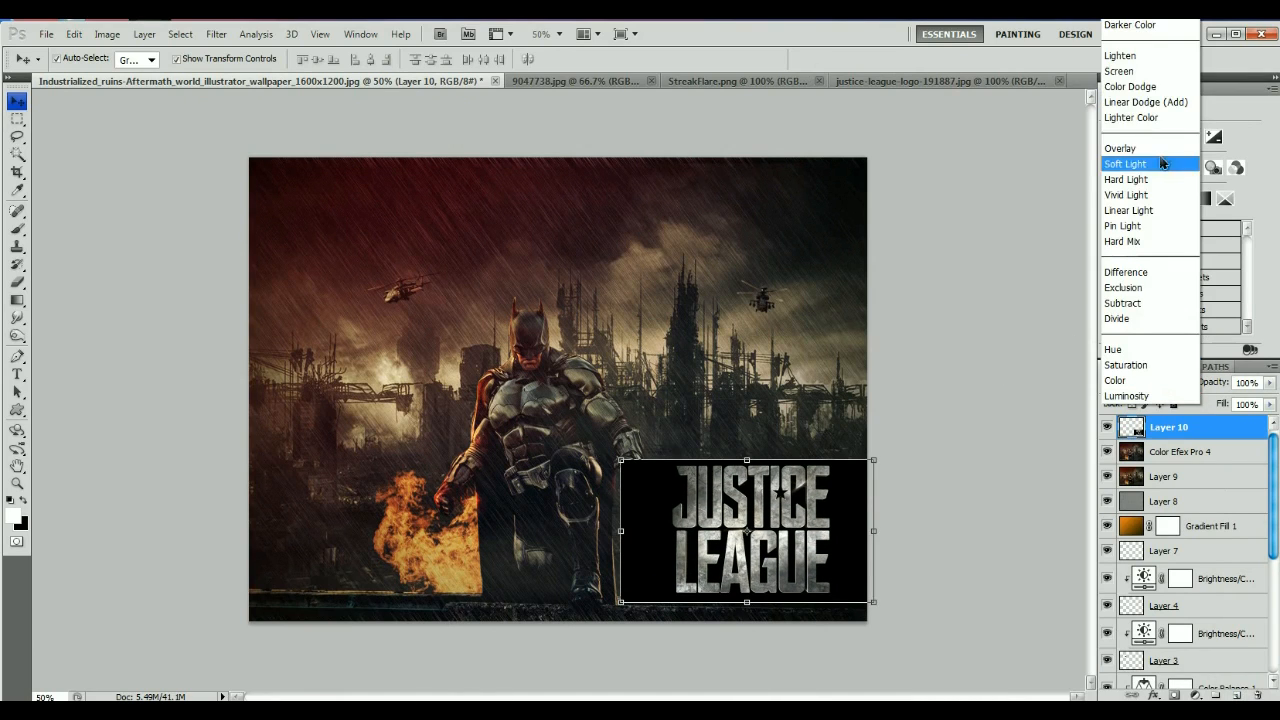
click(1145, 79)
mouse_move(744, 517)
mouse_down()
mouse_move(705, 480)
mouse_move(530, 182)
mouse_move(527, 219)
mouse_move(604, 372)
mouse_move(690, 492)
mouse_move(728, 498)
mouse_up()
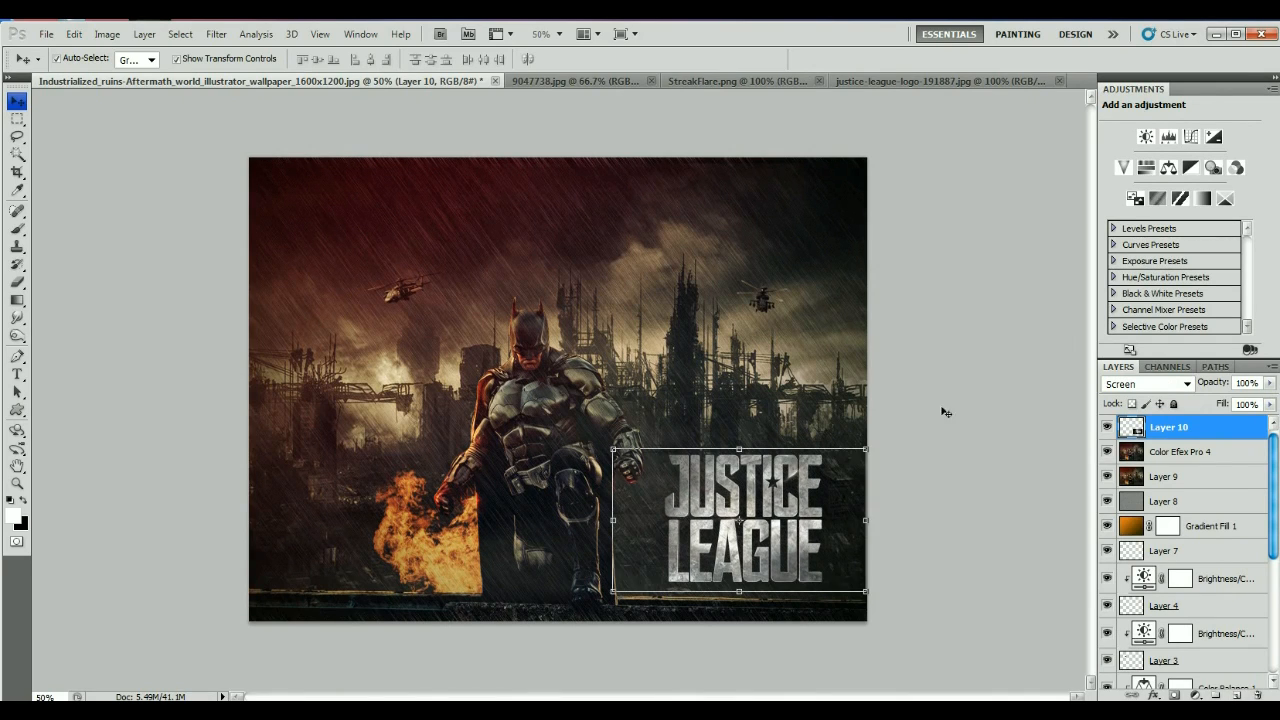